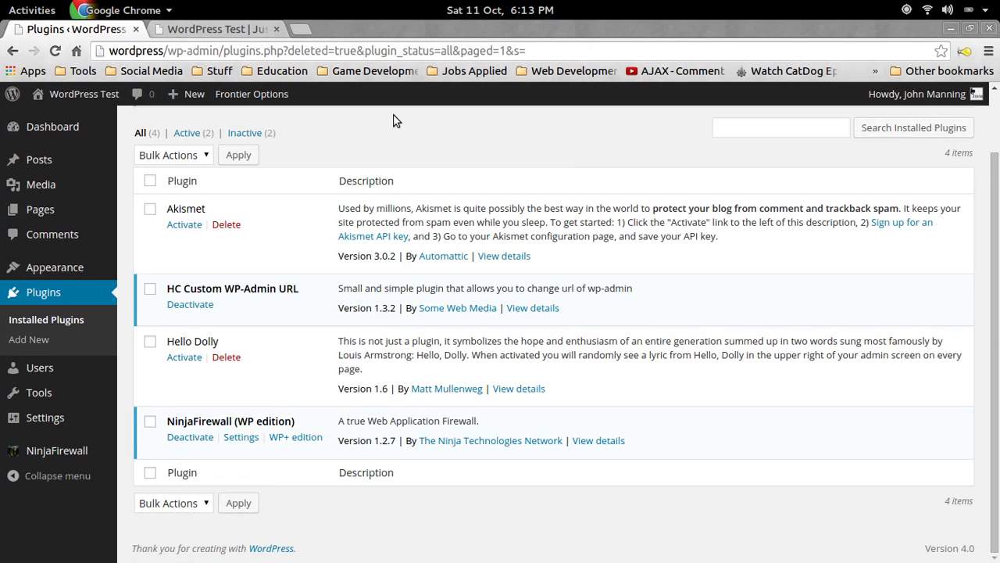
Look over the site's Contact Us page, then return to the installed plugins admin page.
mouse_move(78, 223)
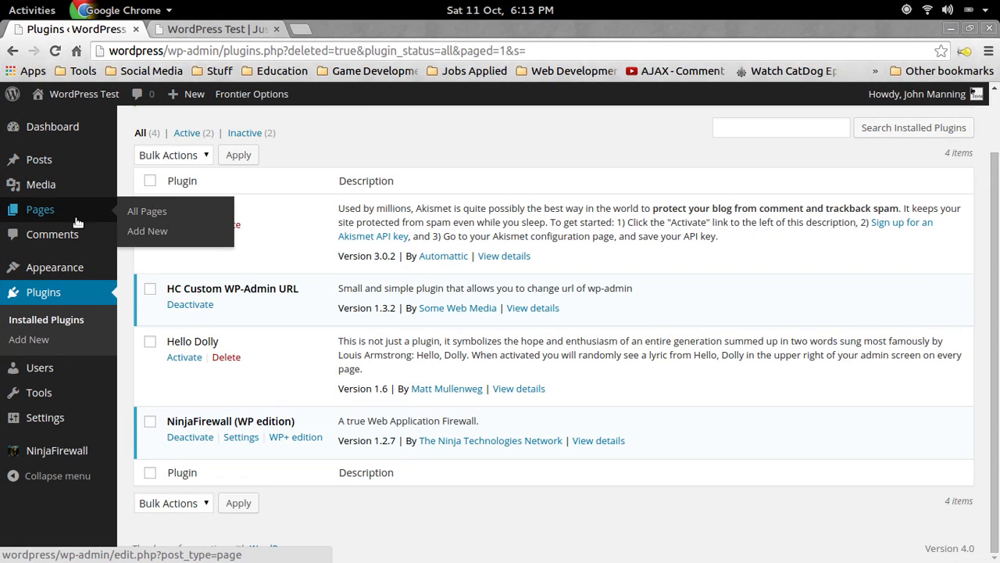
left_click(185, 33)
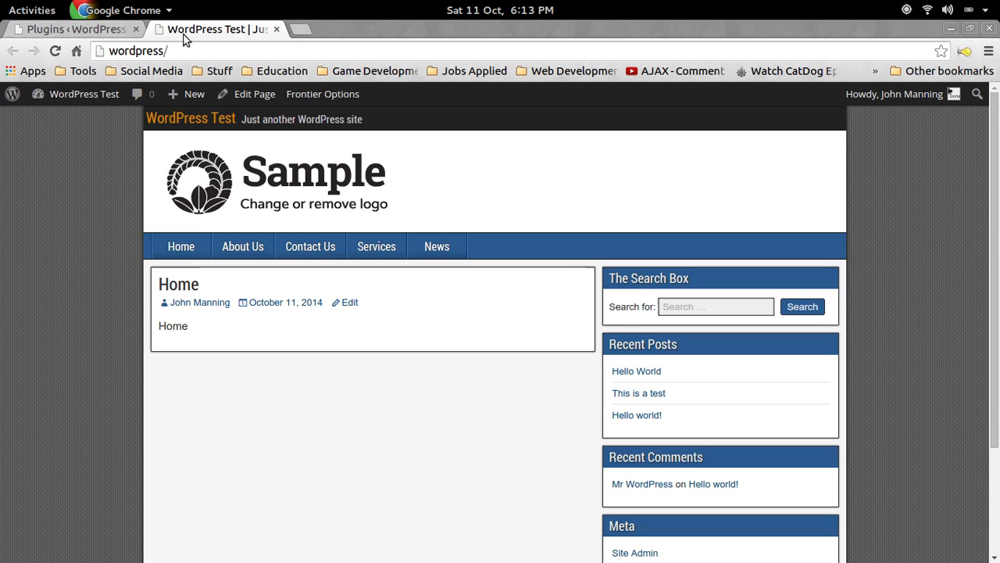
left_click(297, 248)
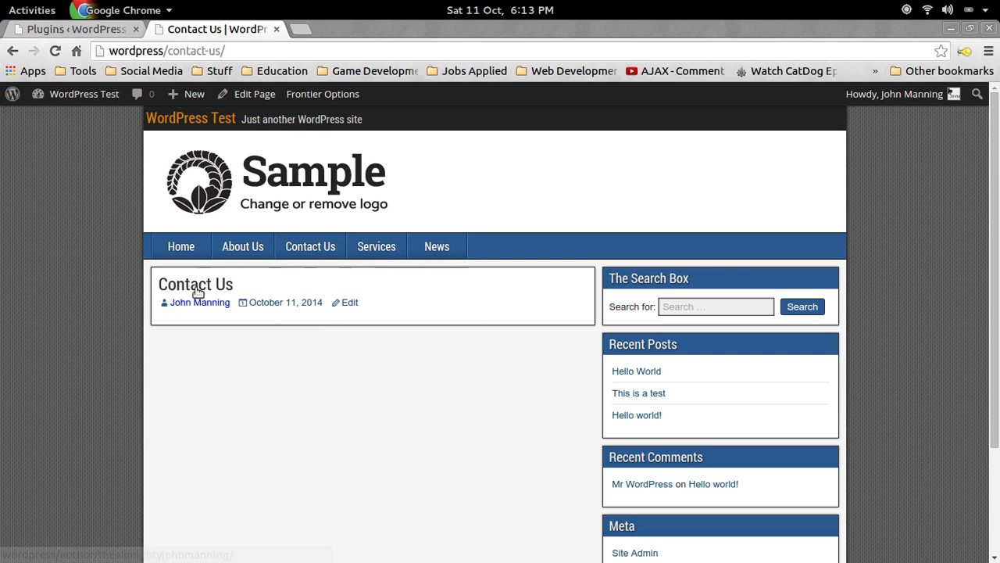
scroll(337, 289, "down", 3)
scroll(482, 290, "up", 2)
scroll(331, 297, "down", 2)
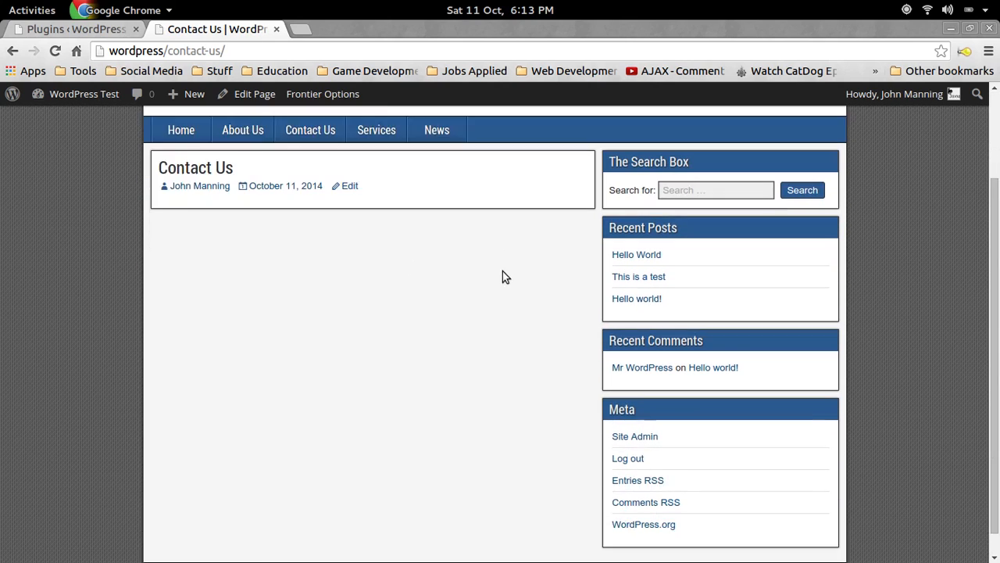
scroll(503, 276, "down", 1)
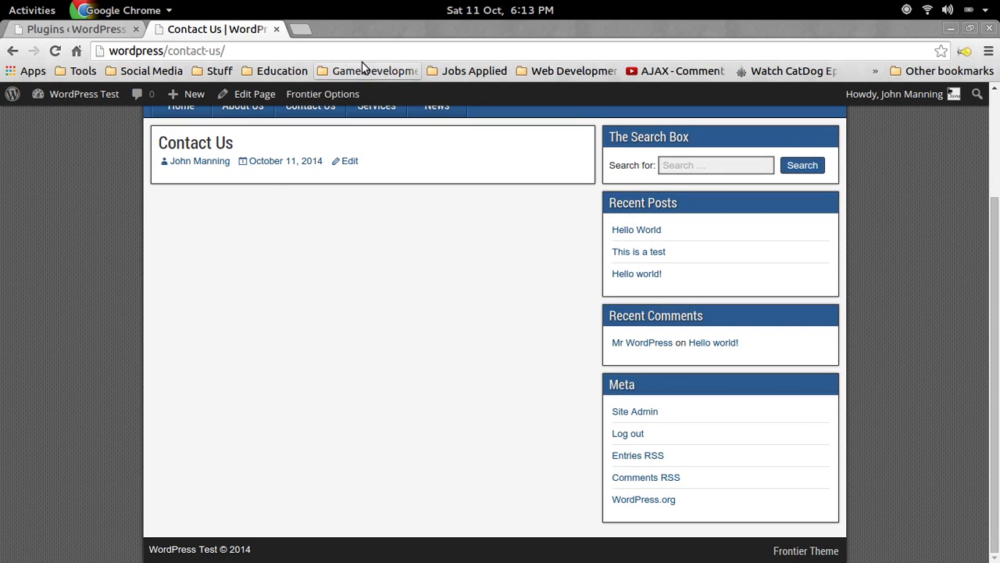
left_click(69, 30)
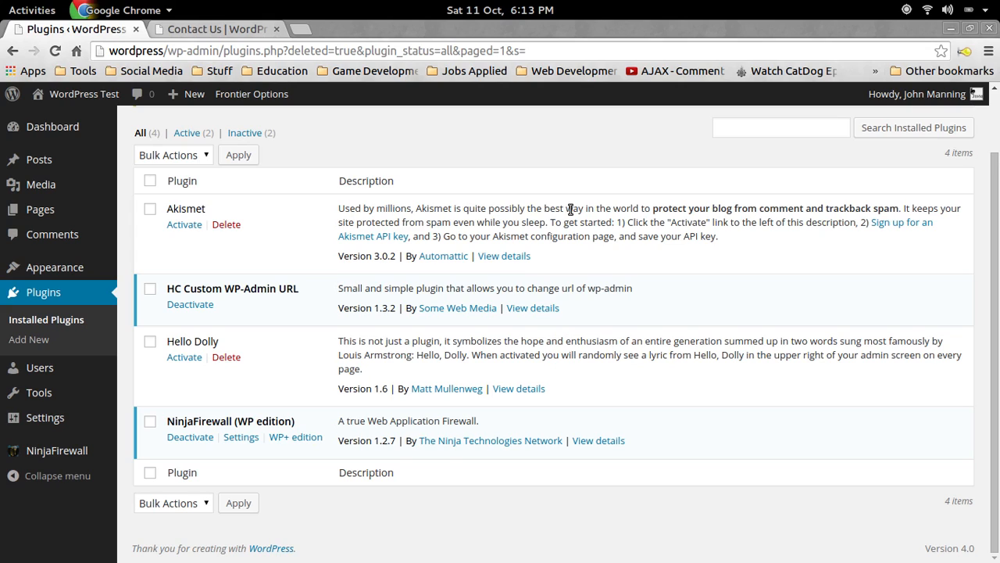
Search recaptcha in a new tab, reach the Get reCAPTCHA page, and sign out of Google.
left_click(307, 28)
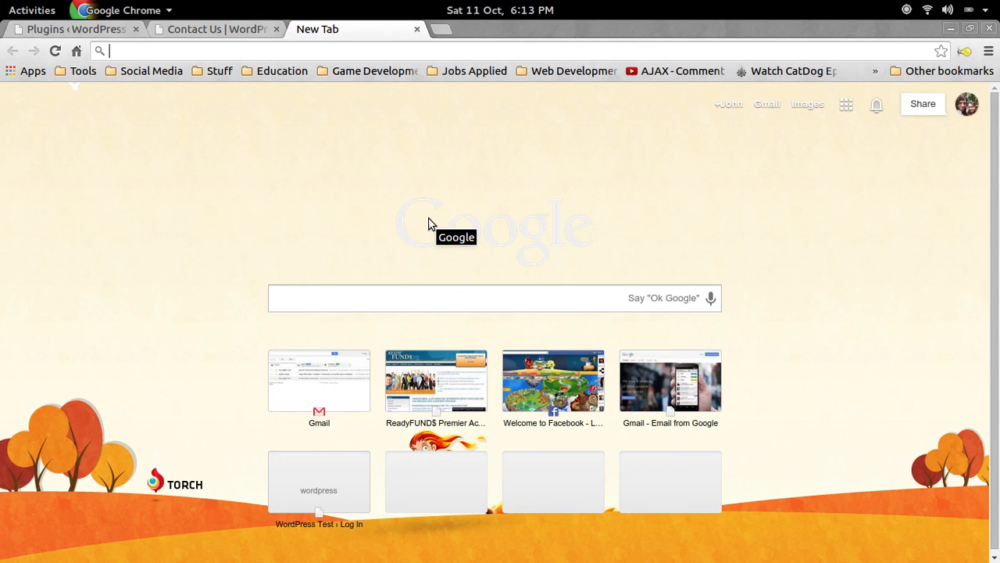
type("recap")
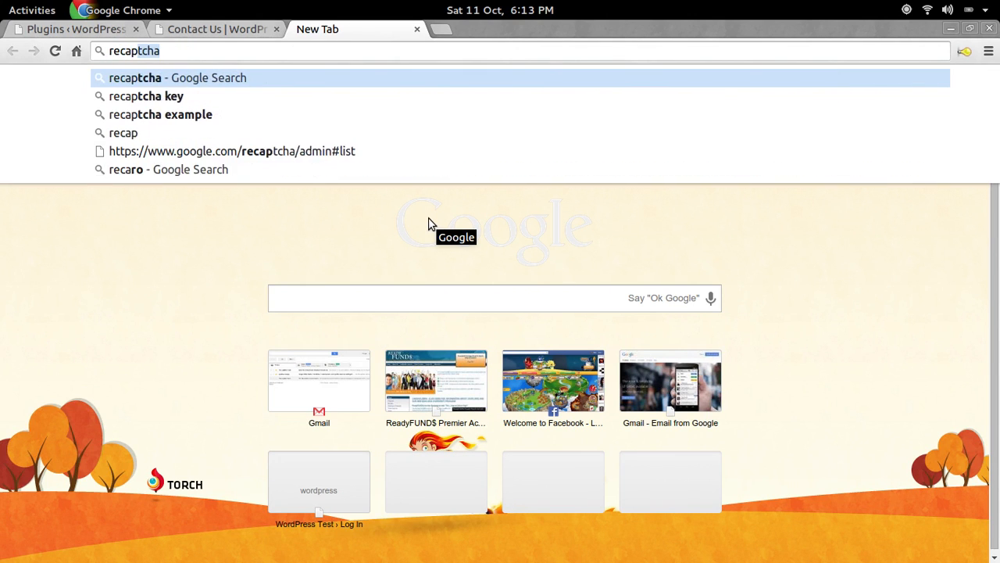
key("Return")
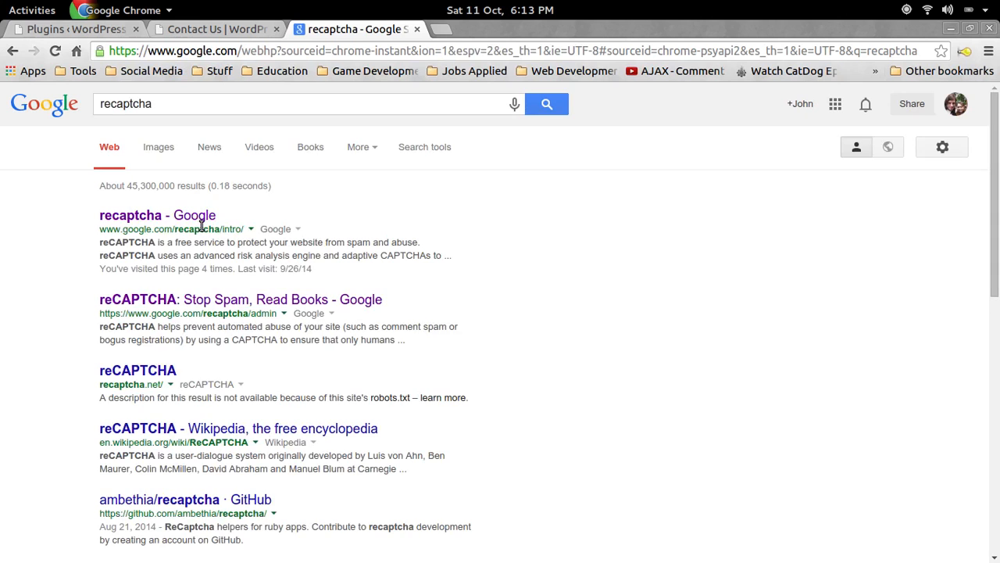
left_click(174, 217)
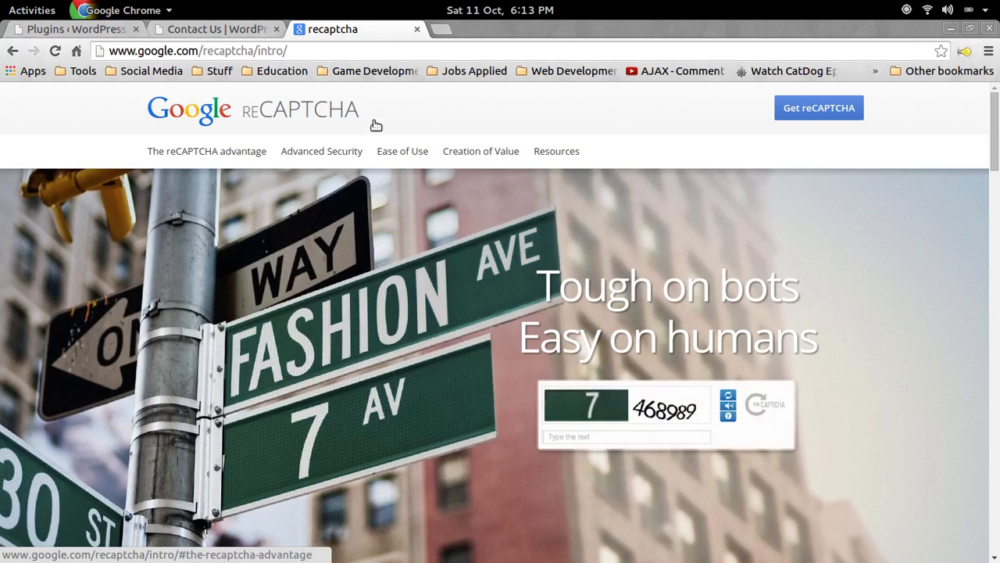
left_click(816, 114)
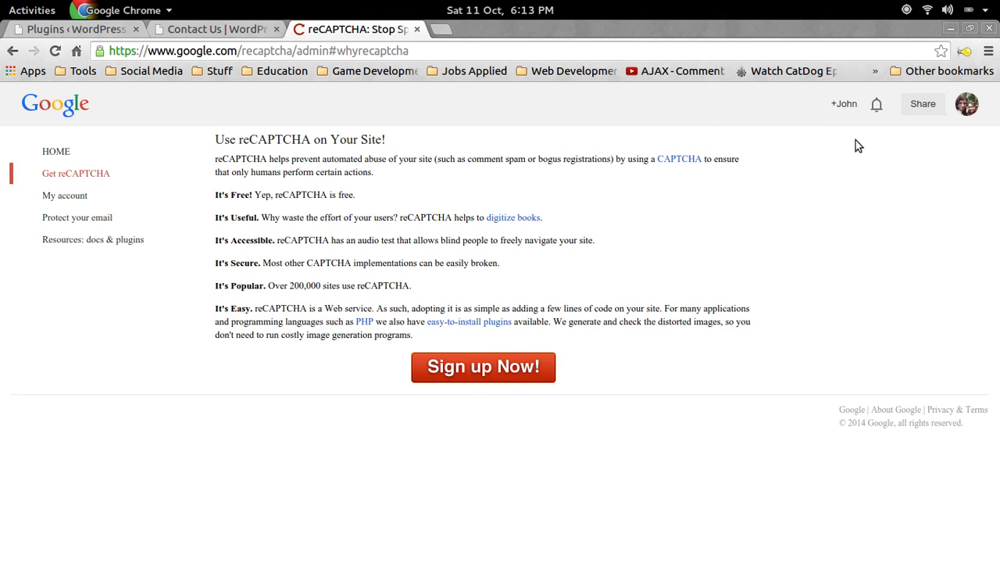
left_click(969, 105)
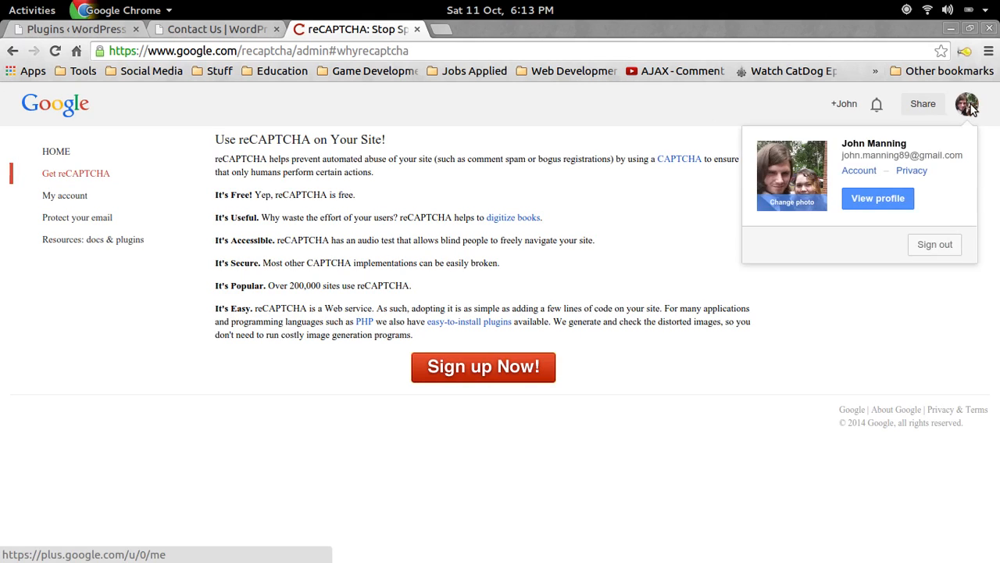
left_click(930, 247)
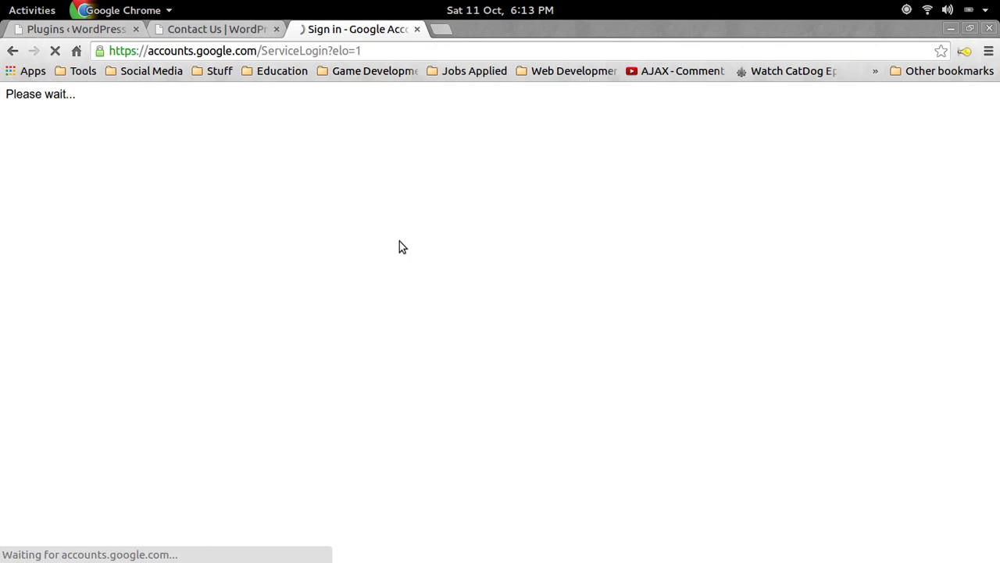
Sign in with the other saved Google account using its saved password.
left_click(440, 265)
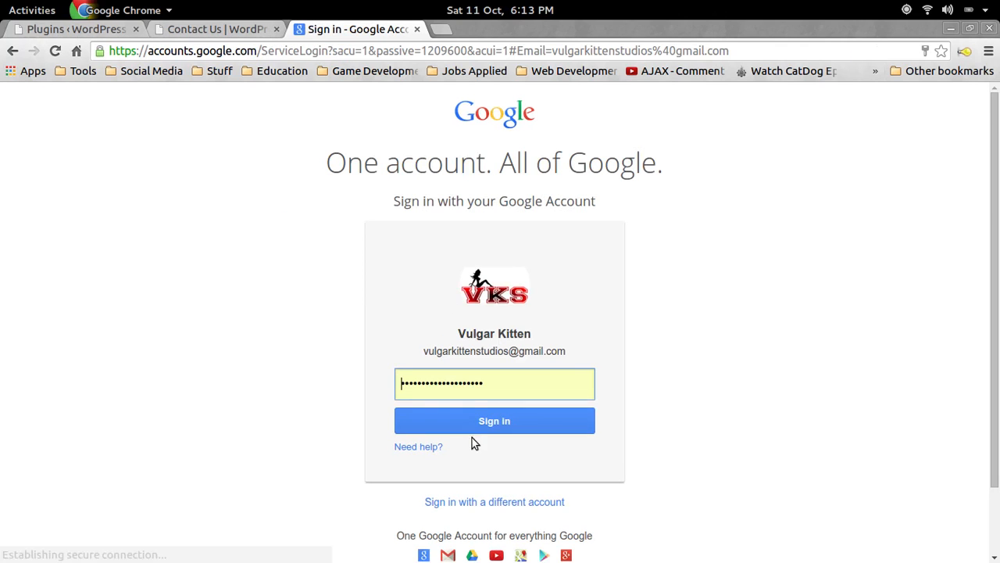
left_click(468, 418)
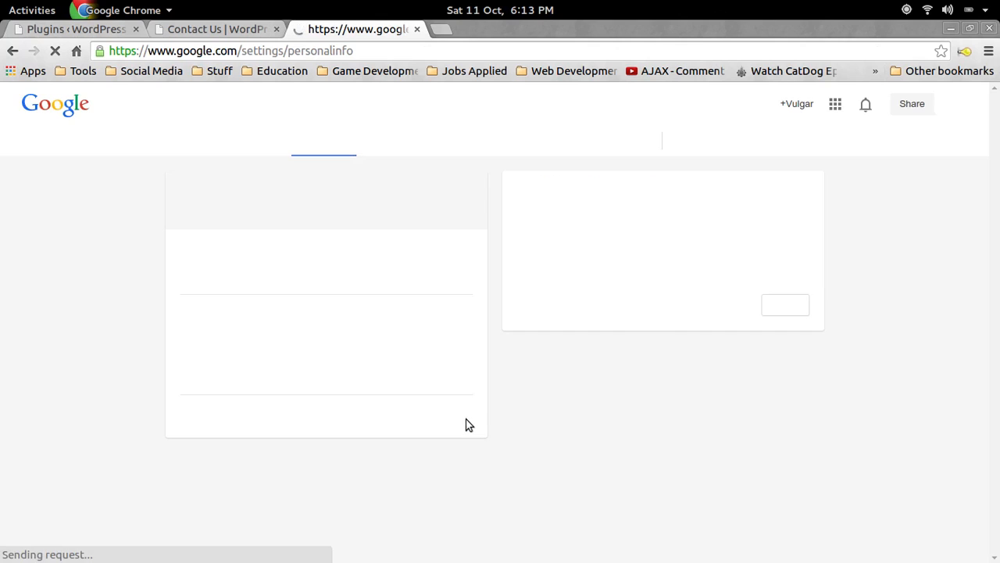
left_click(394, 50)
Search recaptcha again and open the reCAPTCHA admin's My account area.
type("recaptcha")
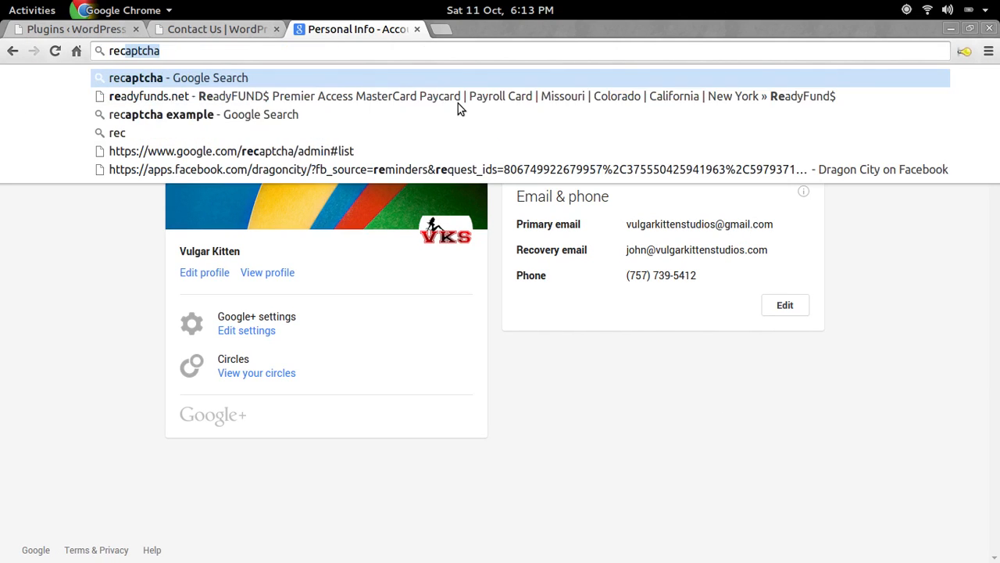
key("Return")
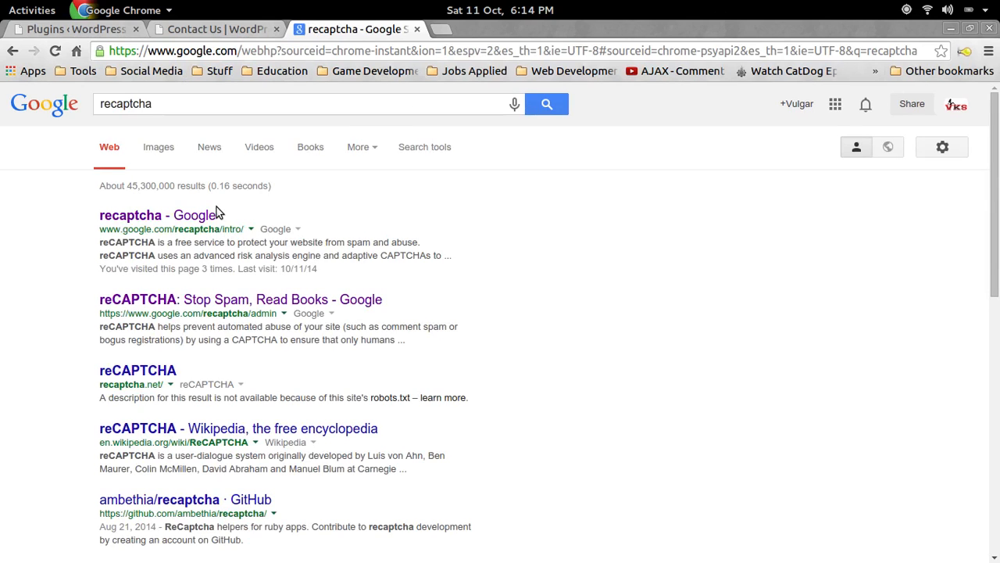
left_click(197, 214)
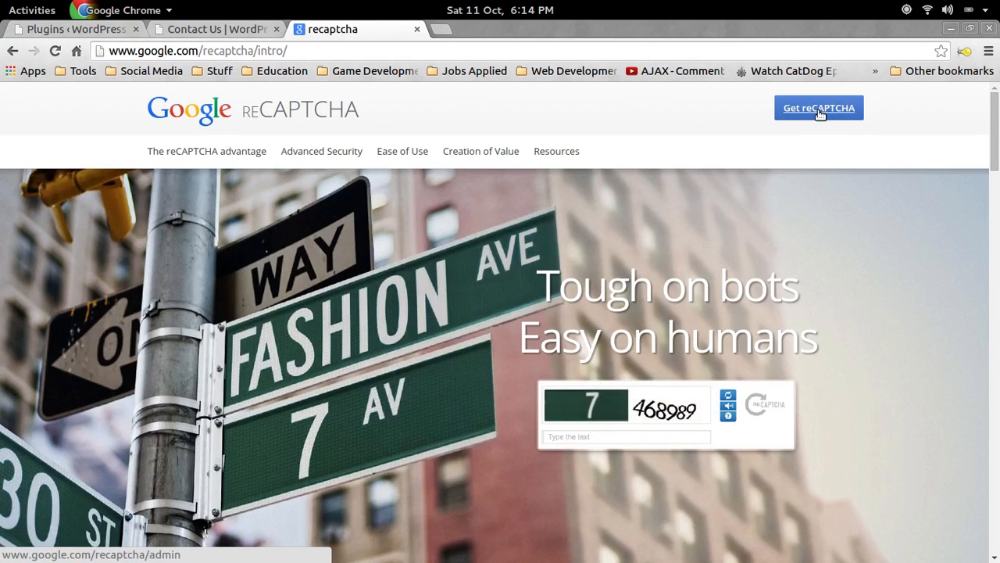
left_click(820, 110)
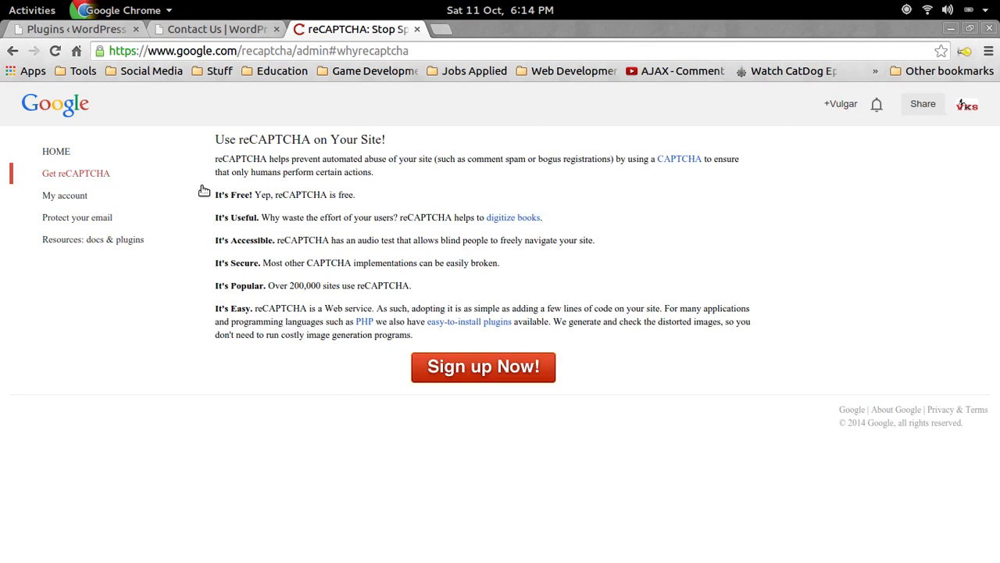
left_click(92, 198)
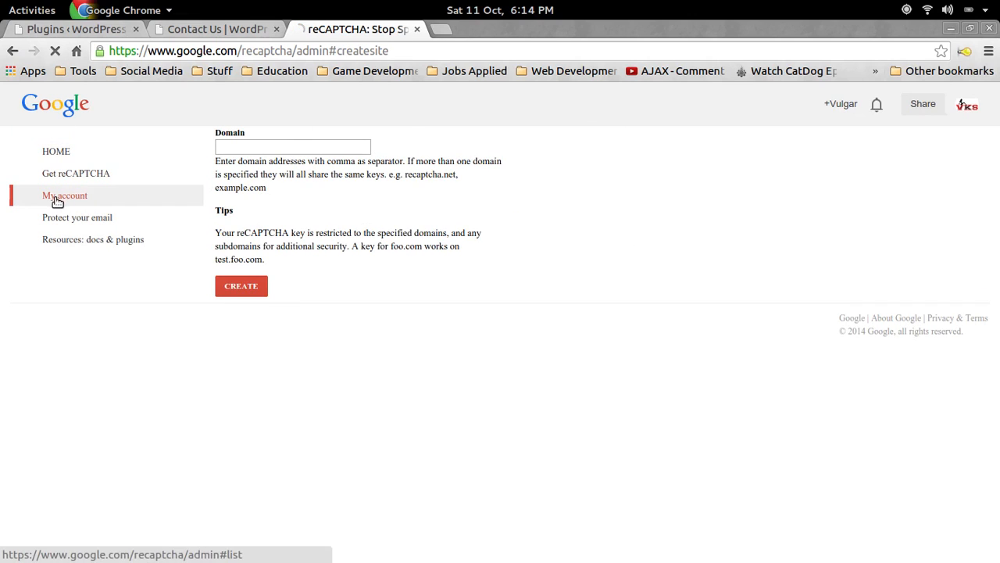
Register the domain wordpress, view its public and private keys, and return to the Plugins tab.
left_click(265, 147)
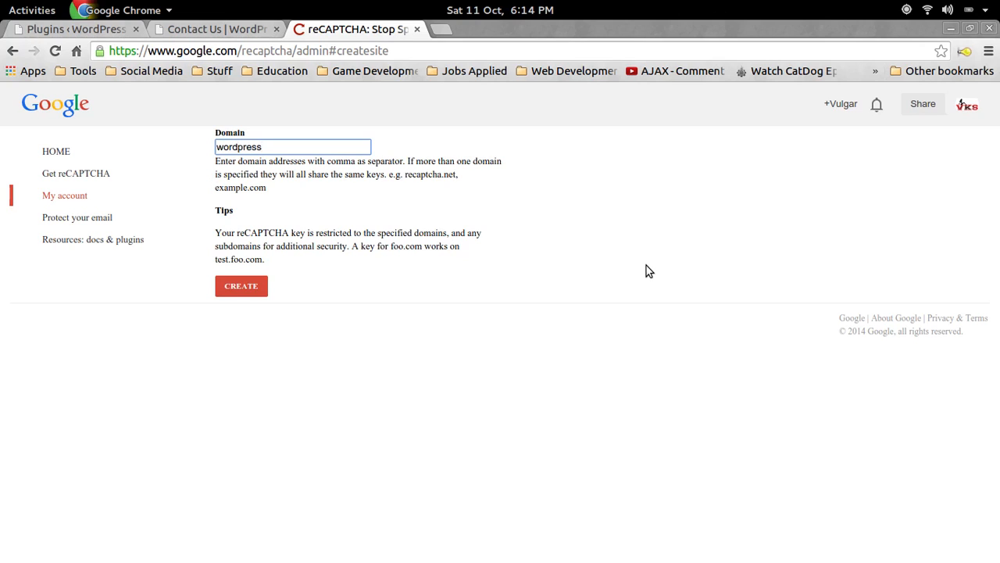
left_click(240, 286)
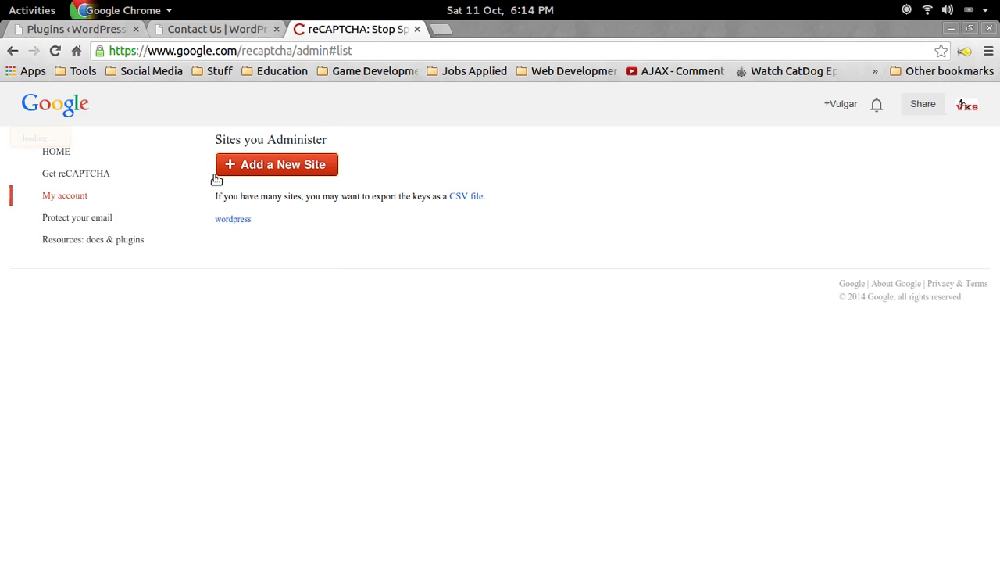
left_click(236, 218)
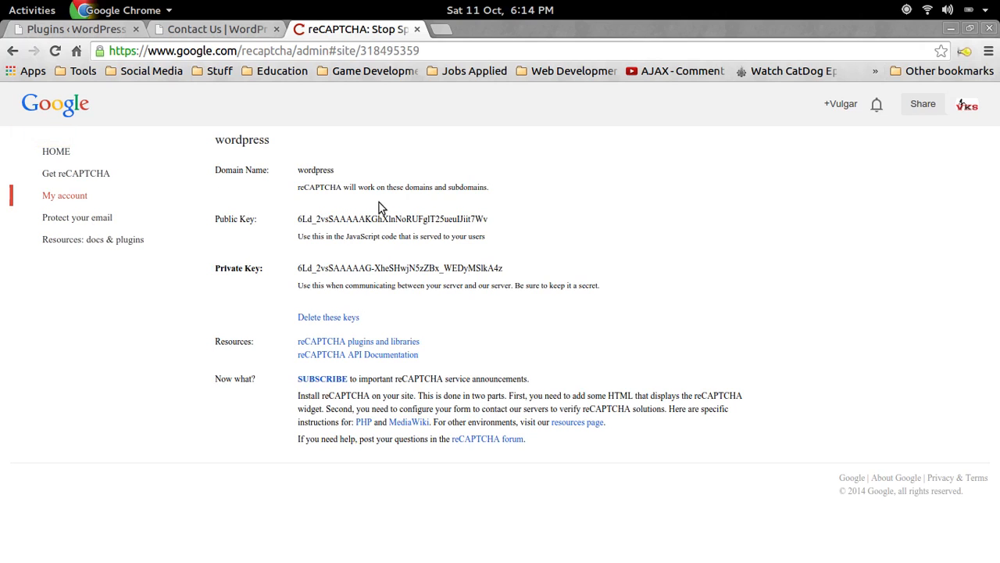
left_click_drag(304, 220, 399, 219)
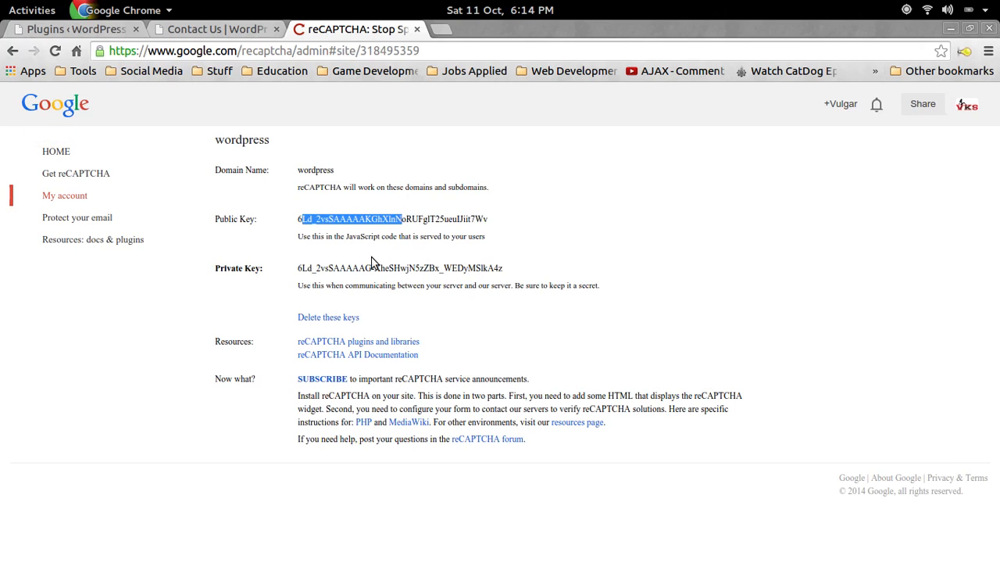
left_click_drag(342, 267, 475, 271)
left_click(511, 272)
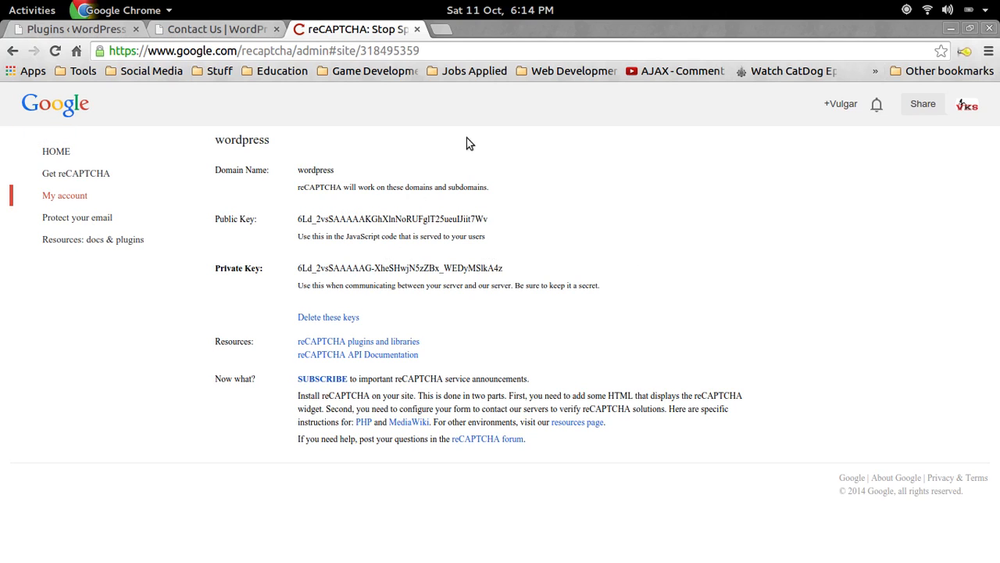
left_click(42, 27)
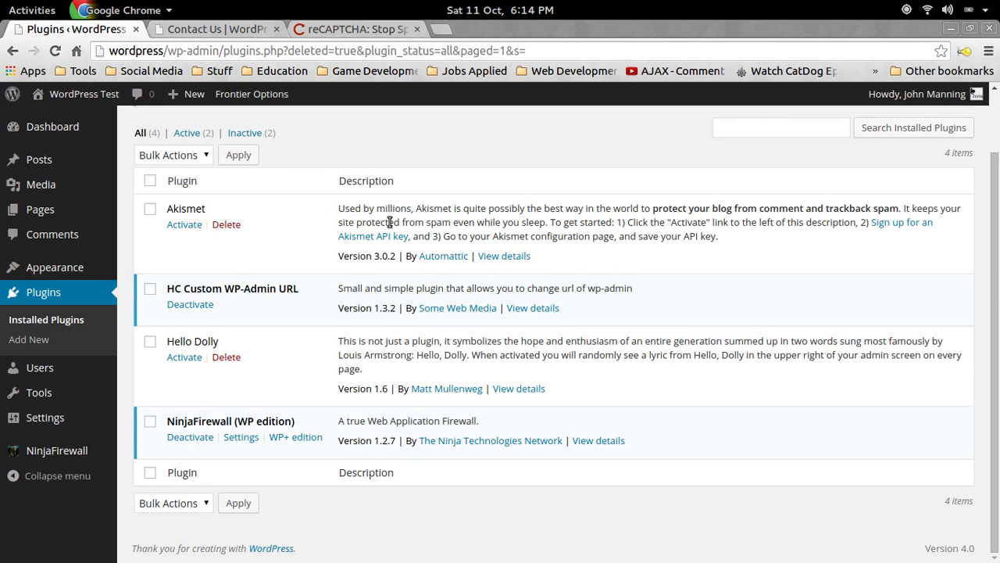
Search Add New plugins for 'wp recaptcha'.
scroll(389, 222, "up", 2)
left_click(222, 130)
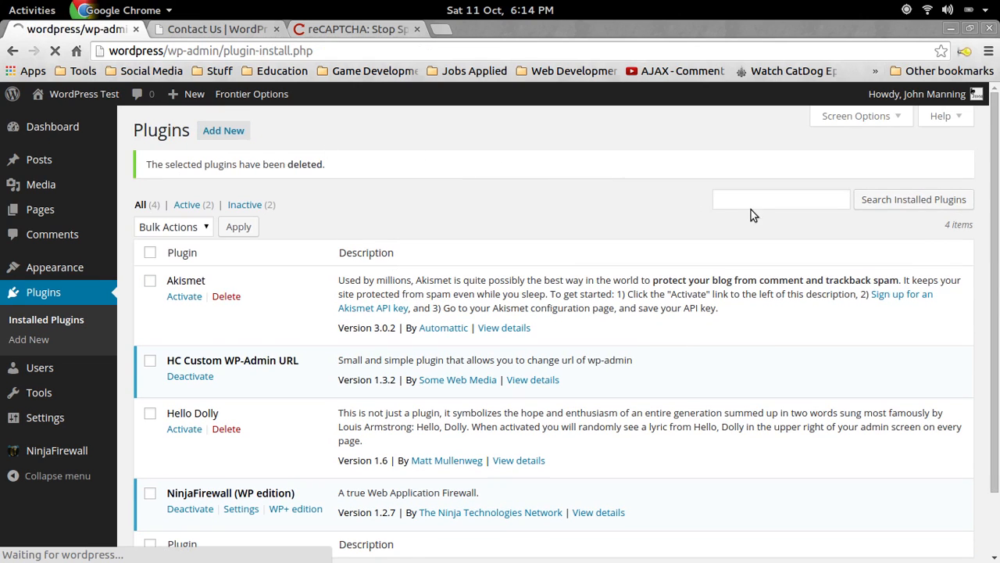
left_click(801, 173)
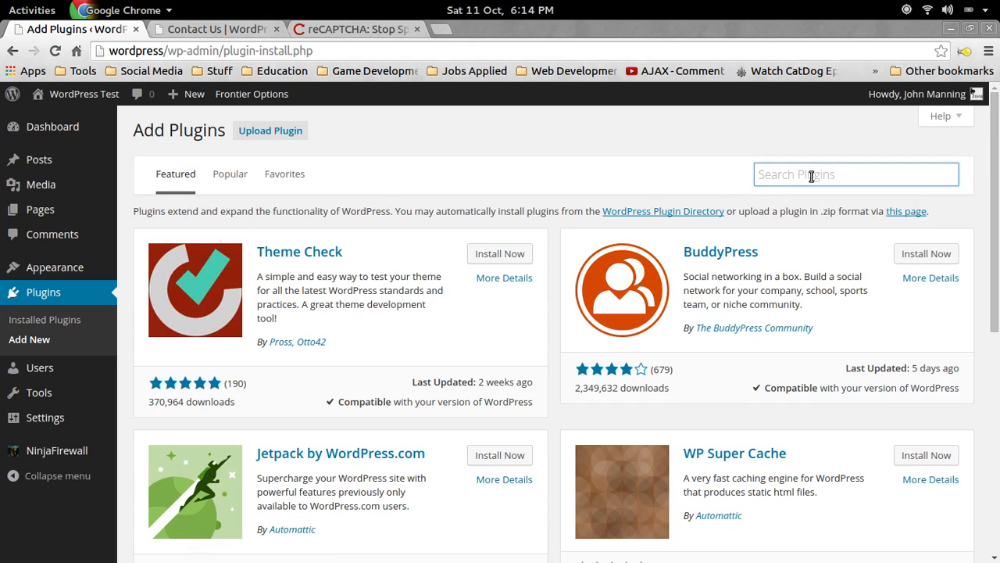
type("wp recapt")
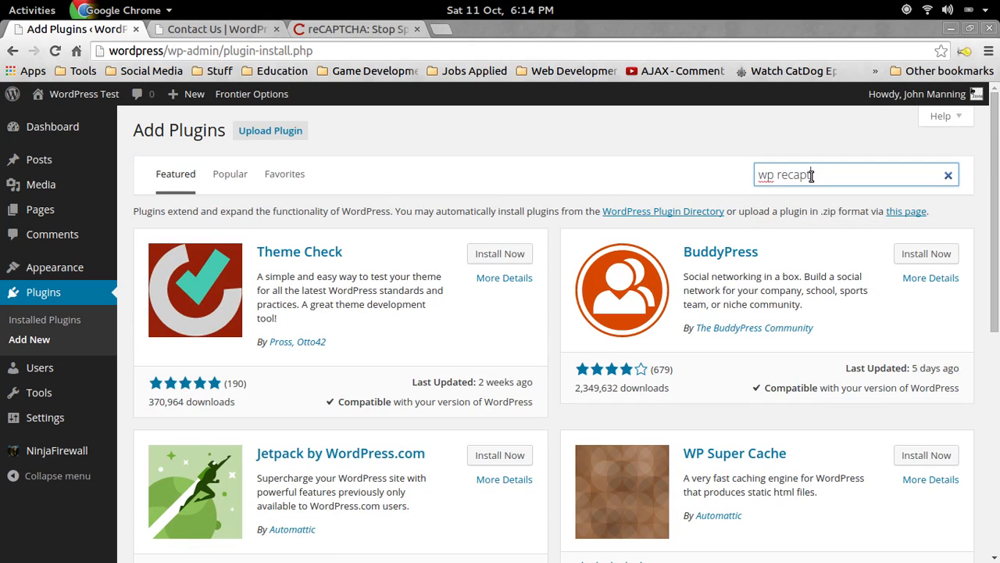
type("cha")
key("Return")
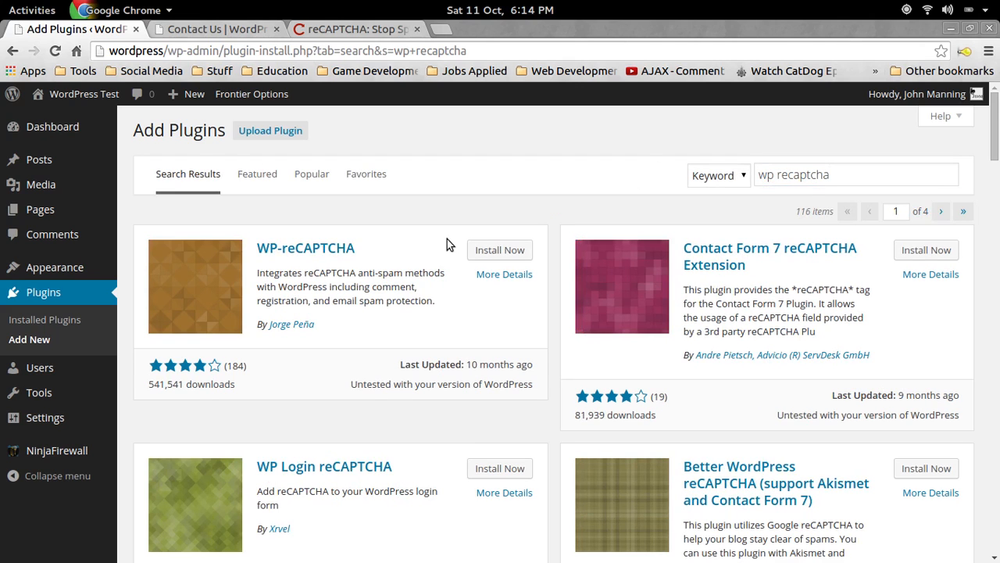
Install and activate WP-reCAPTCHA, then open its reCAPTCHA Options settings.
left_click(499, 256)
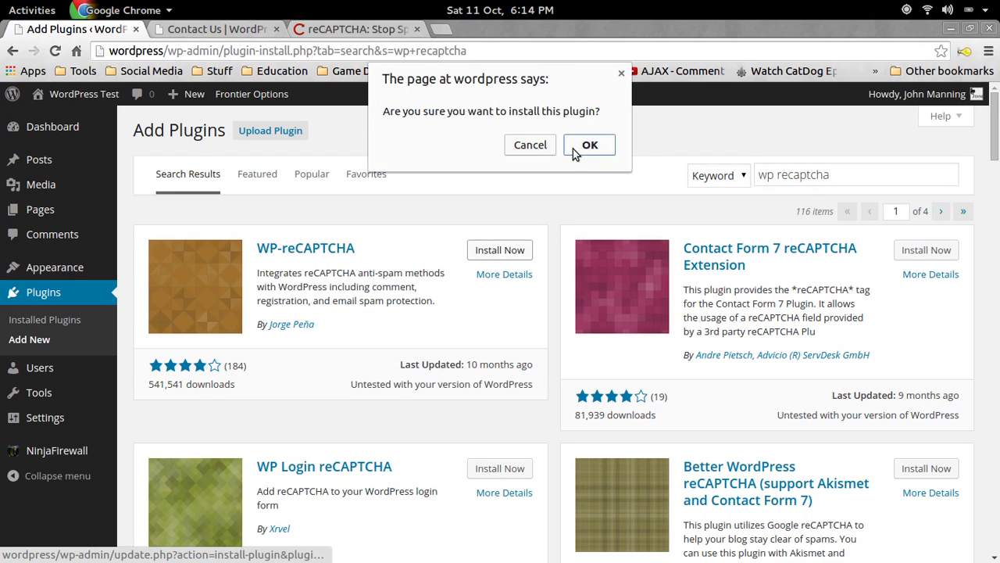
left_click(586, 146)
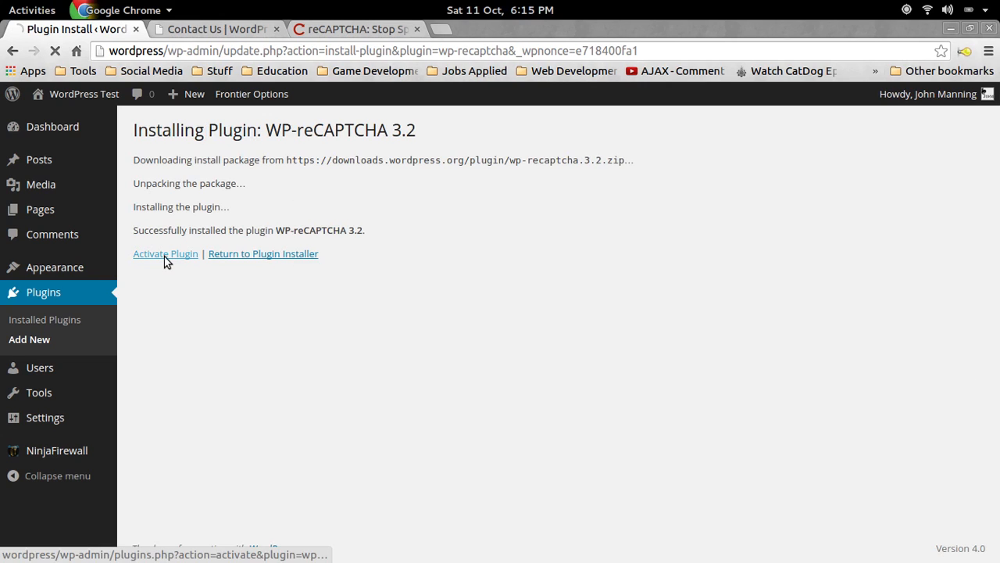
left_click(164, 257)
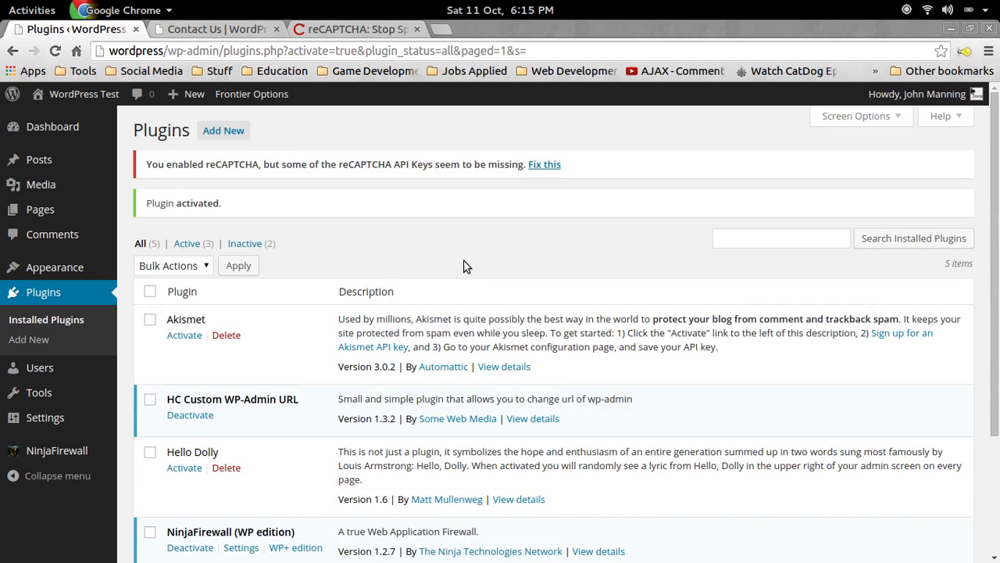
scroll(310, 331, "down", 3)
left_click(193, 445)
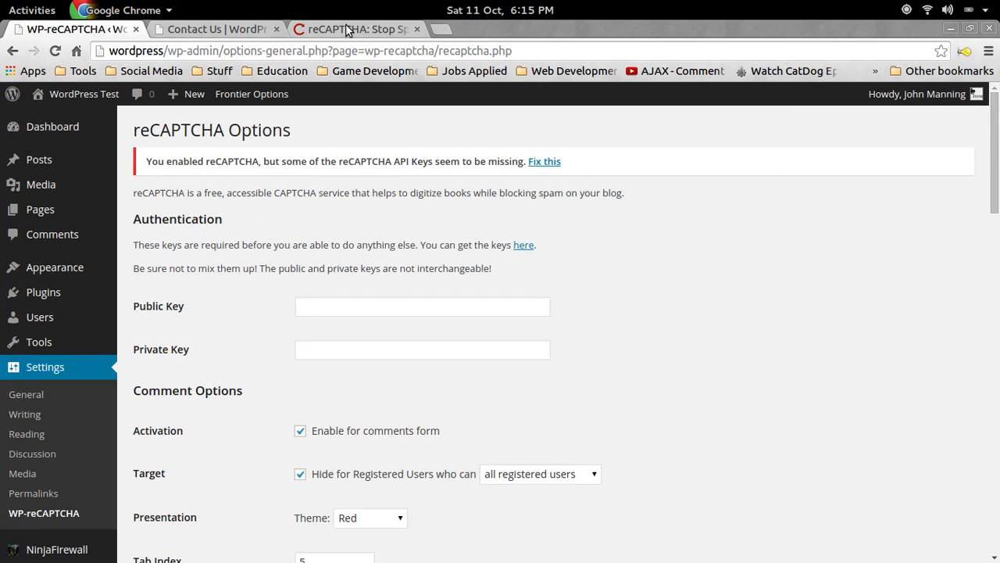
Copy the public key from the Google reCAPTCHA page into the Public Key field.
left_click(329, 31)
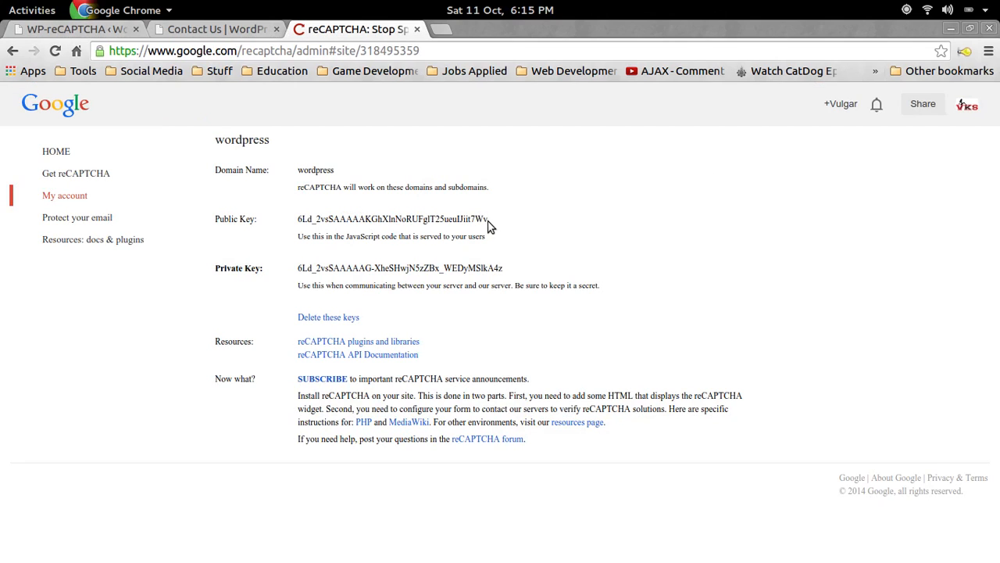
left_click_drag(488, 223, 299, 221)
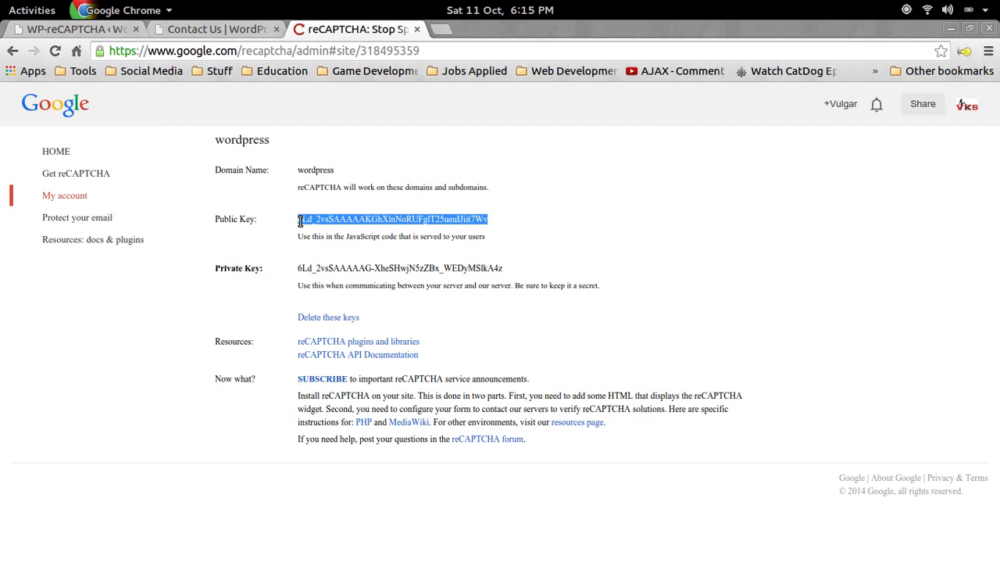
right_click(299, 221)
left_click(332, 229)
left_click(234, 35)
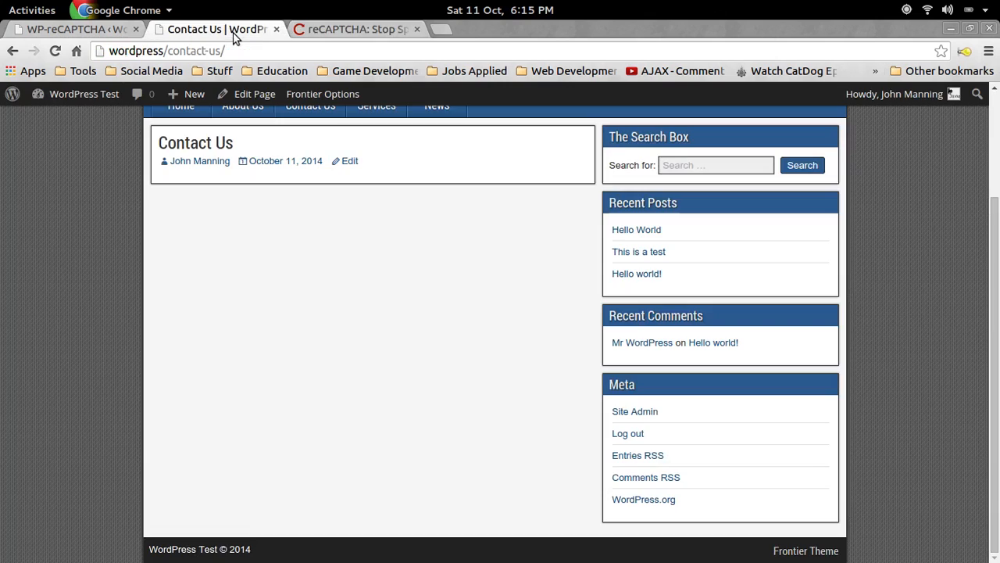
left_click(69, 30)
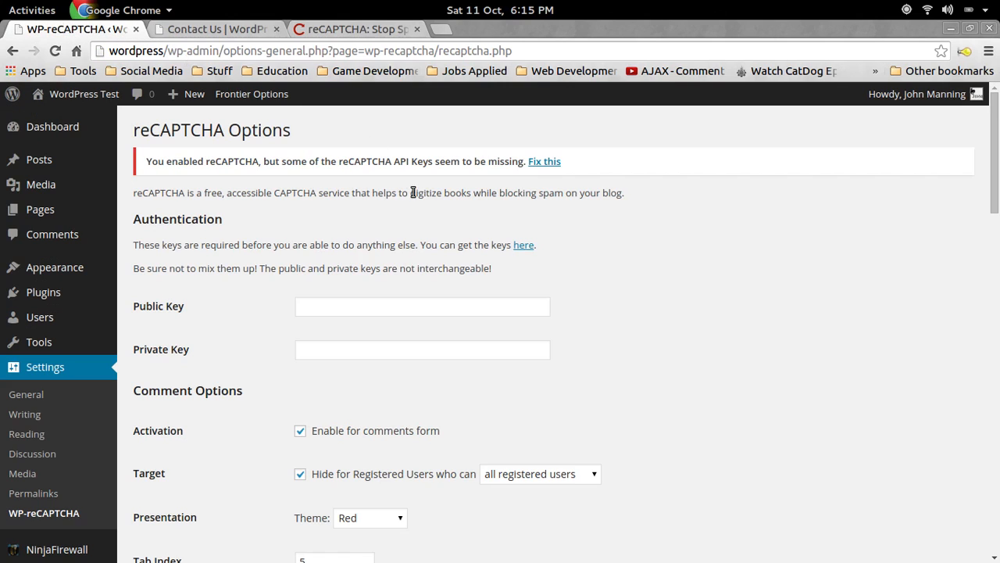
left_click(355, 309)
key("ctrl+v")
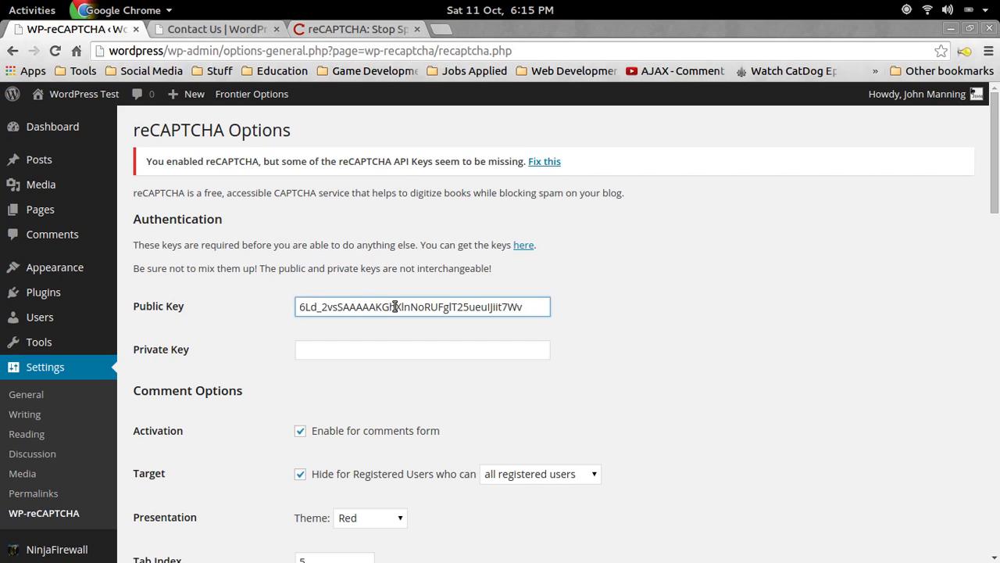
Copy the private key from the Google reCAPTCHA page into the Private Key field.
left_click(358, 29)
left_click_drag(505, 267, 301, 270)
right_click(318, 263)
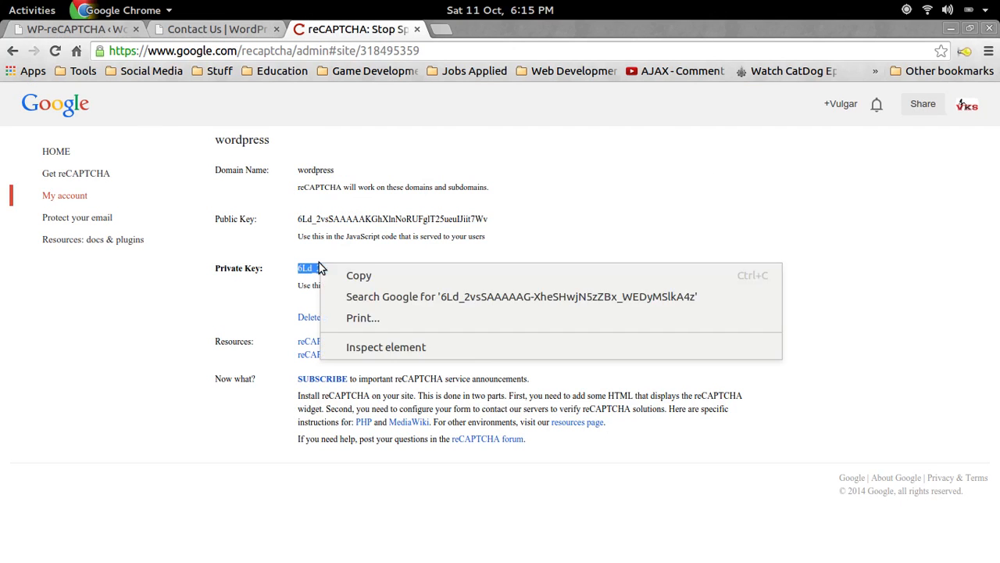
left_click(352, 276)
left_click(107, 28)
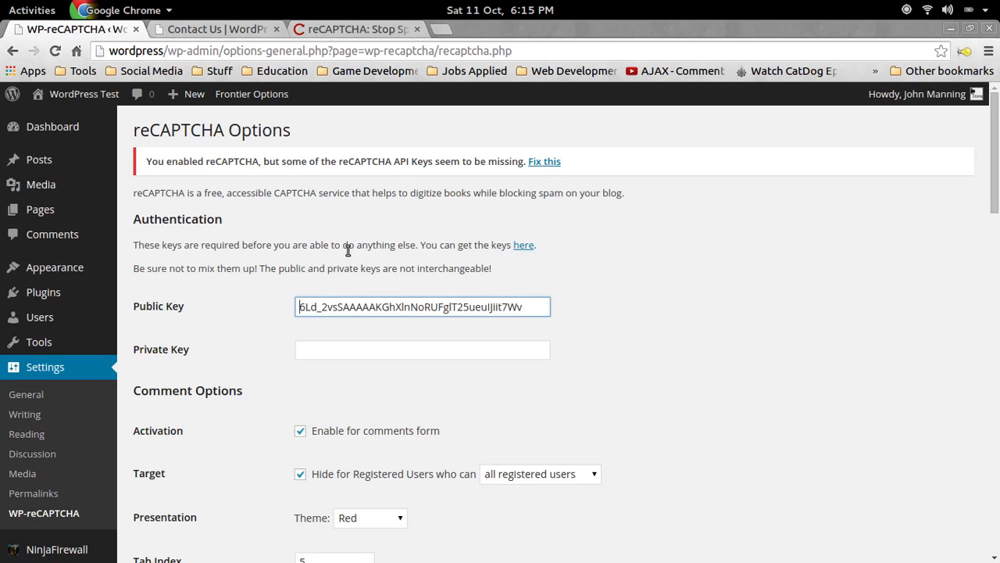
left_click(382, 349)
key("ctrl+v")
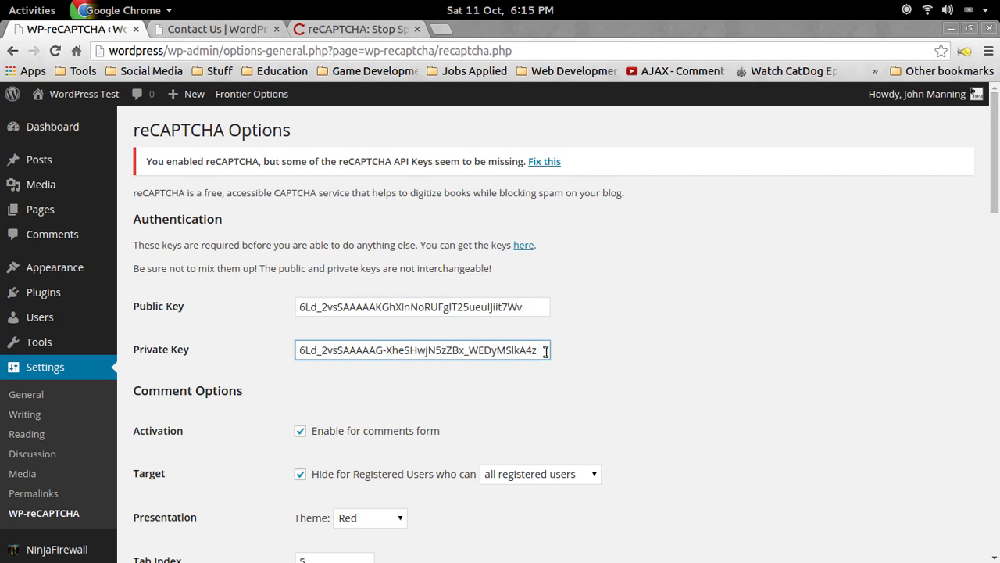
Set the comment form theme to Black Glass and save the reCAPTCHA changes.
left_click(352, 31)
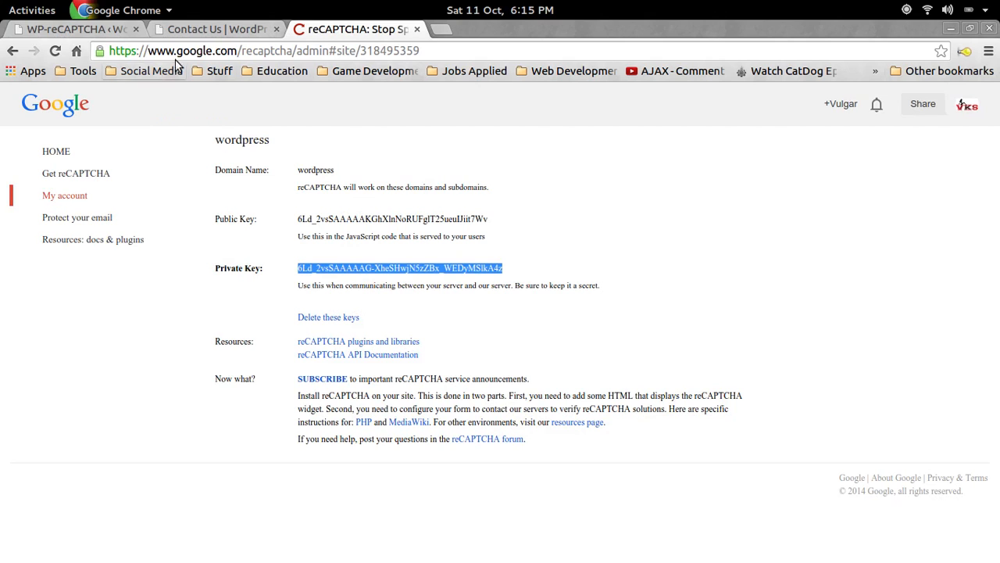
left_click(86, 29)
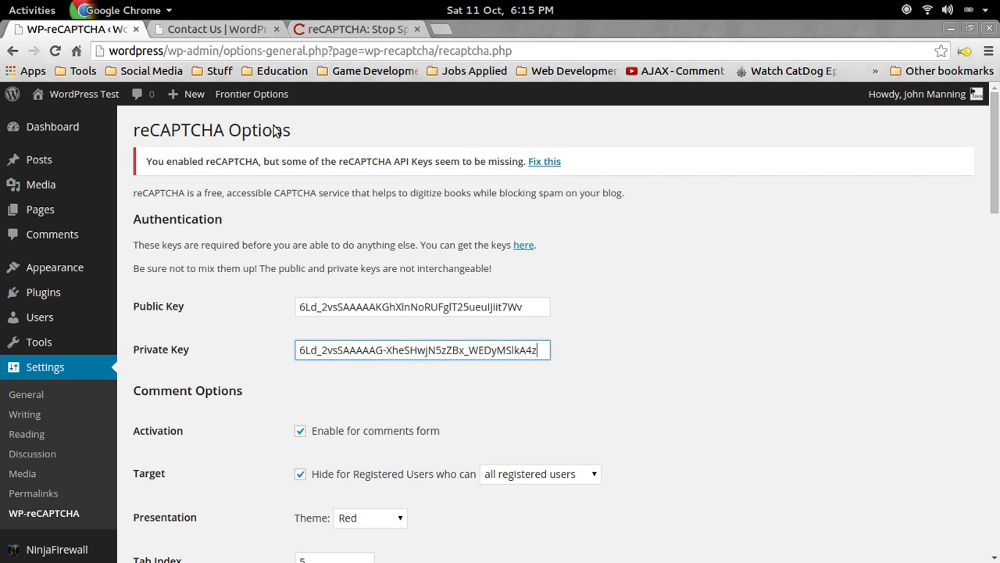
scroll(447, 263, "down", 1)
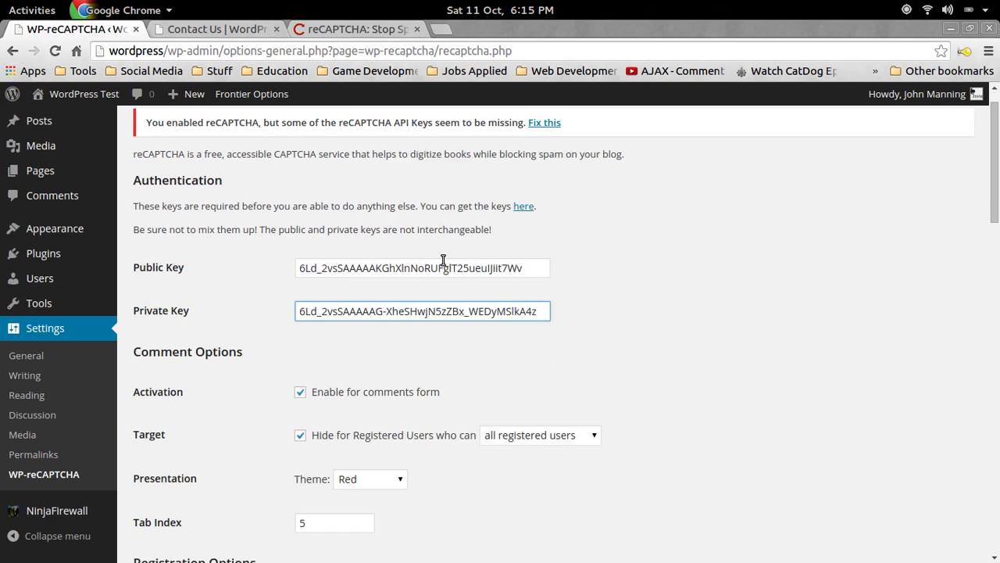
scroll(339, 336, "down", 2)
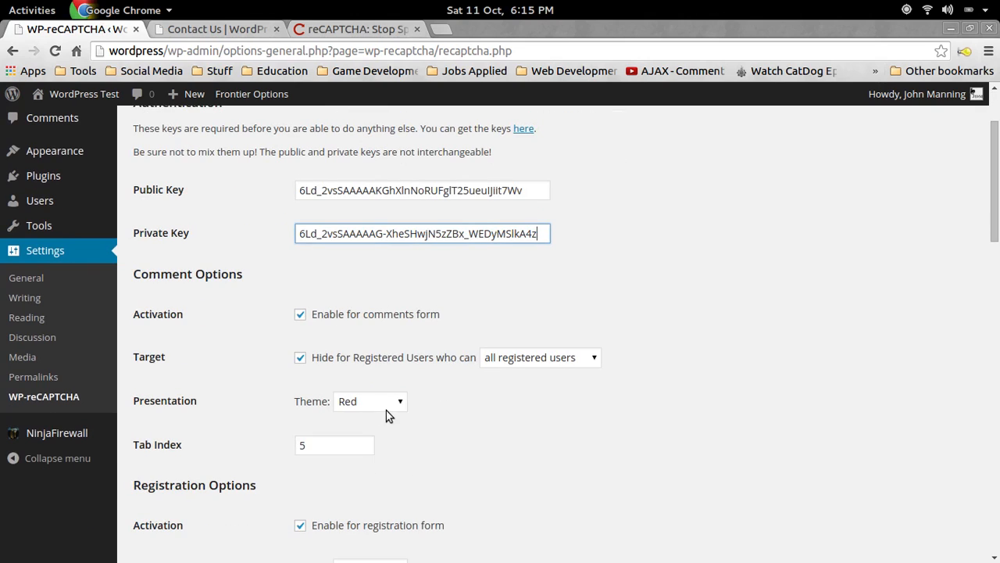
left_click(367, 401)
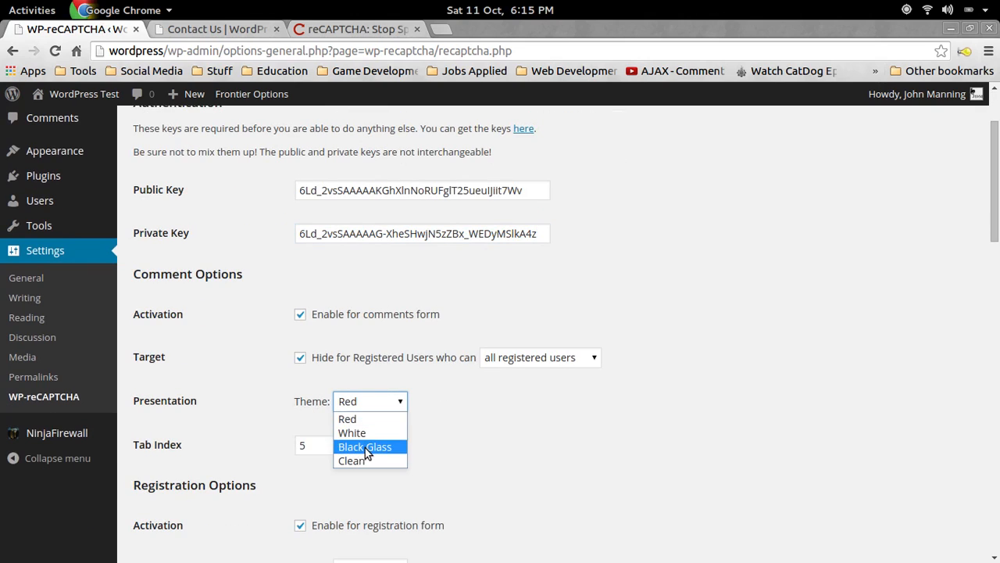
left_click(391, 447)
scroll(310, 317, "down", 10)
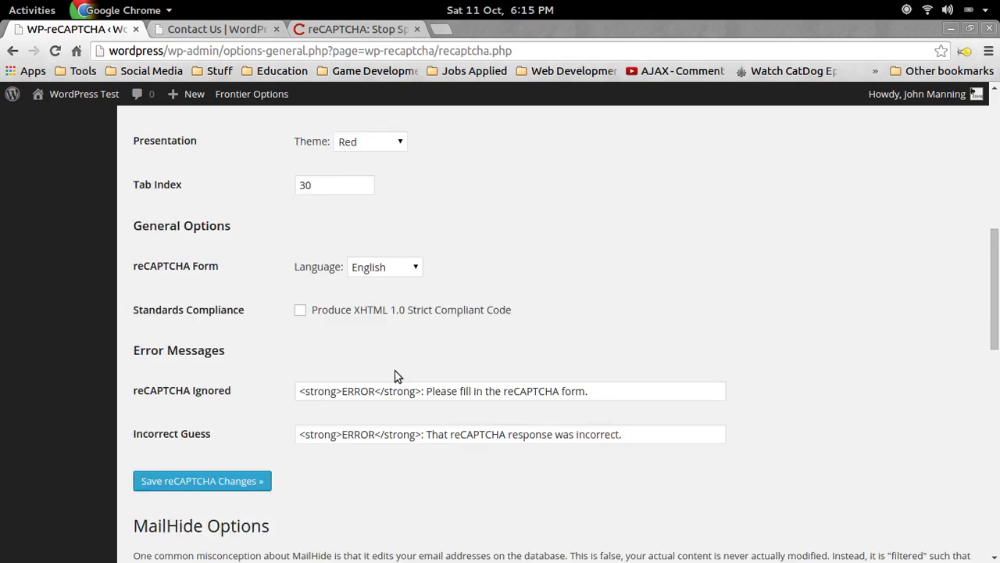
left_click(189, 443)
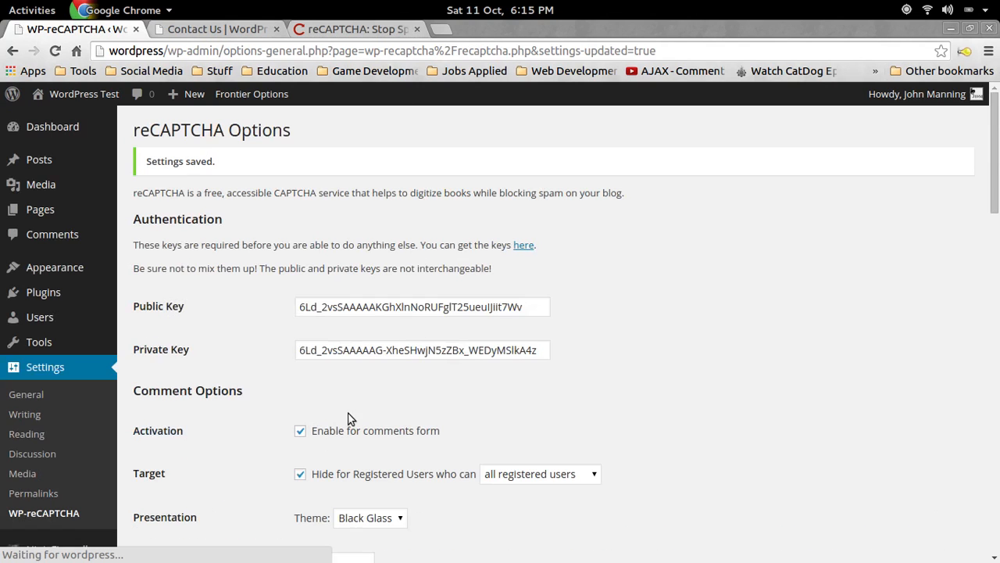
scroll(392, 162, "down", 9)
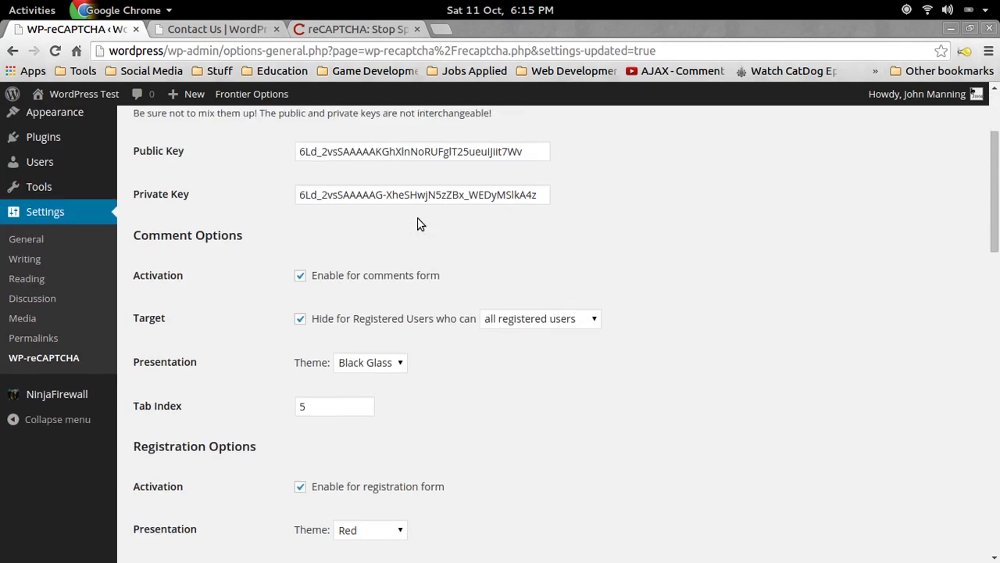
scroll(476, 346, "up", 3)
scroll(188, 311, "up", 6)
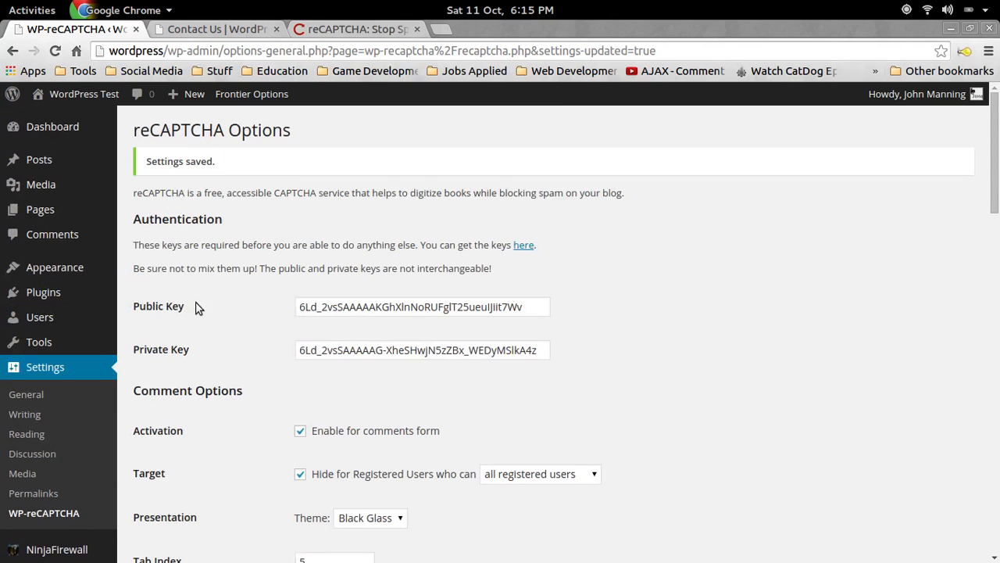
Search Add New for 'contact for', then install, confirm and activate Contact Form 7 3.9.3.
mouse_move(57, 297)
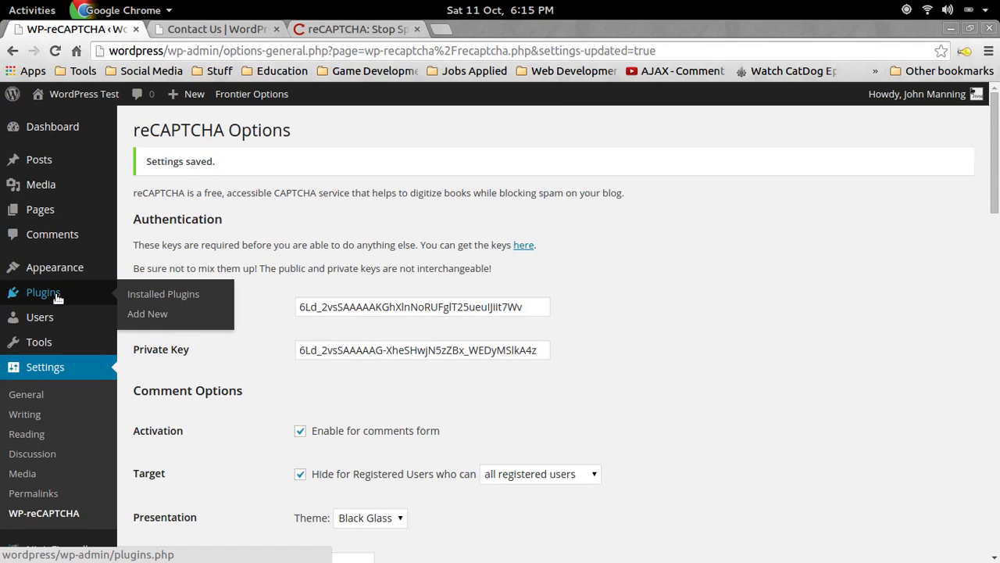
left_click(163, 313)
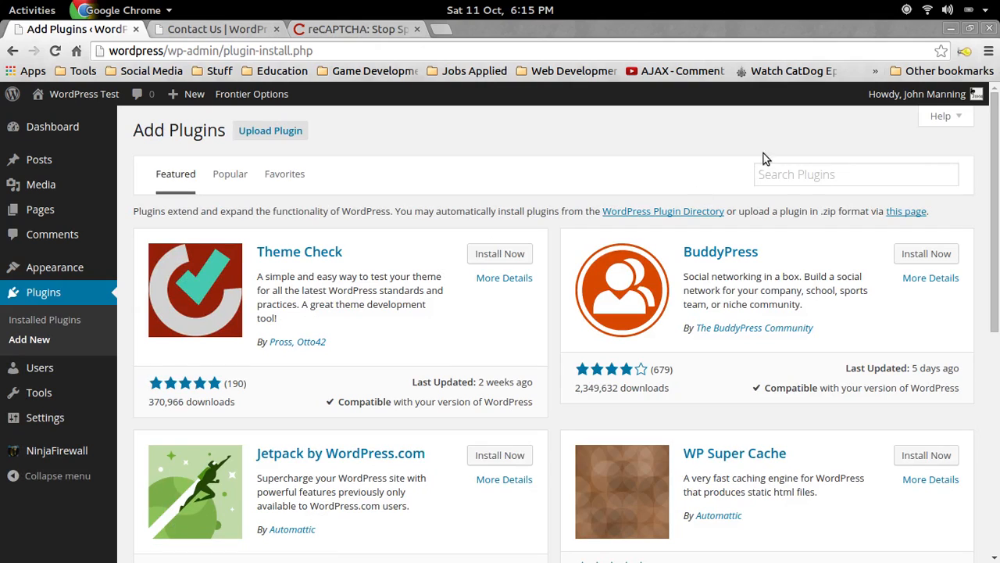
left_click(815, 178)
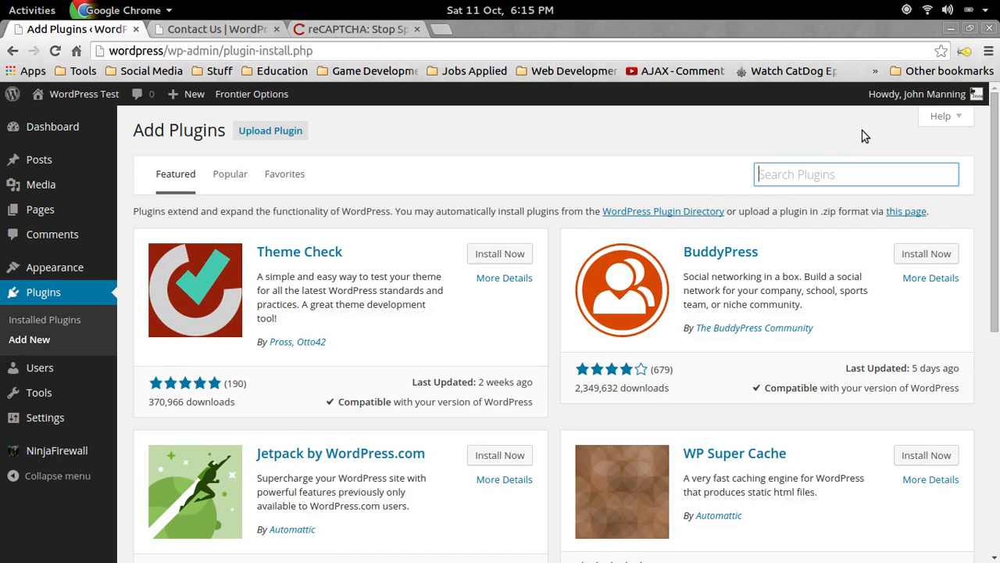
type("conta")
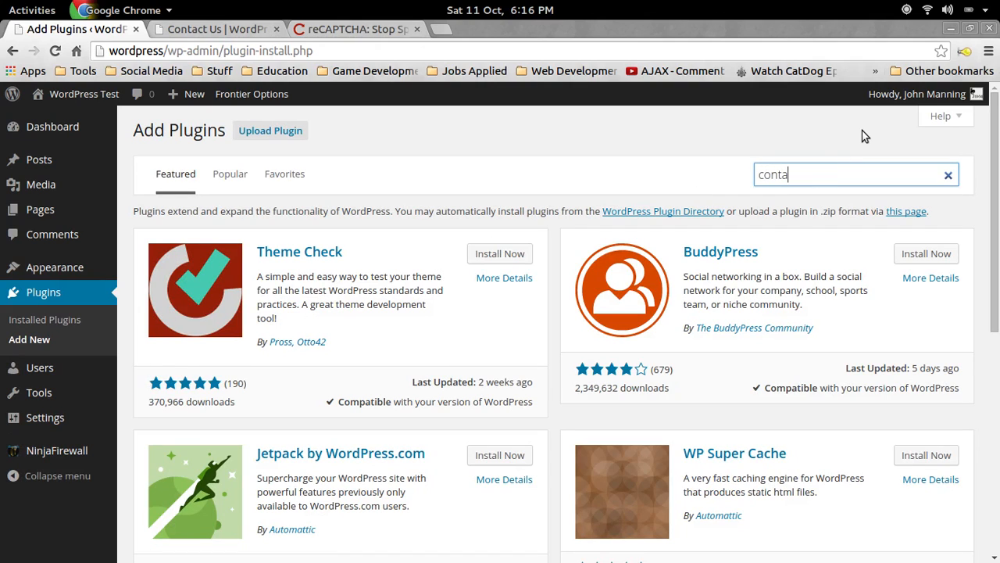
type("ct form 7")
key("Return")
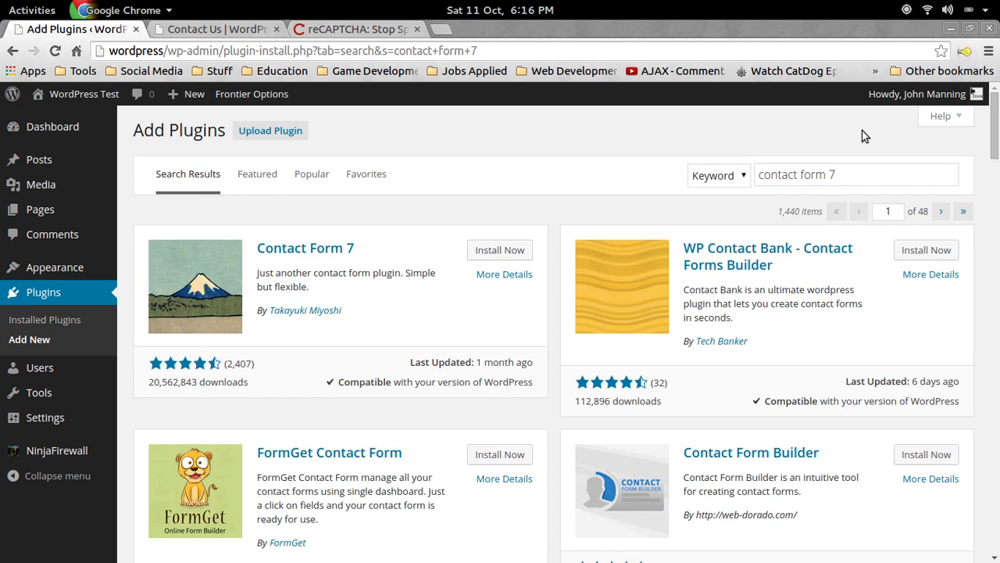
left_click(522, 255)
left_click(596, 145)
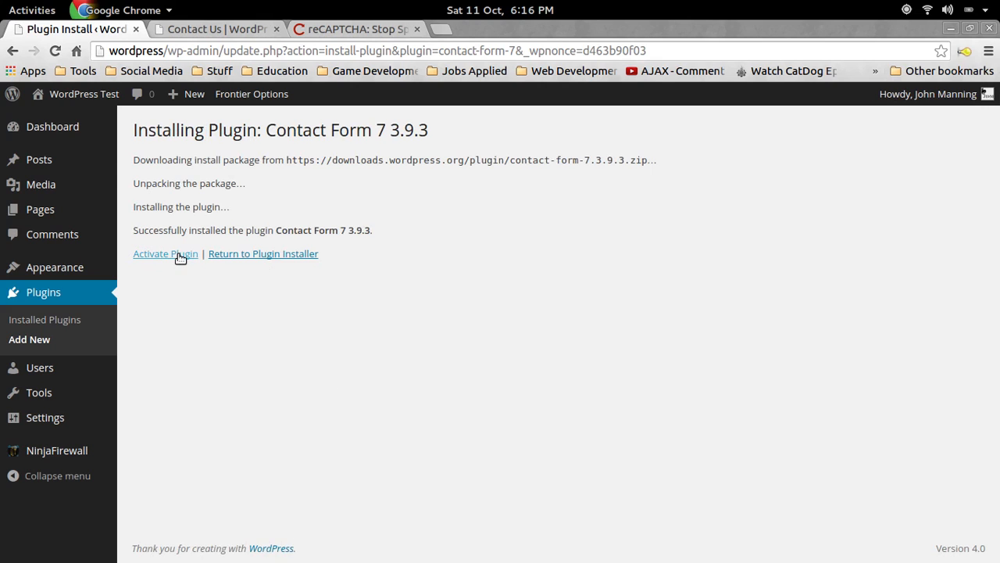
left_click(177, 255)
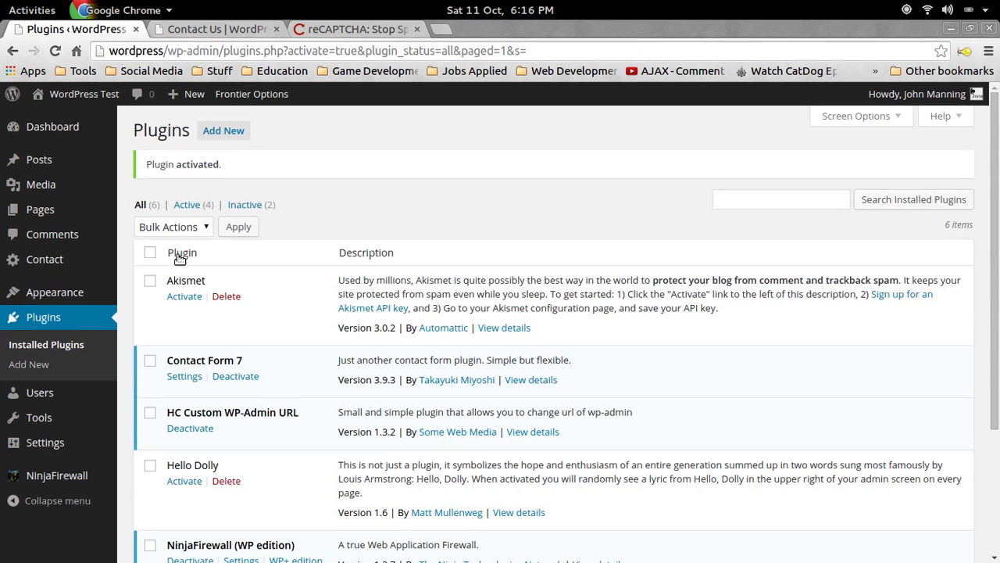
Search Add New plugins for 'wp recaptcha', dismissing an accidental install prompt.
left_click(782, 201)
type("wp")
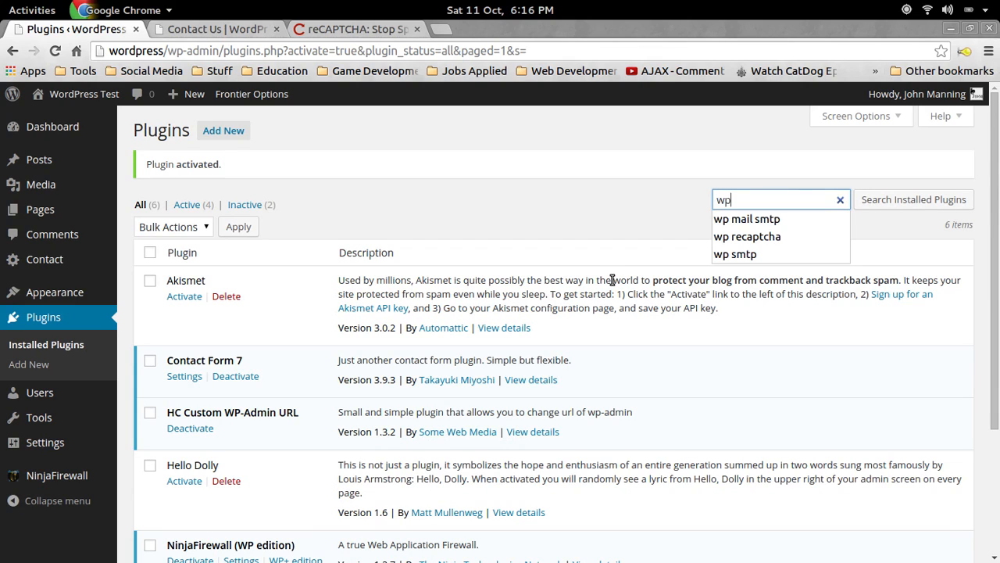
left_click(222, 130)
left_click(810, 174)
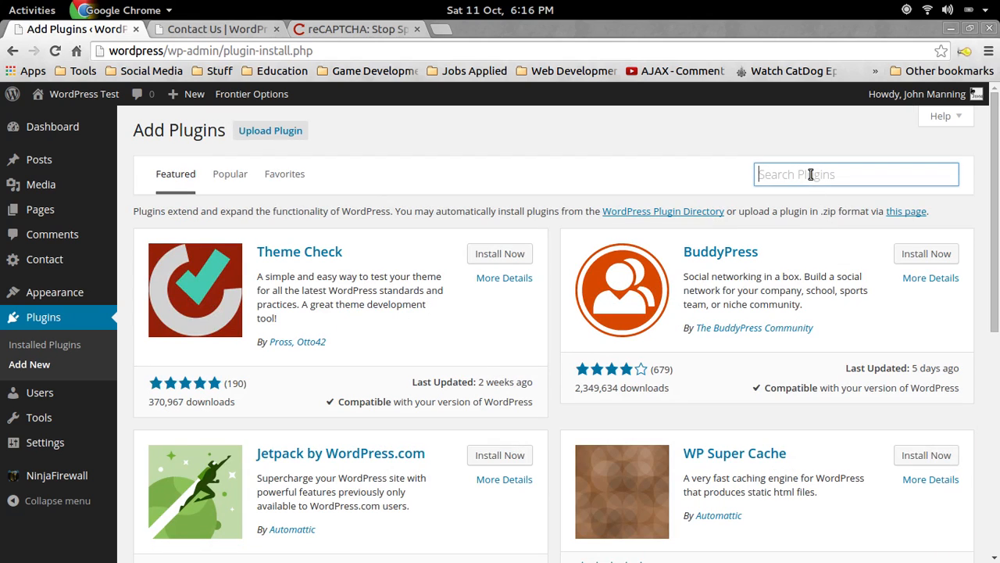
type("wp recaptcha")
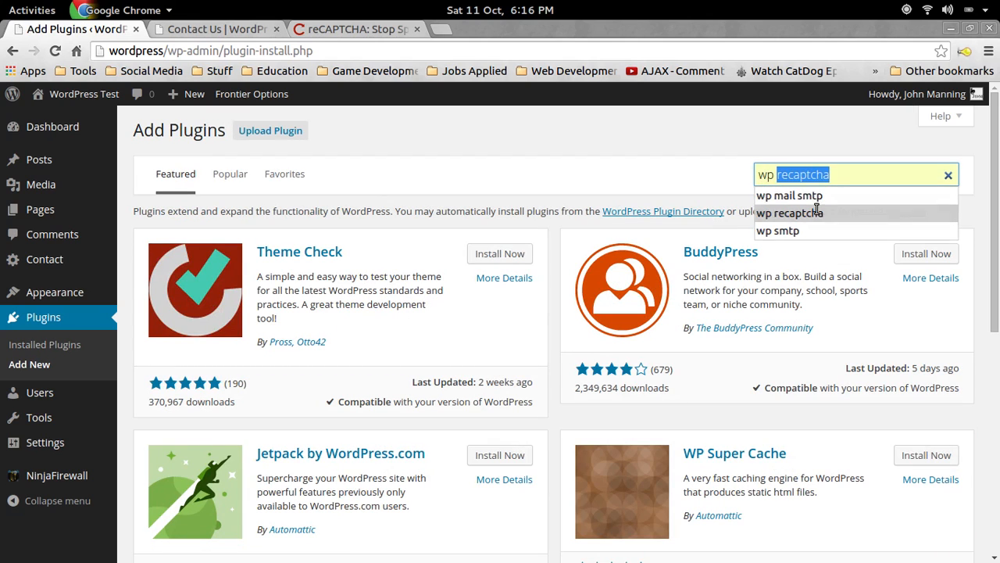
left_click(817, 213)
left_click(924, 257)
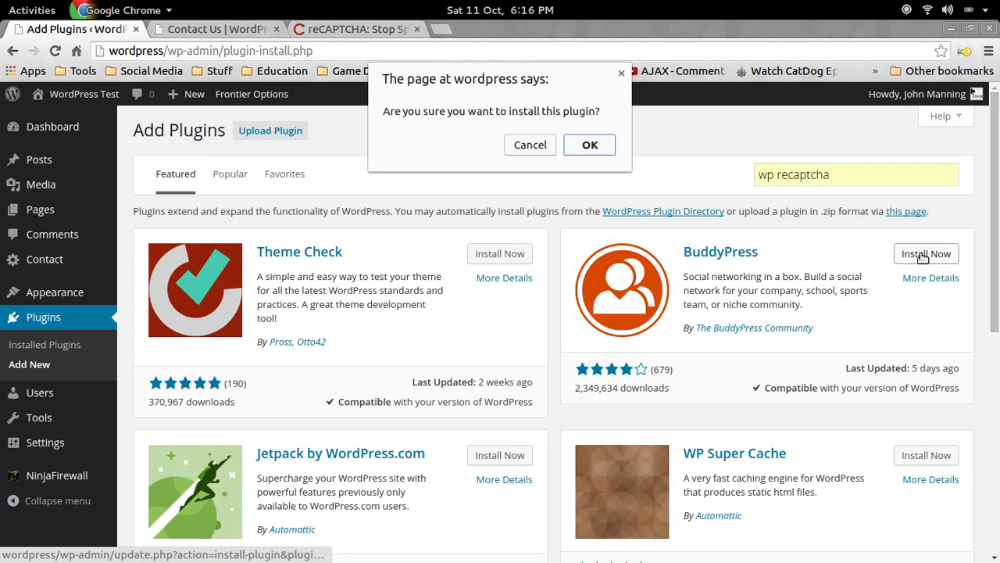
left_click(590, 145)
left_click(875, 172)
key("Return")
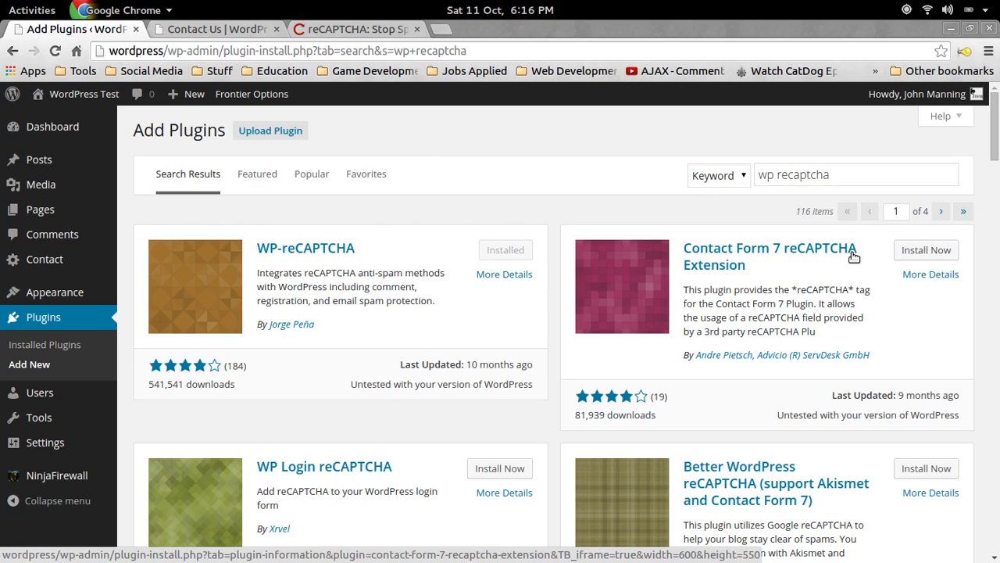
Install and activate Contact Form 7 reCAPTCHA Extension 0.1.0, then bring Sublime Text forward.
left_click(931, 250)
left_click(590, 145)
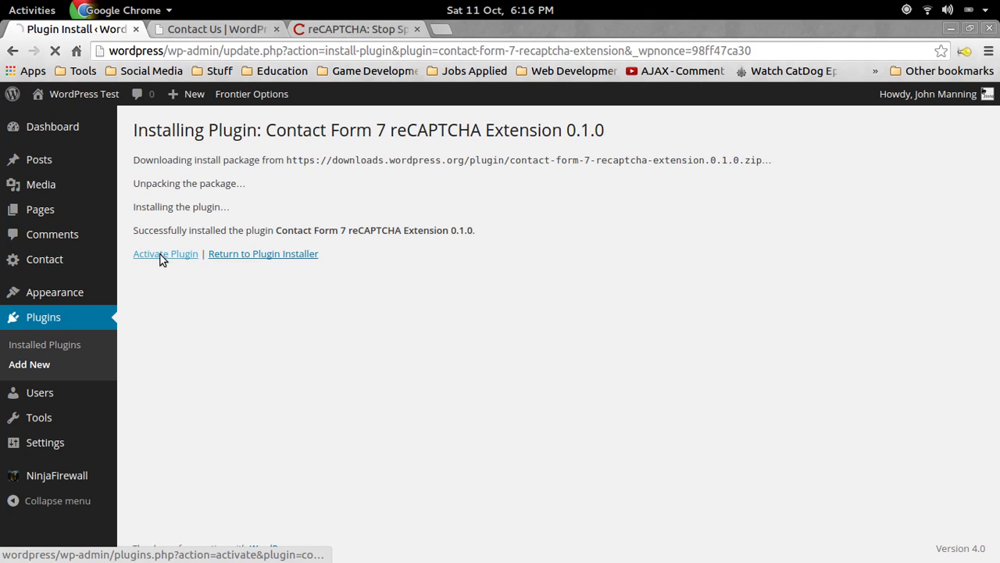
left_click(161, 258)
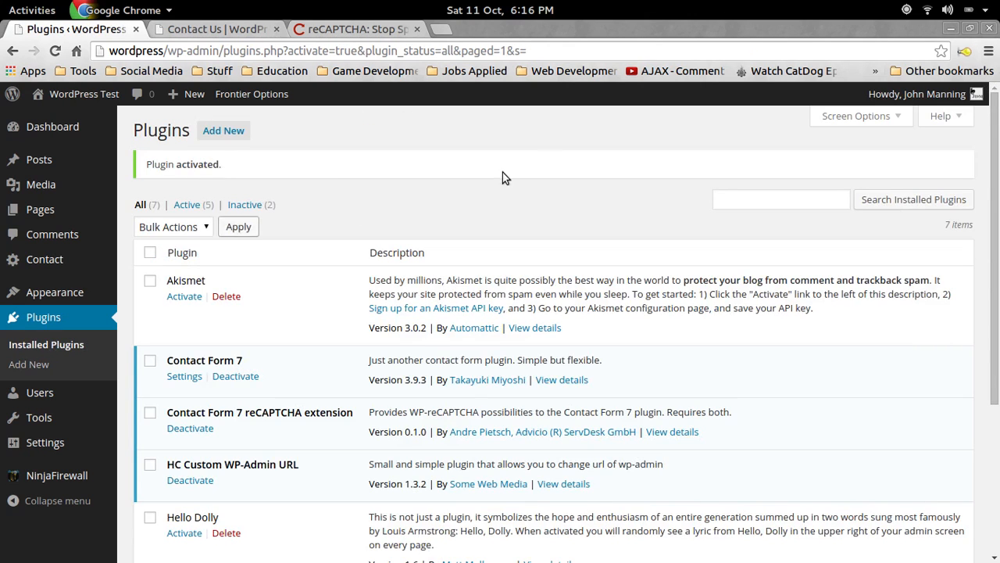
scroll(492, 203, "down", 1)
scroll(310, 302, "up", 1)
scroll(262, 275, "down", 5)
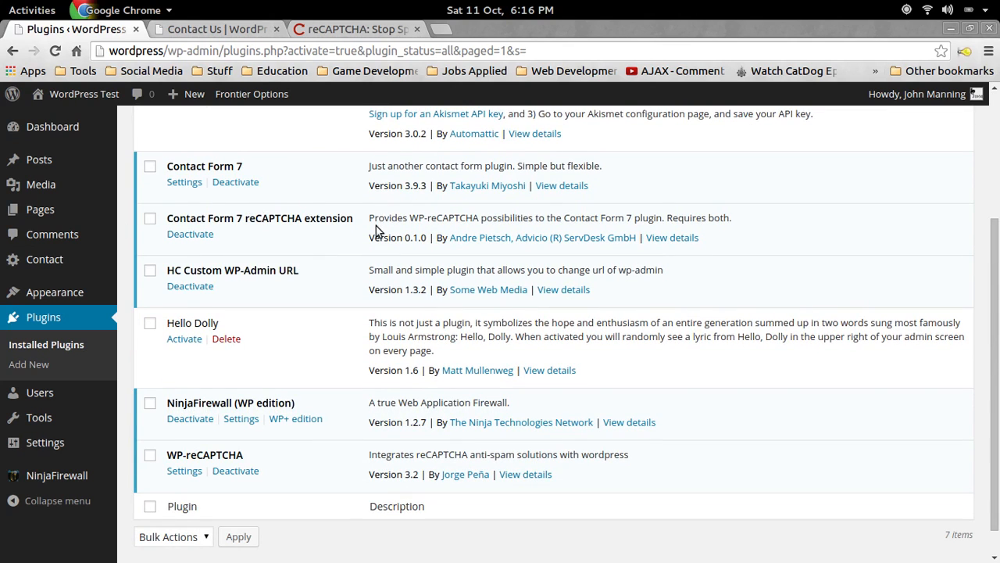
key("super")
left_click(630, 242)
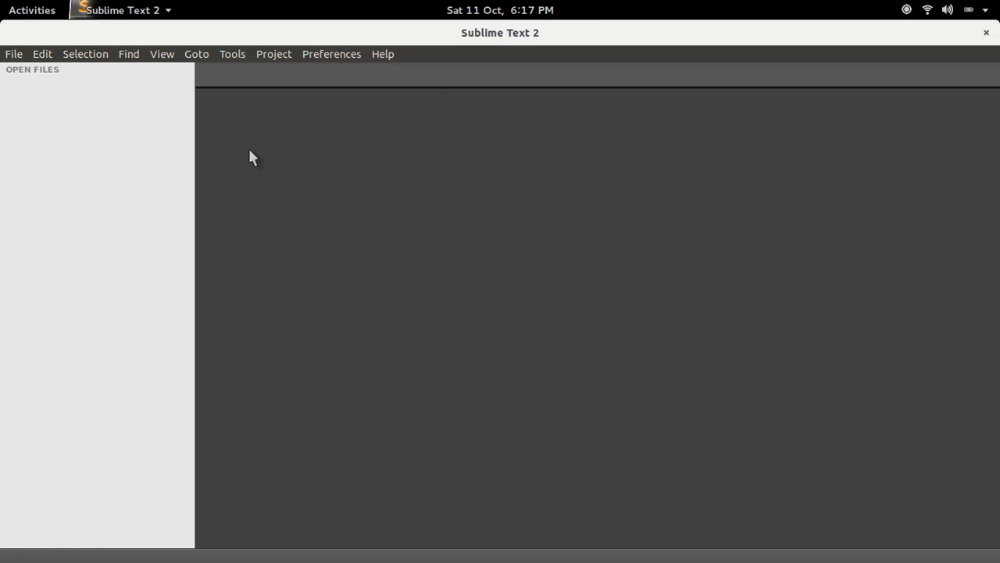
In the Open File dialog, browse from File System to /var/www/wordpress/public_html.
left_click(13, 56)
left_click(46, 91)
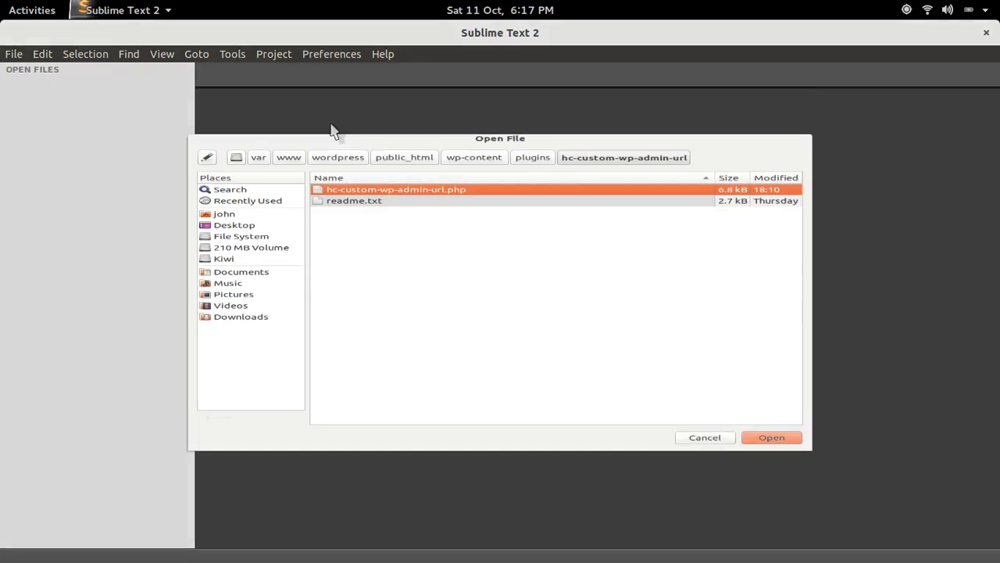
left_click(233, 212)
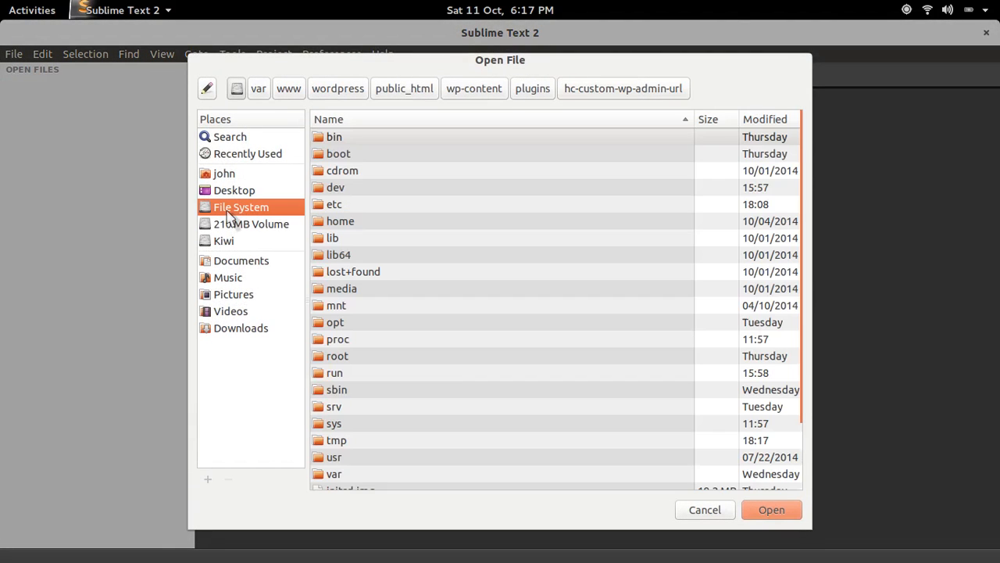
double_click(398, 472)
double_click(360, 373)
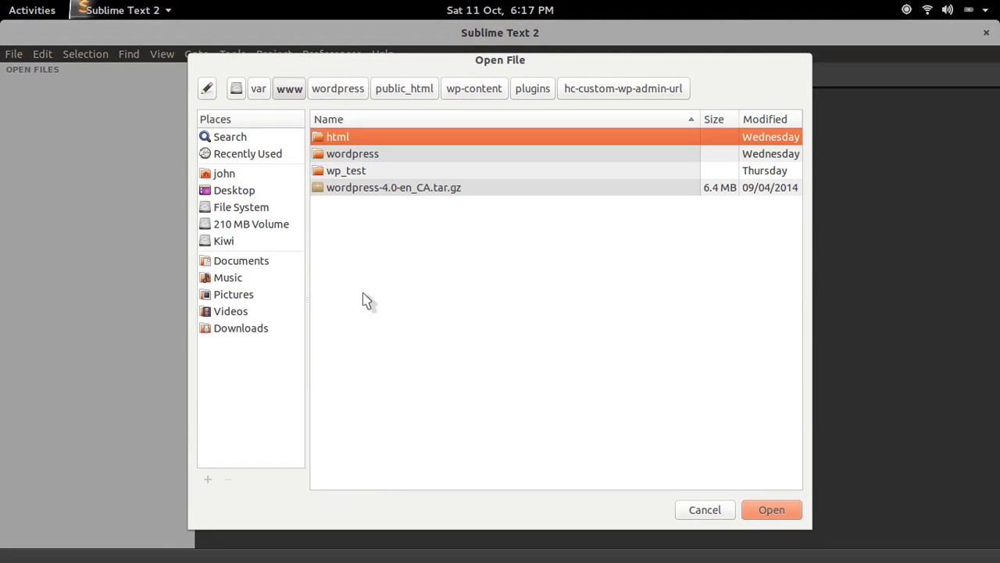
double_click(384, 156)
double_click(386, 139)
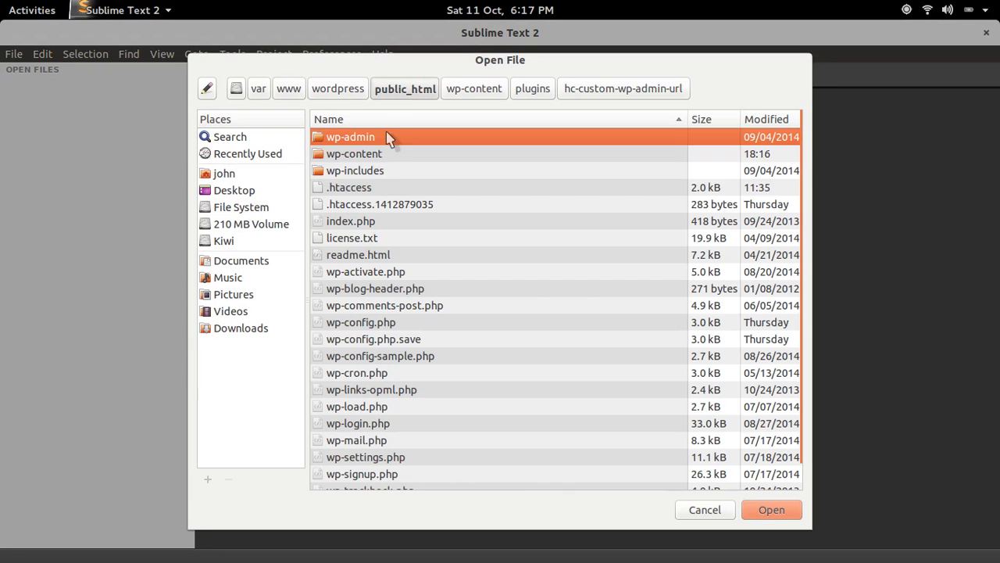
Go into wp-content/plugins/contact-form-7-recaptcha-extension/includes and open CF7reCAPTCHA.class.php.
double_click(390, 155)
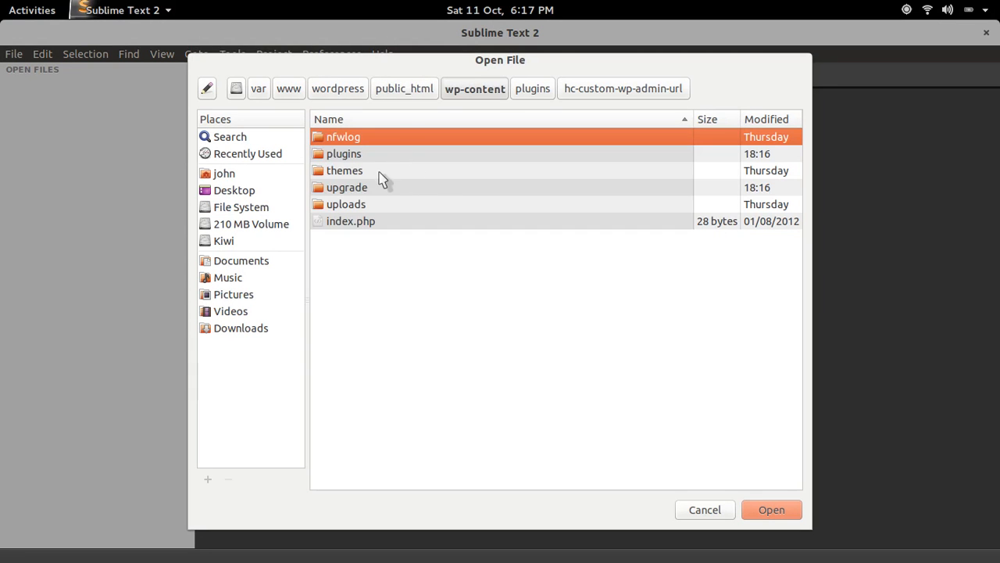
double_click(371, 154)
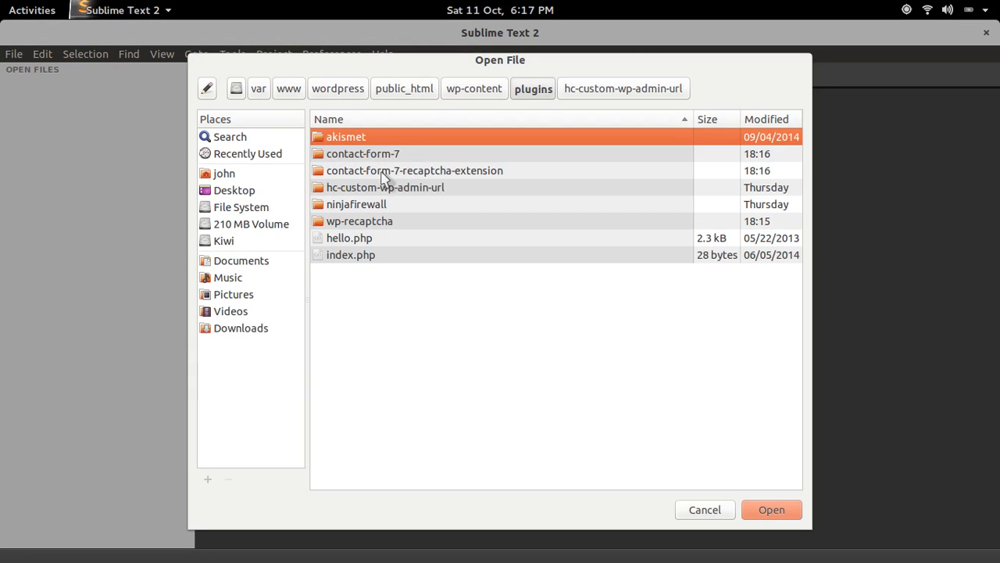
left_click(352, 175)
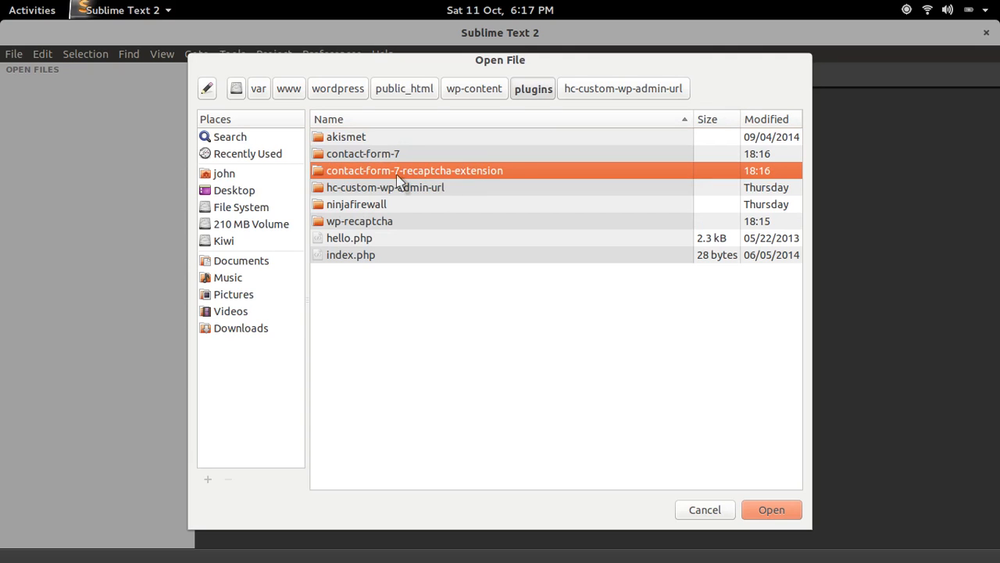
double_click(397, 174)
double_click(386, 154)
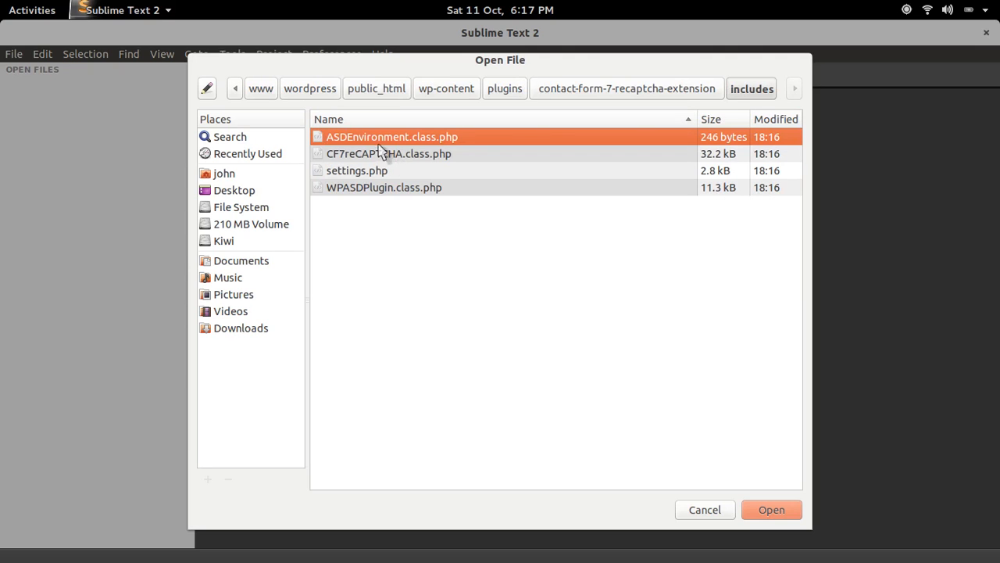
left_click(358, 157)
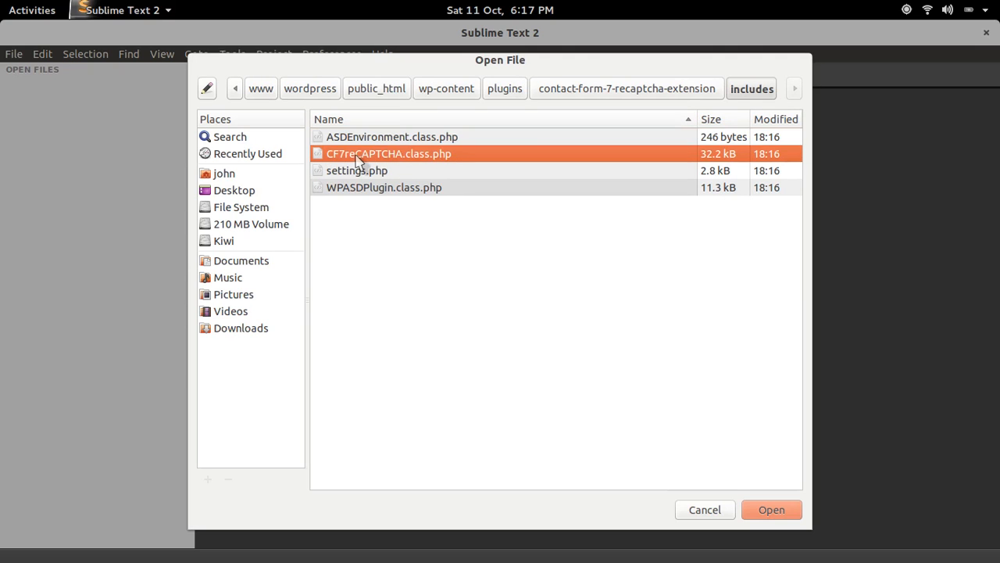
double_click(397, 157)
Find 'function tag_pane', delete the & before $contact_form on line 773, save and close.
key("ctrl+f")
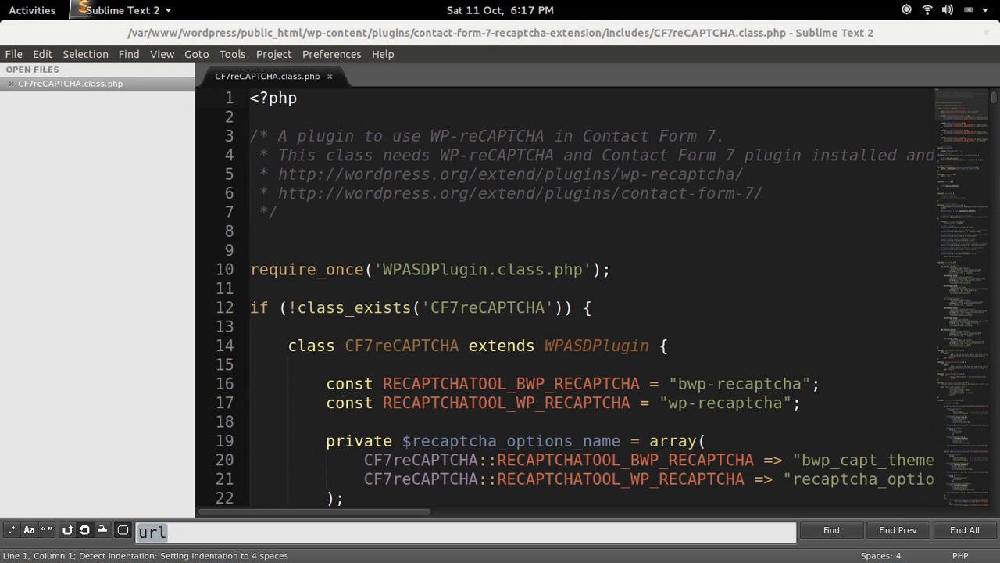
left_click(353, 531)
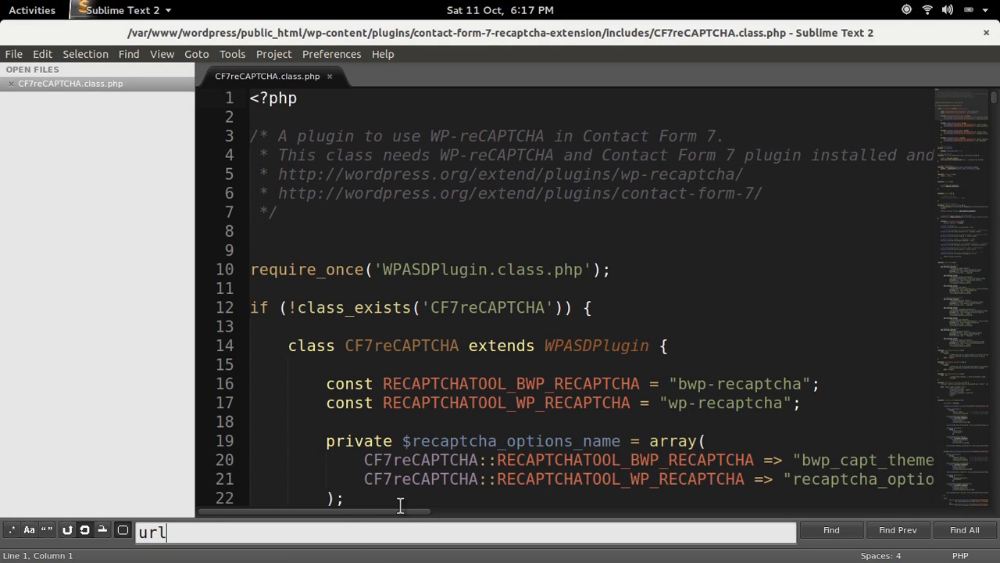
key("BackSpace")
key("BackSpace")
key("BackSpace")
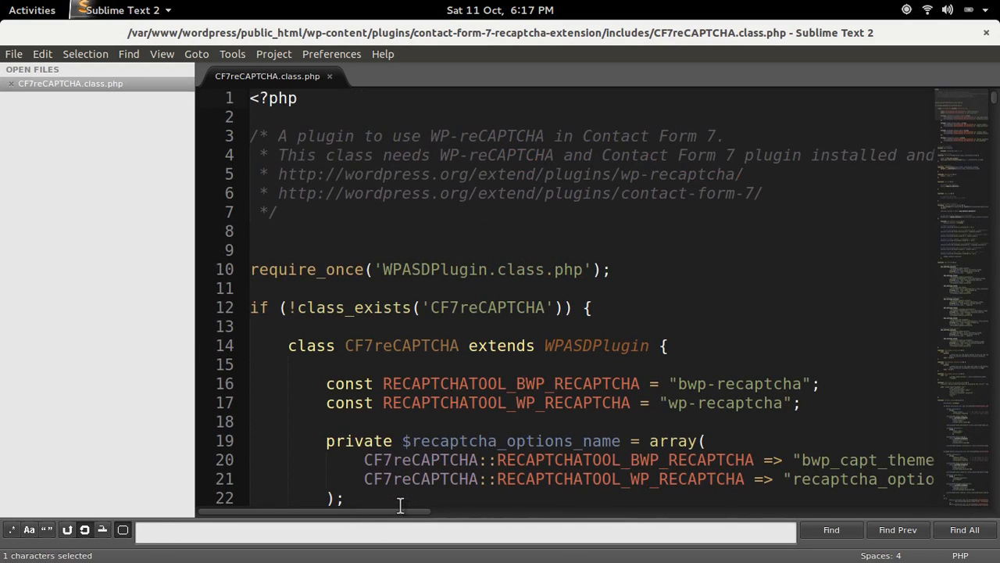
type("function ")
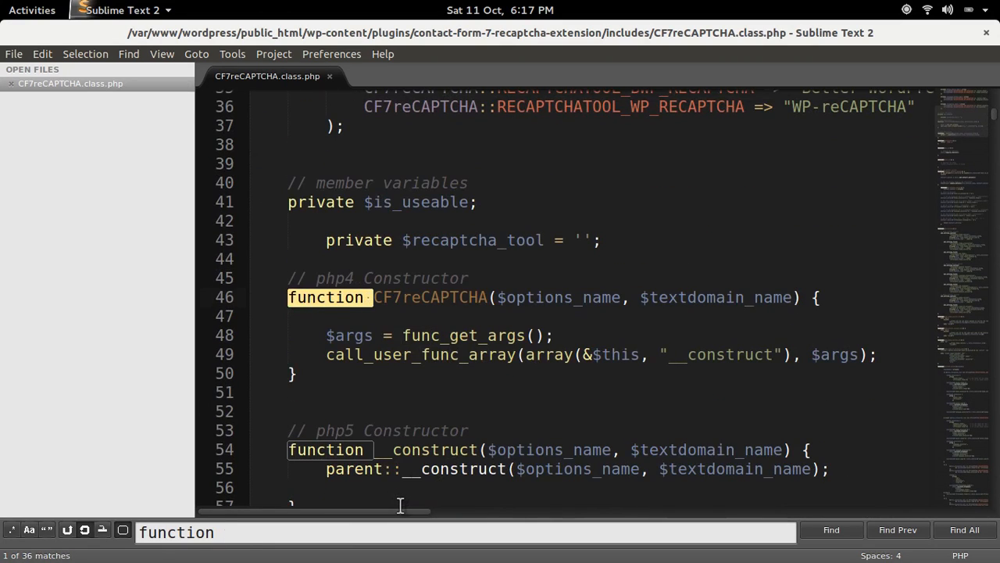
type("tag_pa")
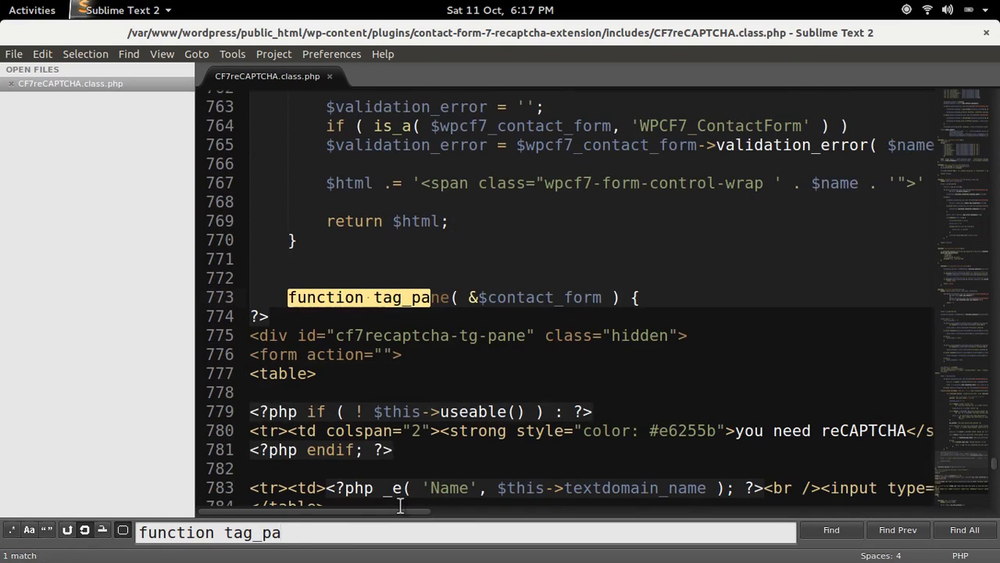
type("ne")
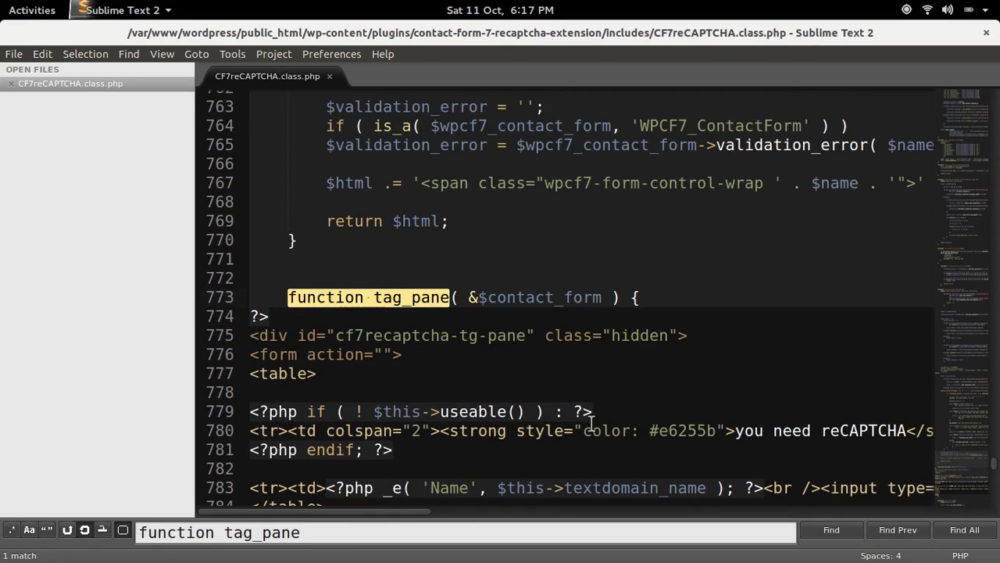
left_click(478, 297)
key("BackSpace")
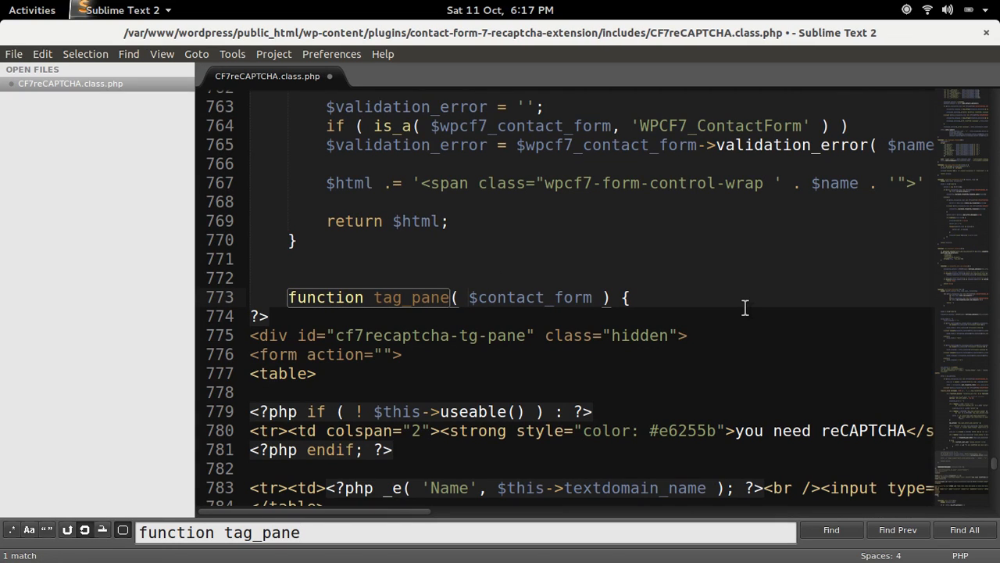
key("ctrl+s")
left_click(987, 32)
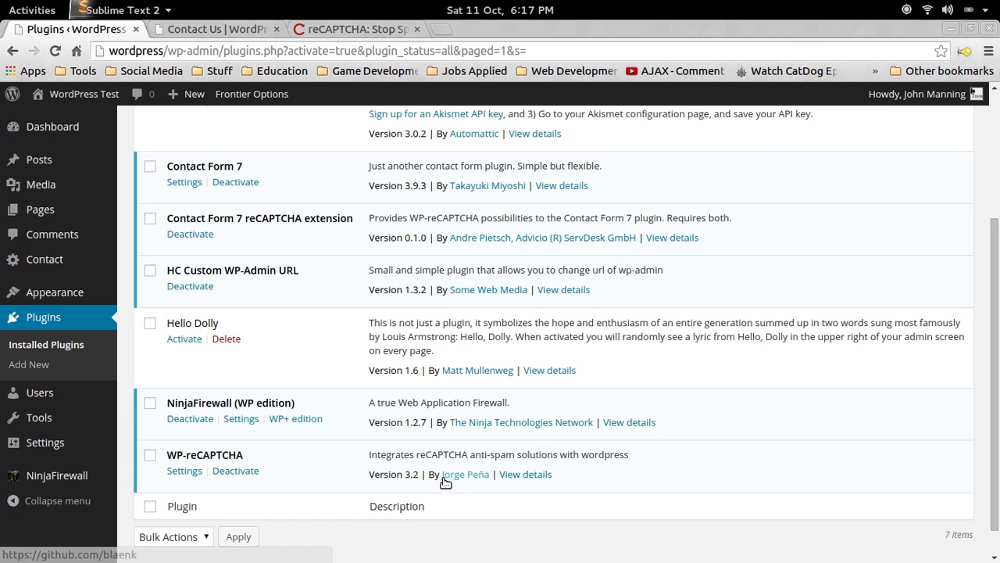
Reload Plugins, go through Contact > Add New to Contact Forms, and open Contact form 1.
key("F5")
scroll(361, 319, "up", 5)
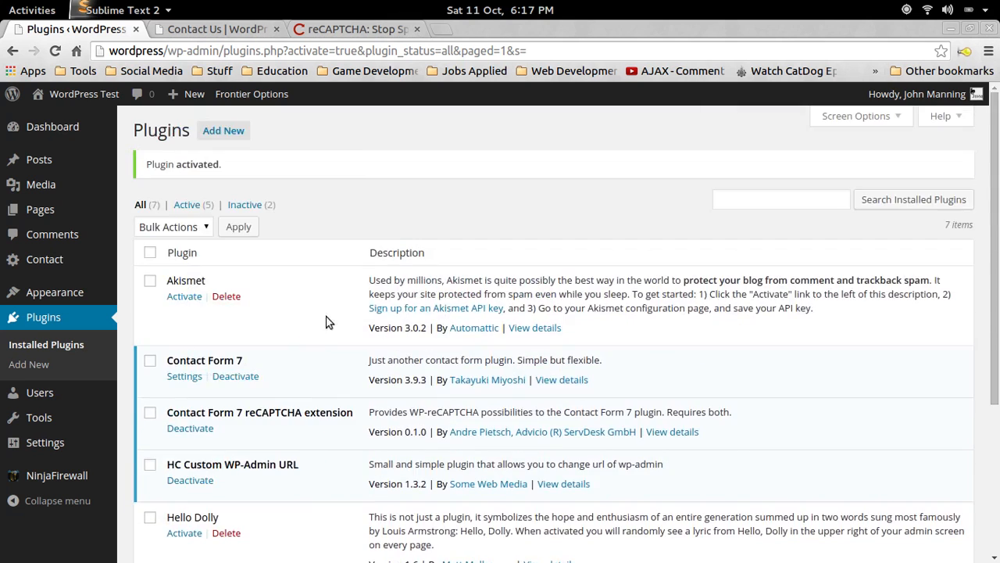
scroll(318, 321, "down", 2)
scroll(321, 305, "up", 2)
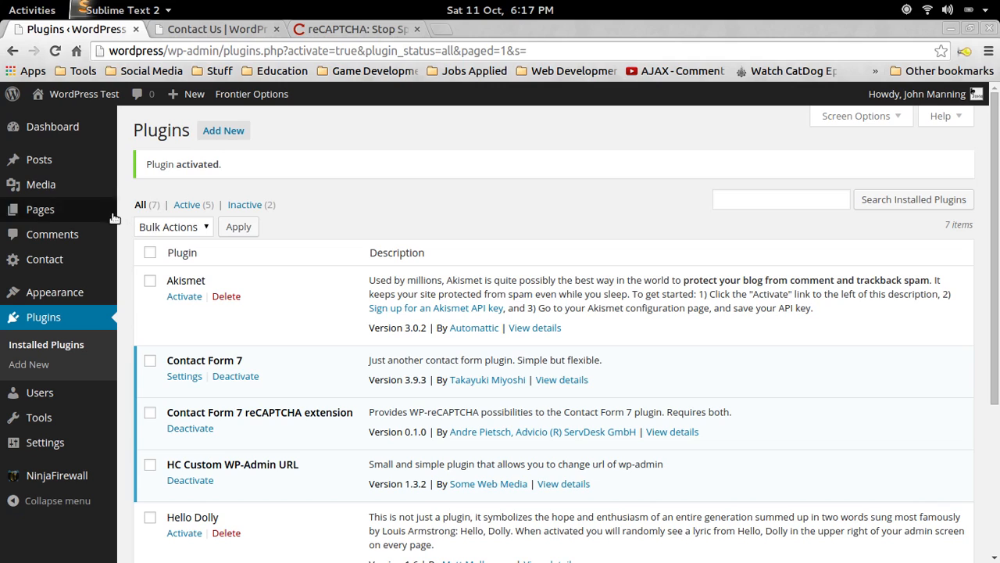
mouse_move(60, 260)
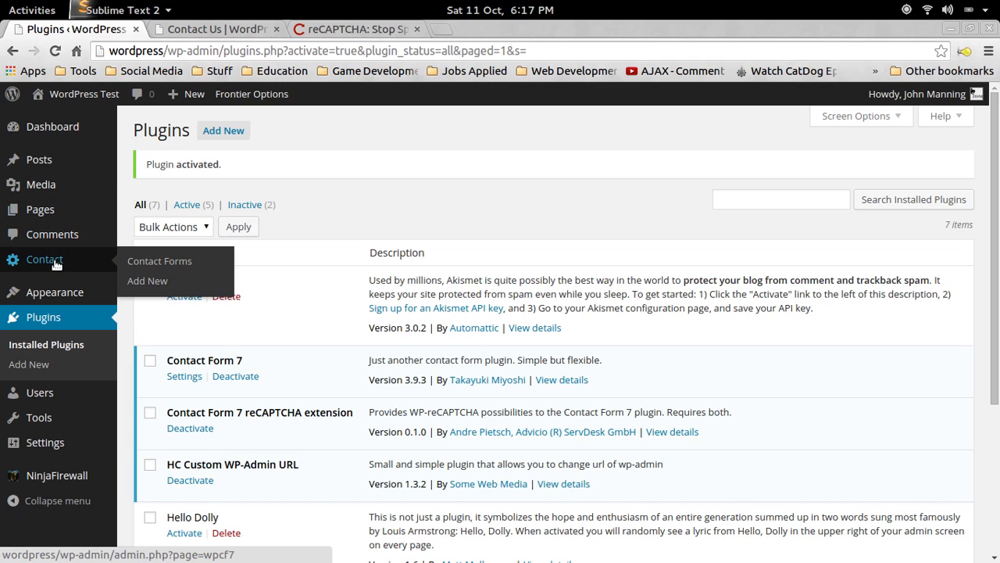
left_click(139, 282)
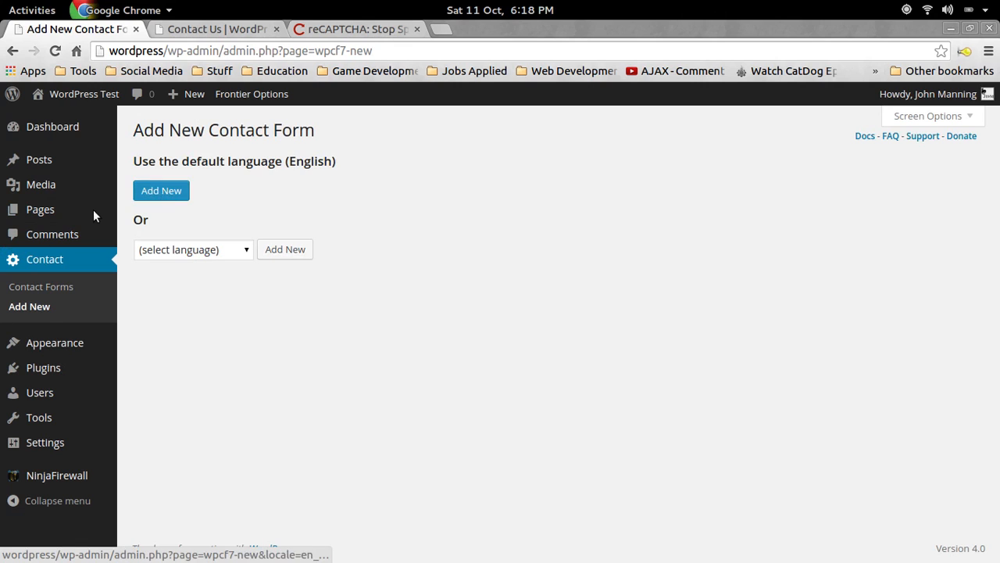
left_click(42, 285)
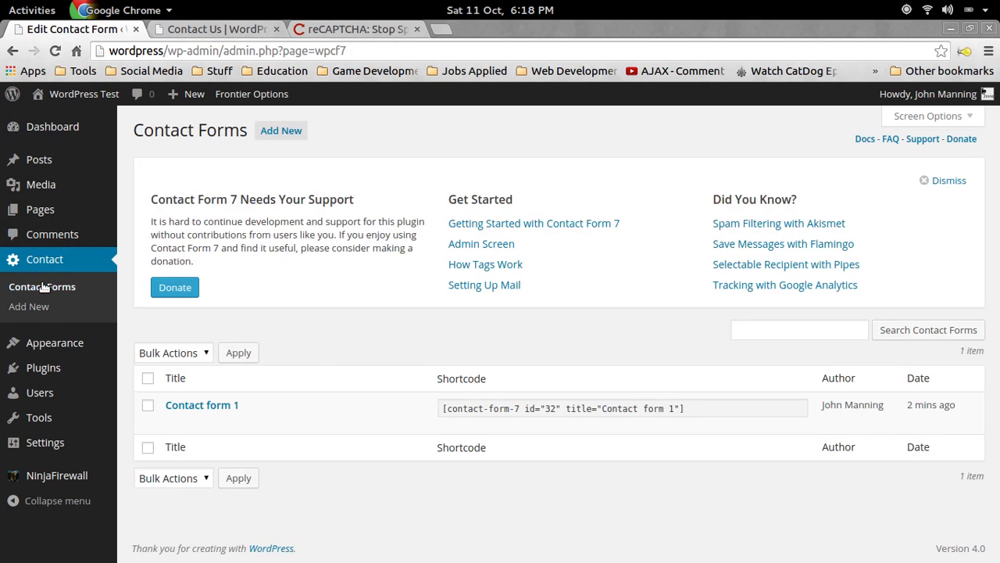
left_click(208, 407)
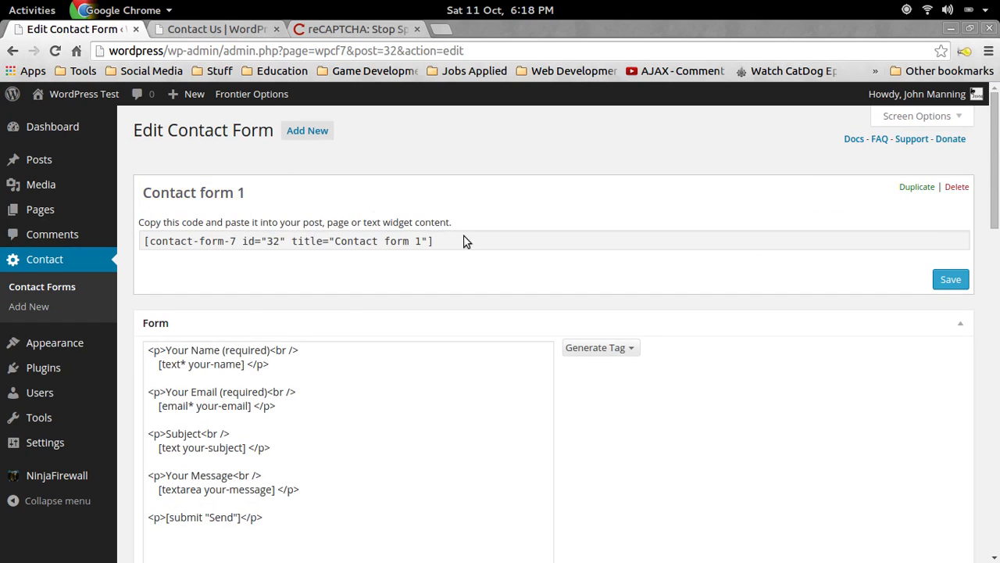
Generate a reCAPTCHA tag from the form's tag type list.
scroll(473, 261, "down", 1)
scroll(653, 278, "down", 1)
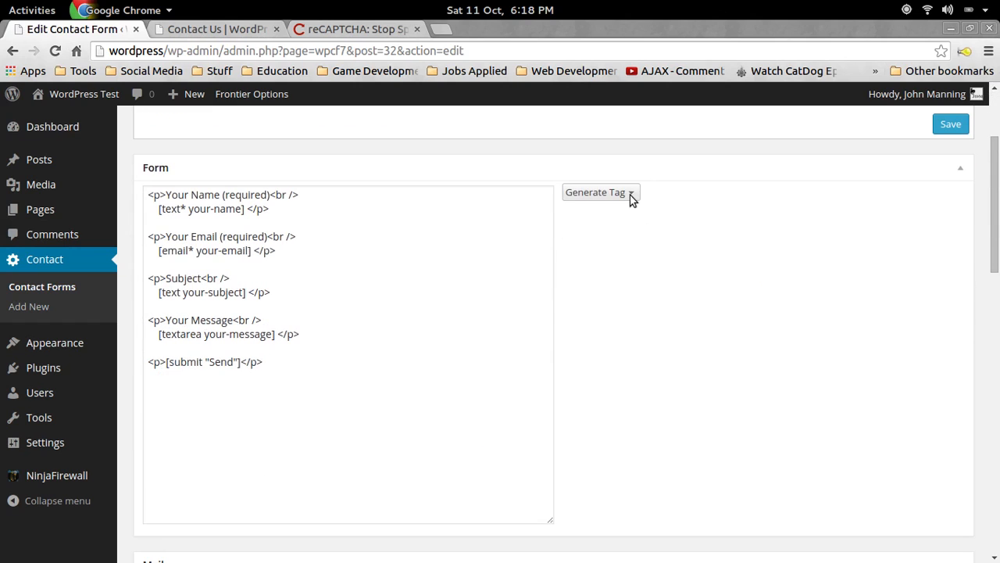
left_click(632, 193)
left_click(632, 450)
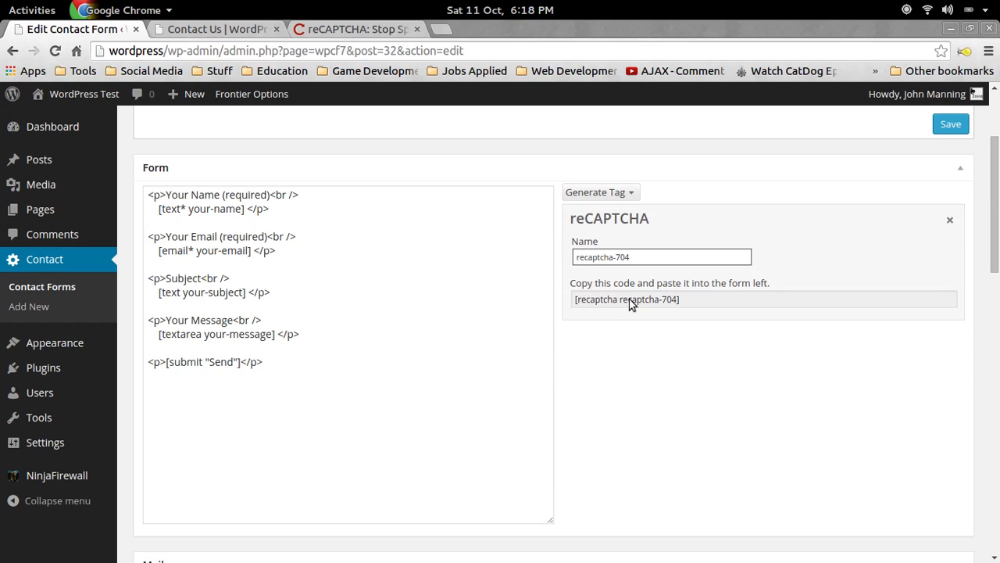
Move [recaptcha recaptcha-704] onto its own line above the Send button and save the form.
left_click(711, 302)
left_click_drag(711, 305, 577, 300)
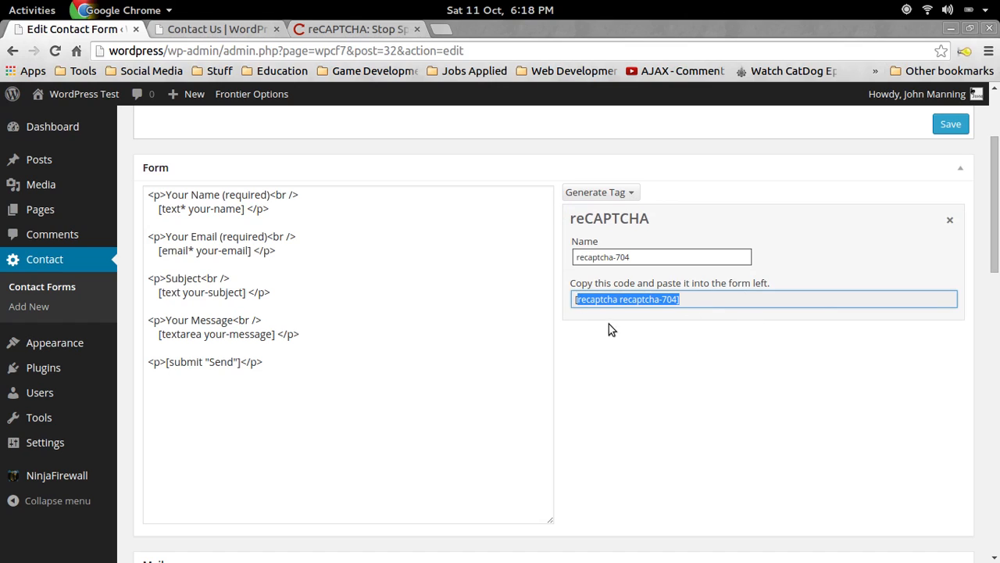
key("ctrl+a")
left_click_drag(608, 303, 261, 347)
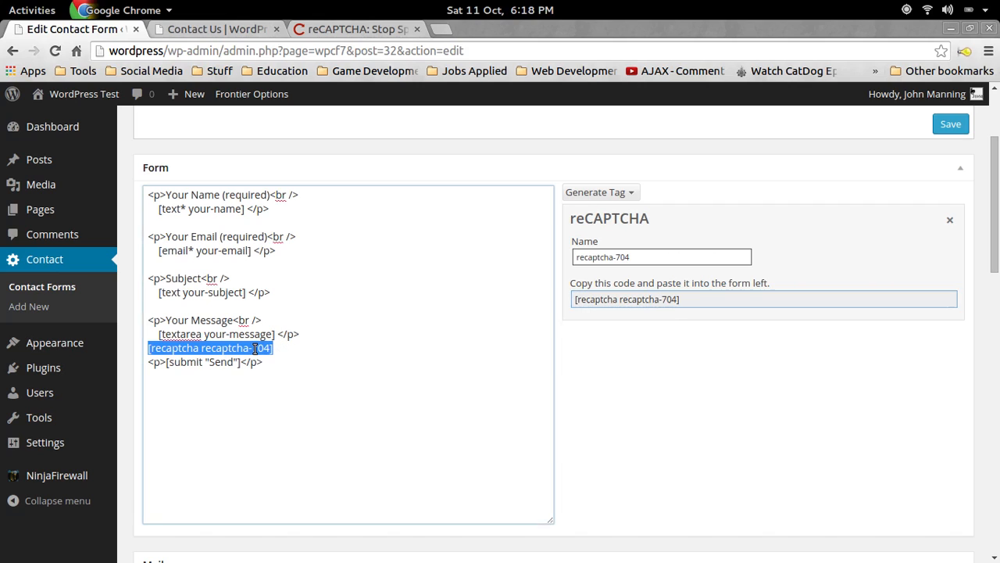
left_click(319, 332)
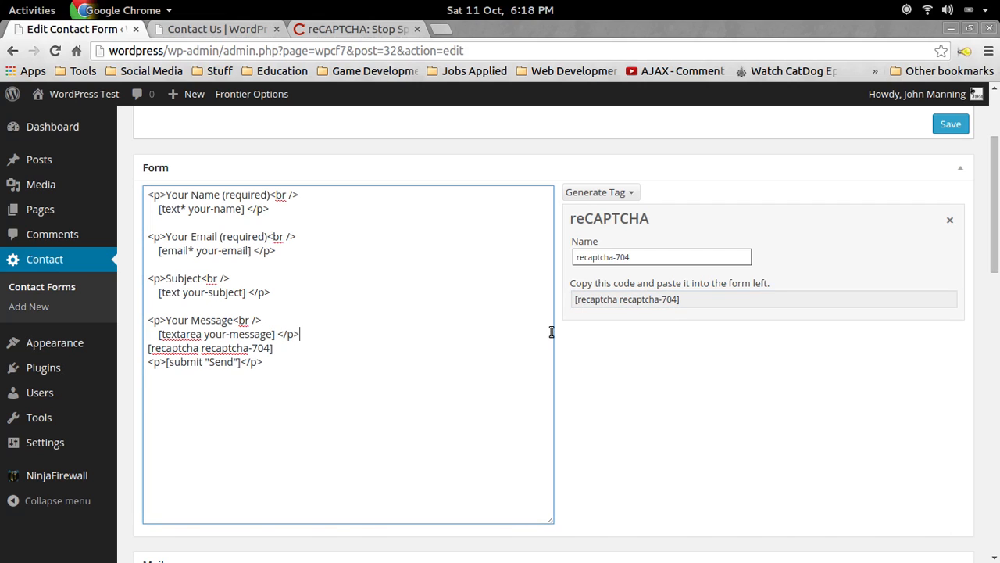
key("Return")
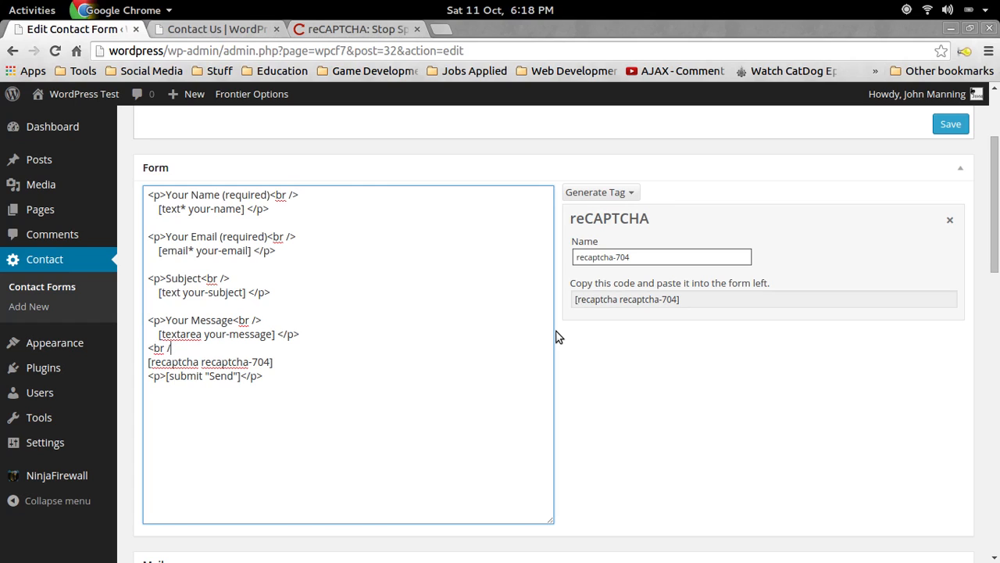
left_click(944, 124)
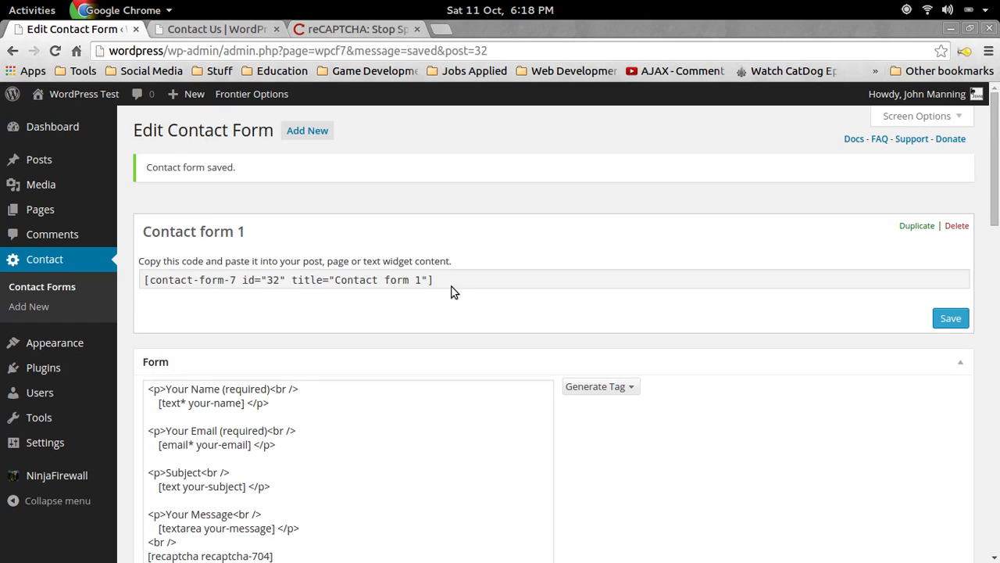
Copy Contact form 1's shortcode.
left_click(458, 280)
left_click_drag(505, 275, 133, 279)
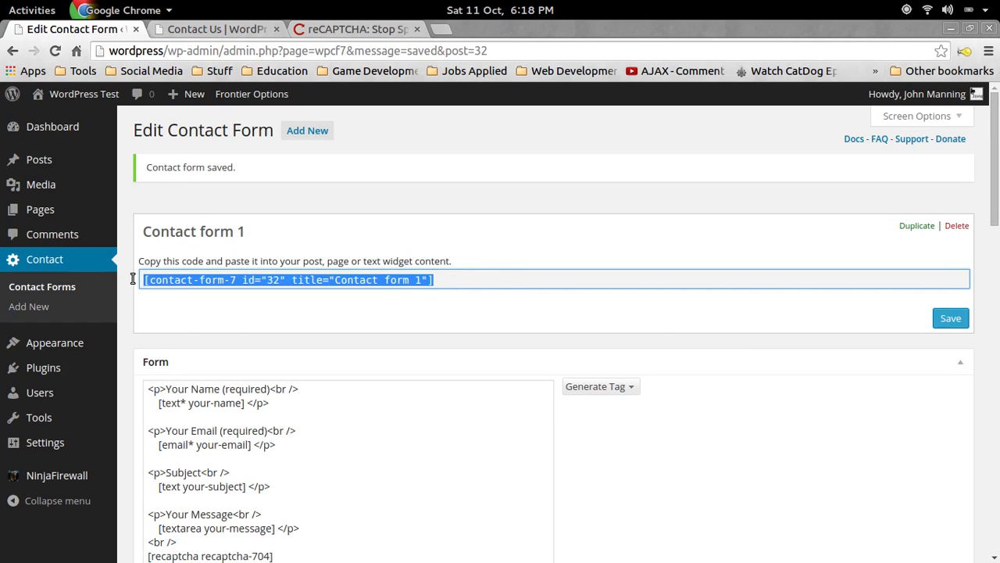
right_click(188, 286)
left_click(233, 332)
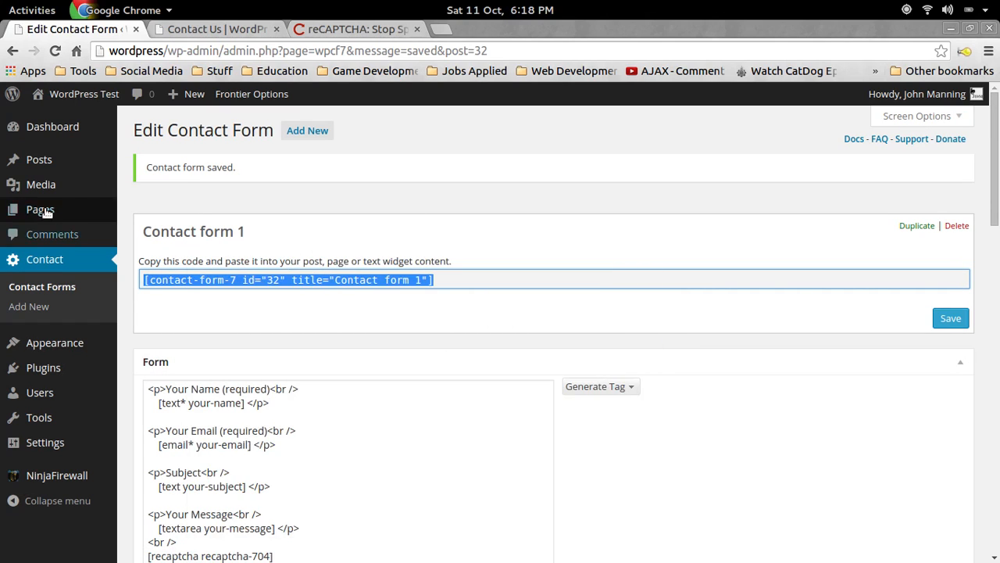
Paste the shortcode into the Contact Us page using the Text editor.
mouse_move(46, 213)
left_click(144, 211)
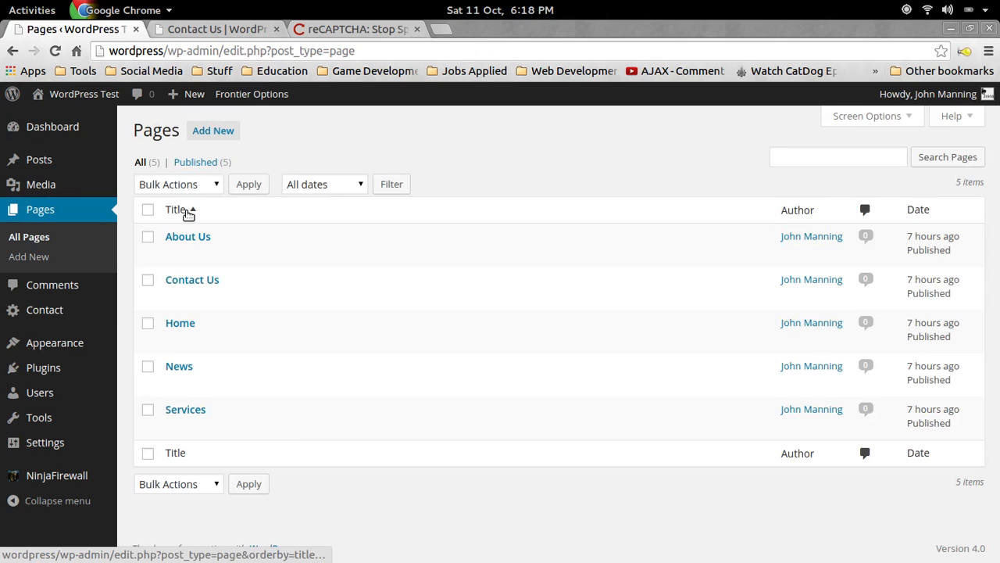
left_click(191, 285)
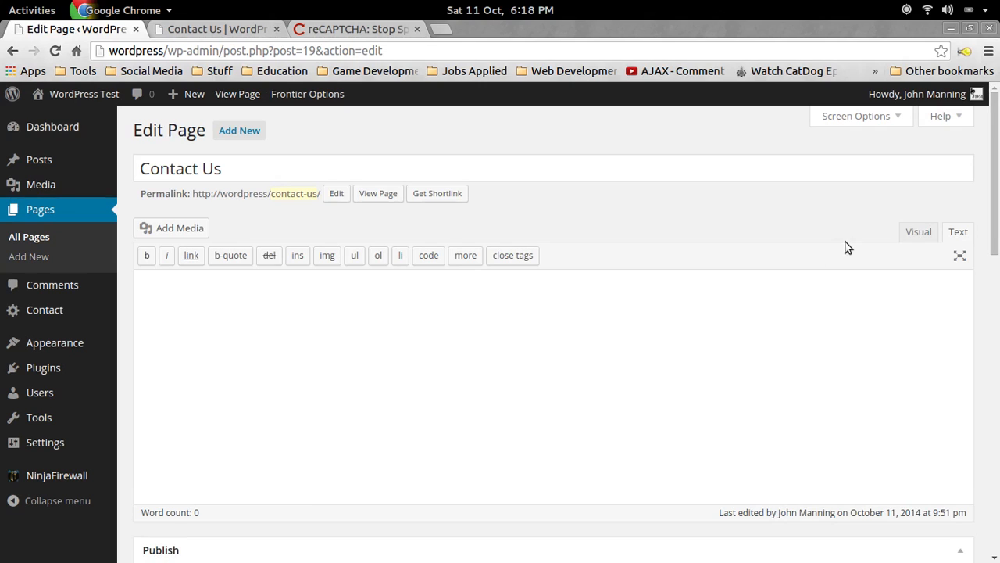
left_click(920, 234)
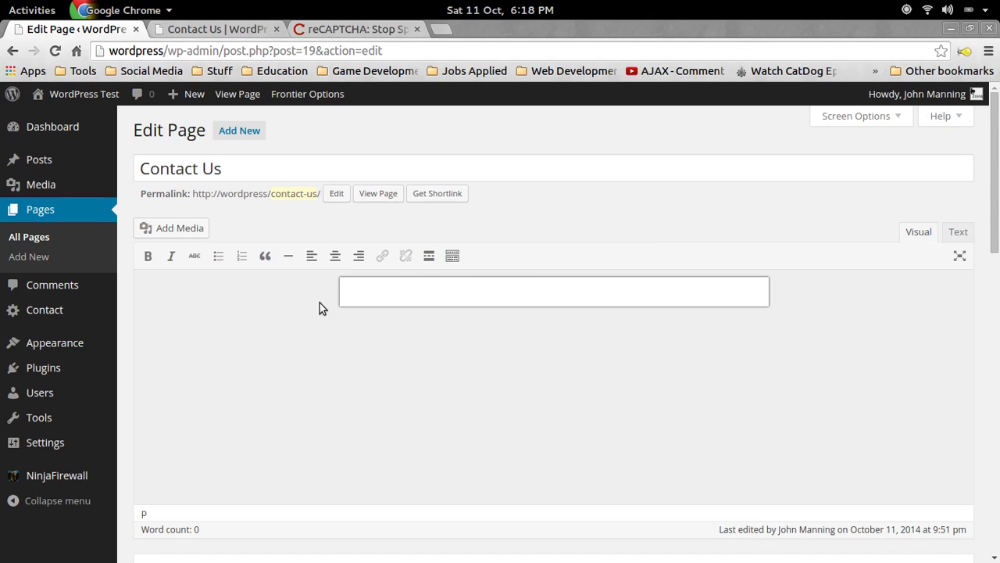
left_click(958, 233)
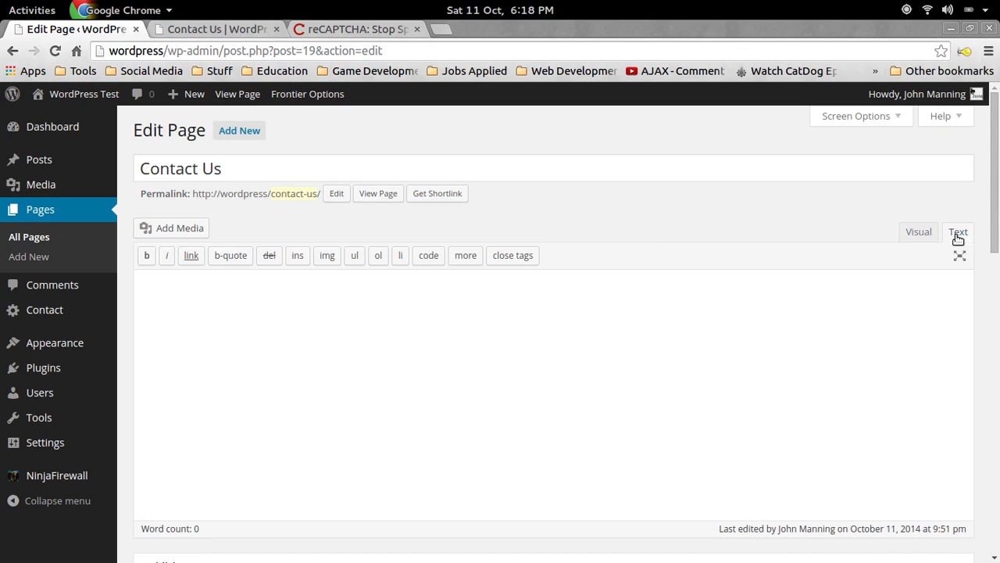
left_click(917, 231)
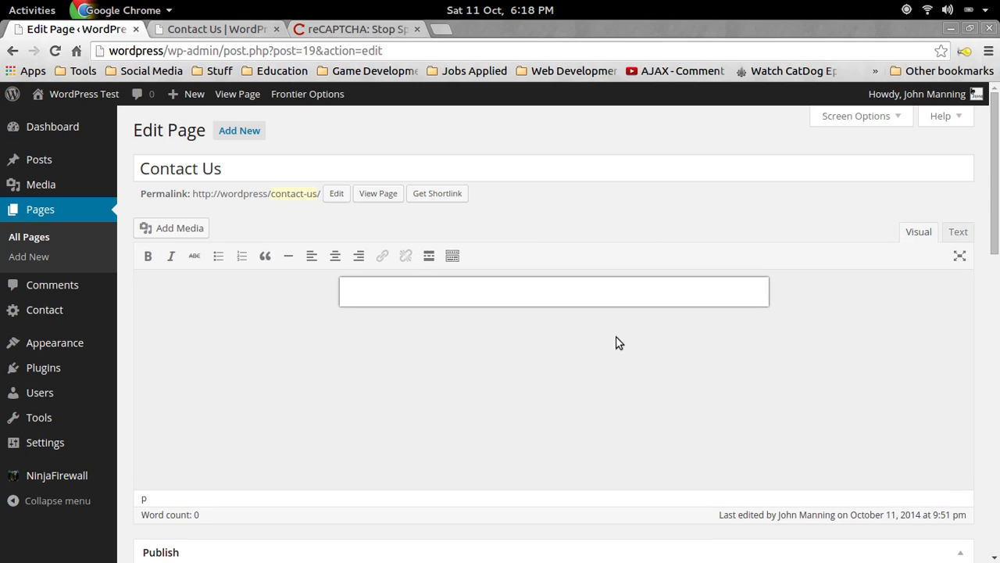
left_click(958, 232)
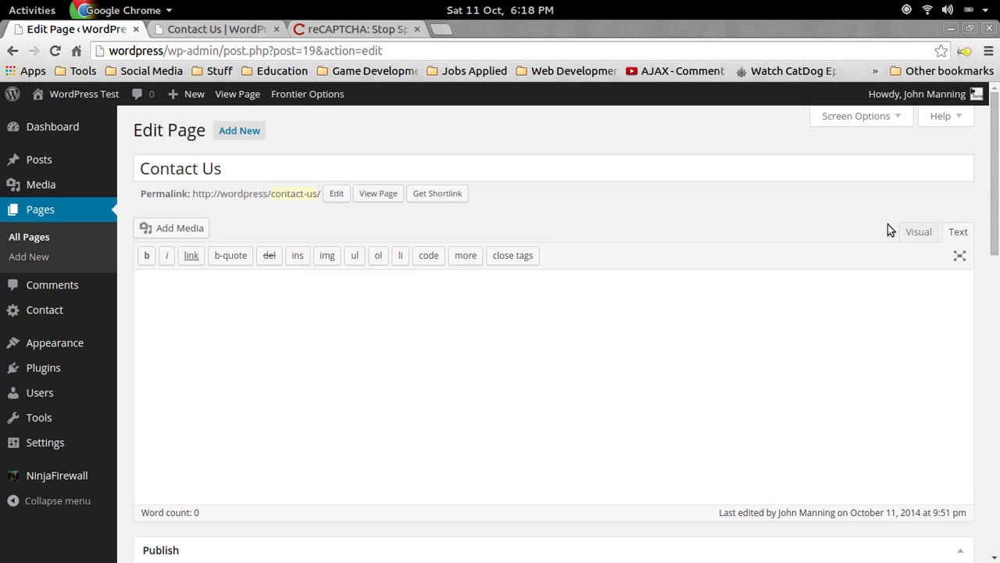
key("ctrl+v")
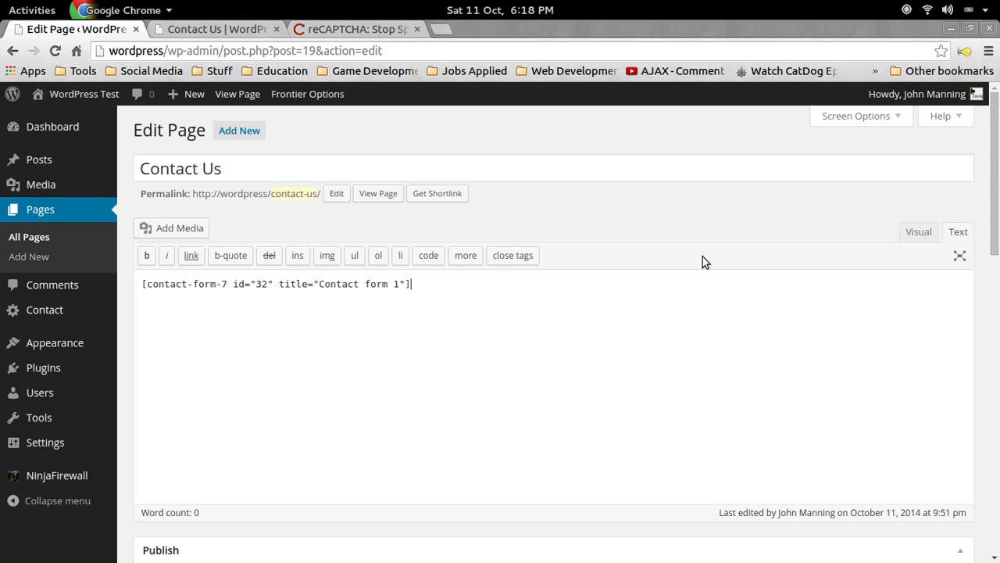
Update the Contact Us page and reload the live page to show the form.
scroll(573, 133, "down", 2)
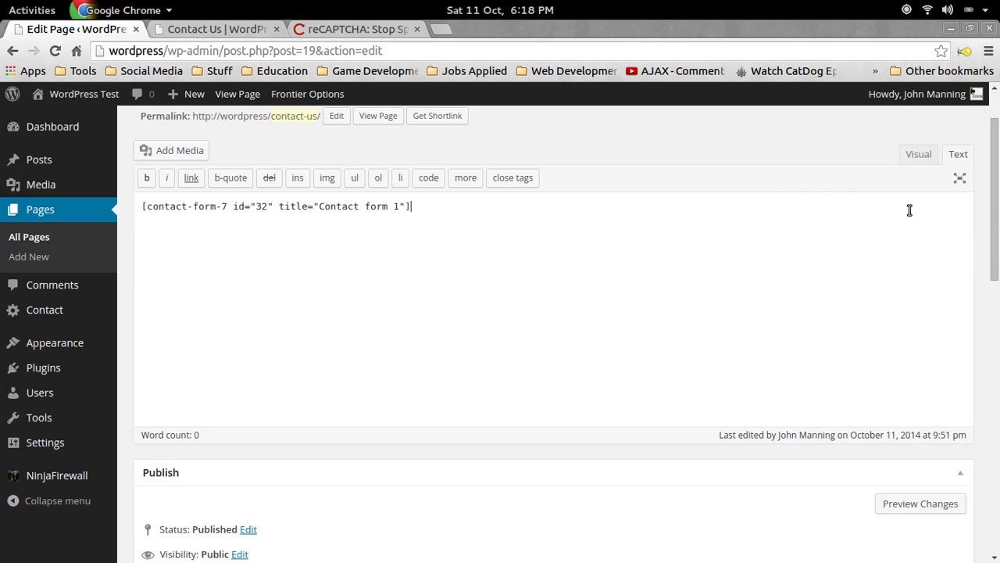
scroll(544, 268, "down", 6)
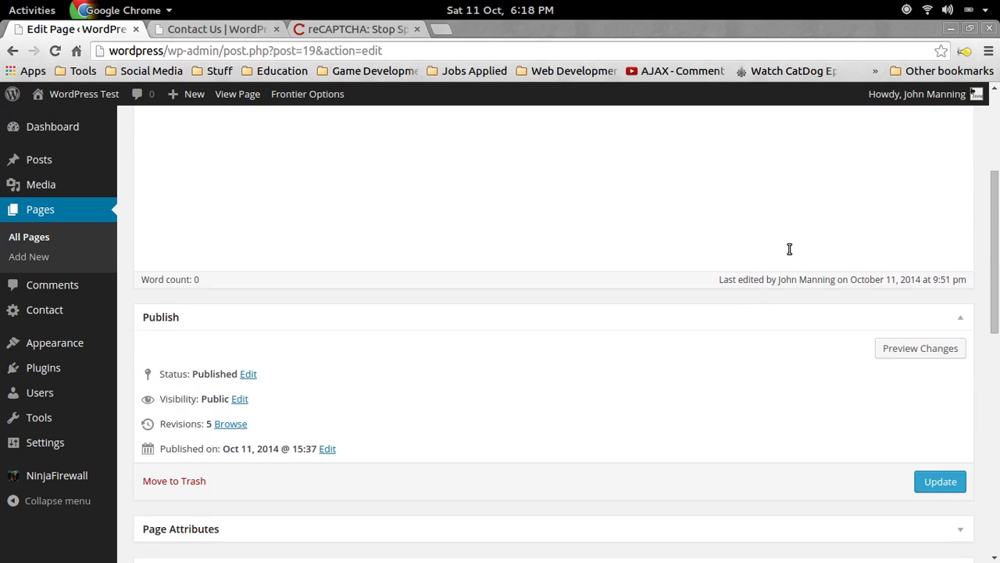
left_click(941, 404)
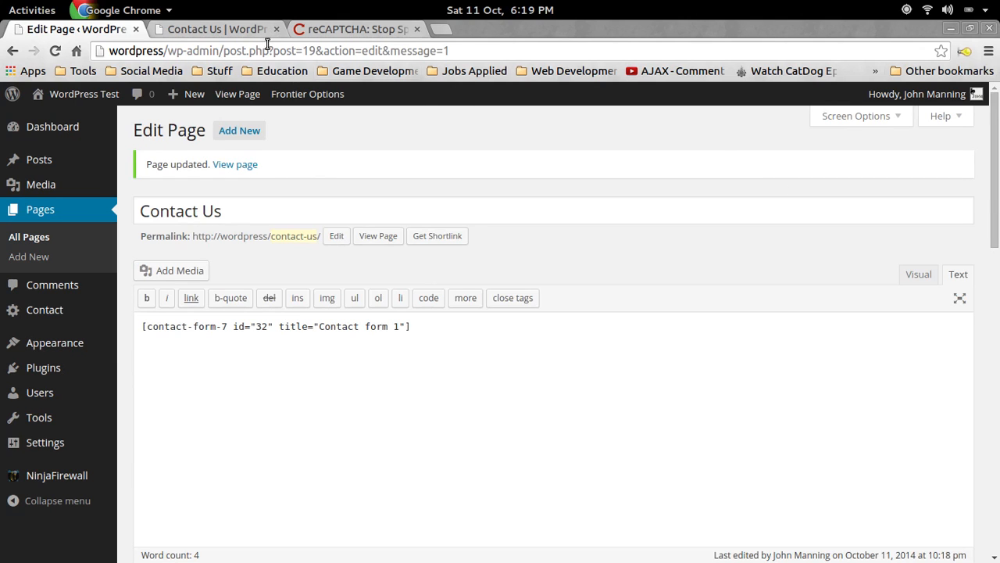
left_click(201, 28)
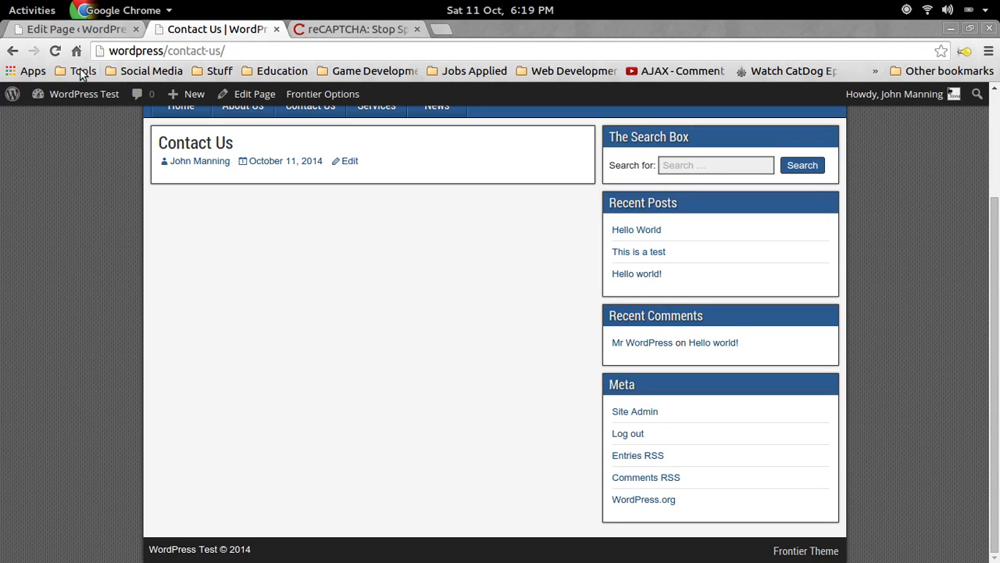
left_click(56, 51)
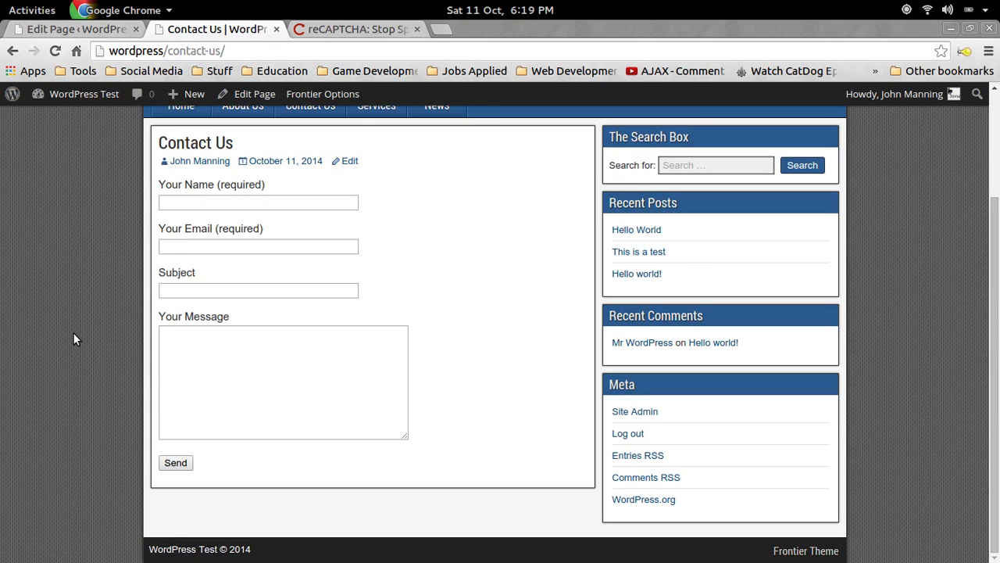
scroll(78, 327, "up", 2)
scroll(69, 417, "down", 2)
left_click(990, 51)
Clear Chrome's cookies, cached images and hosted app data, keeping history and content licenses.
left_click(754, 315)
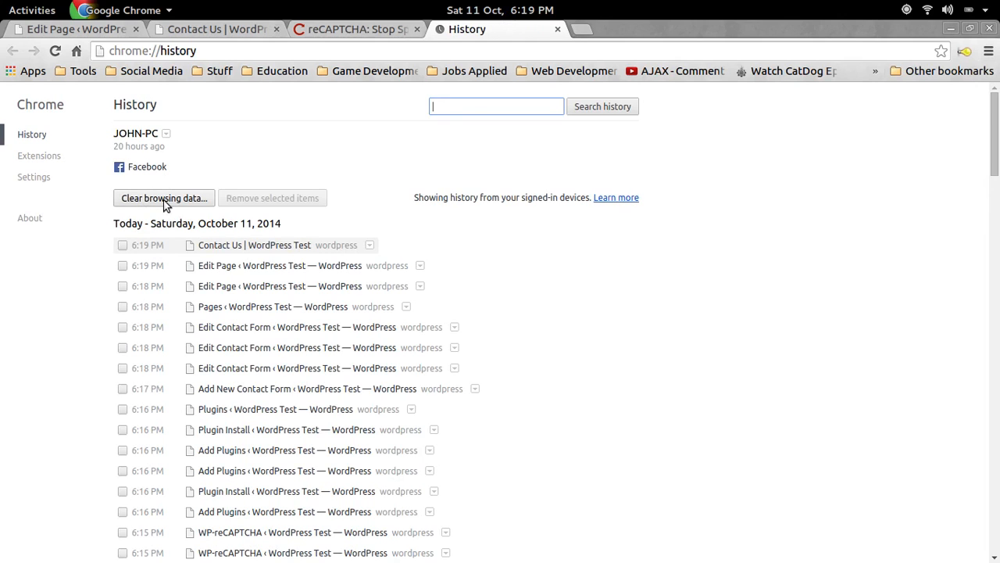
left_click(164, 199)
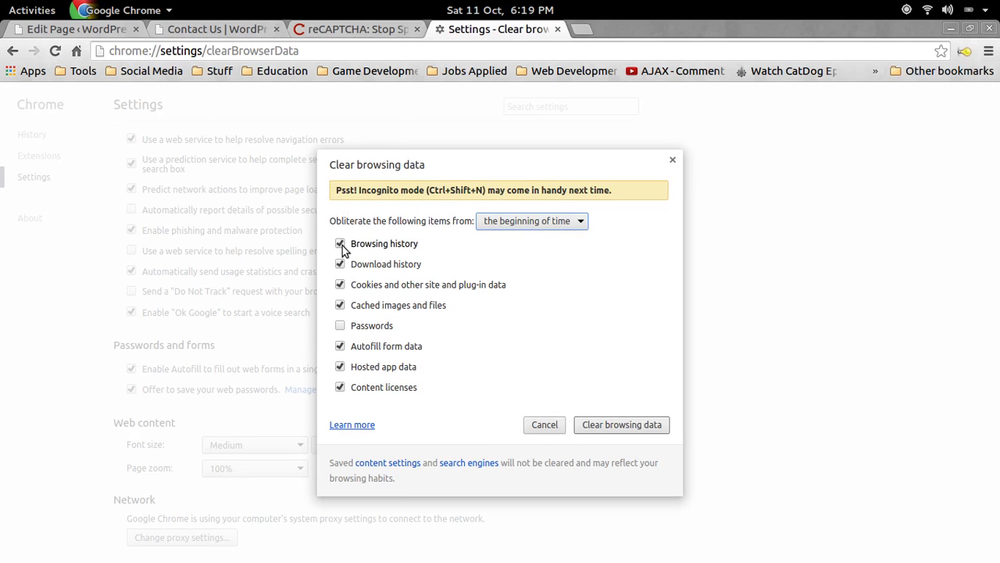
left_click(340, 245)
left_click(340, 285)
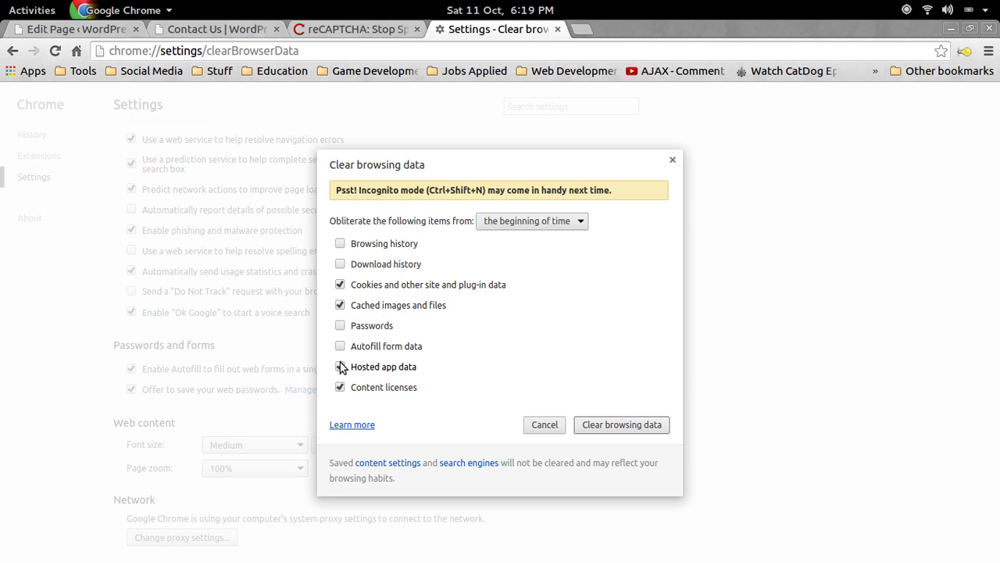
left_click(340, 387)
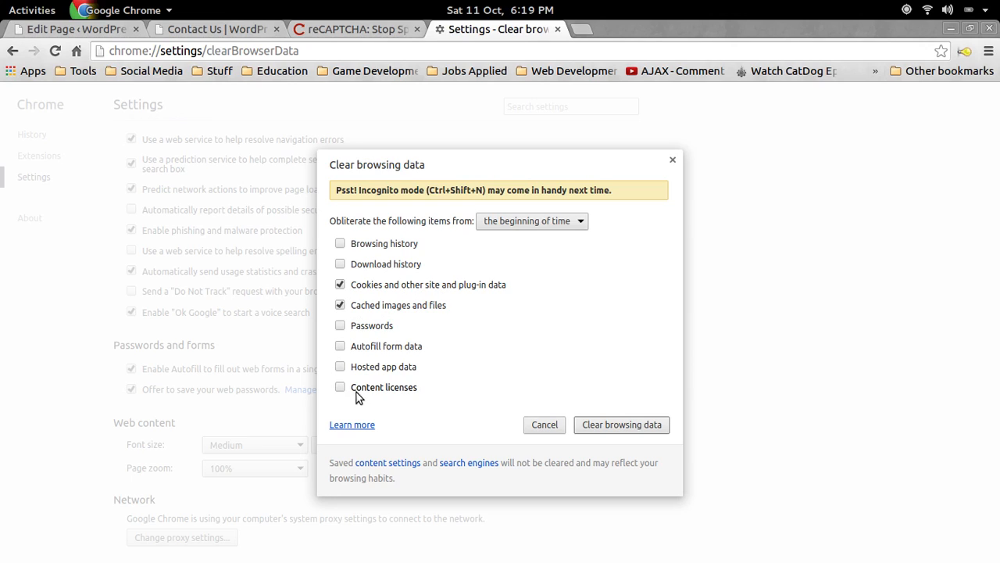
left_click(619, 426)
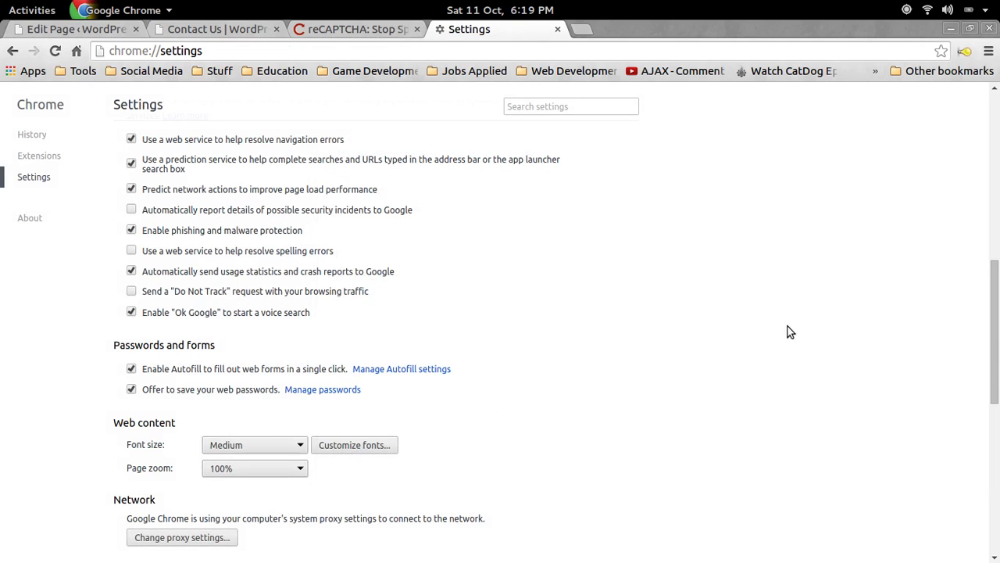
left_click(250, 29)
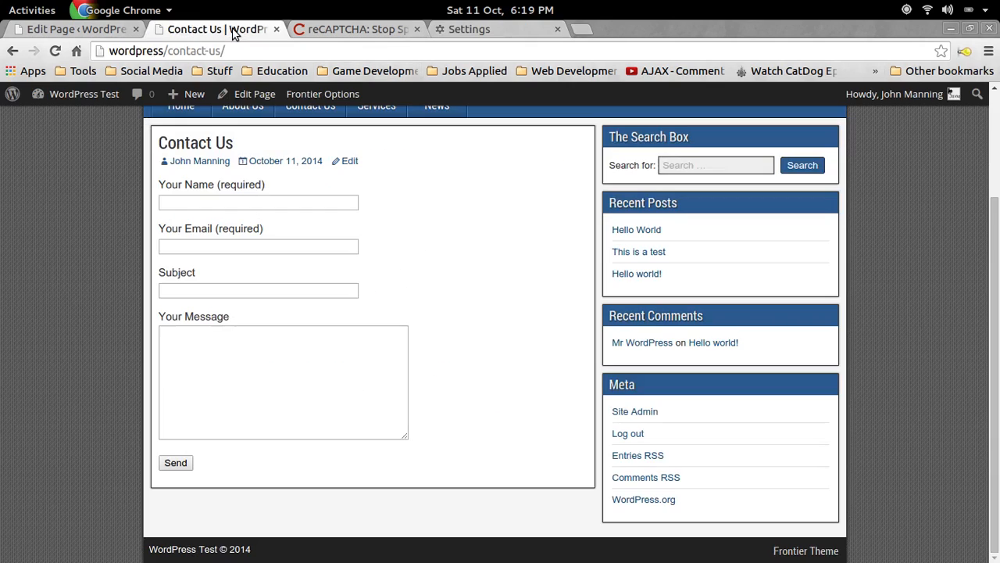
Reload the Contact Us page so the form shows the reCAPTCHA.
left_click(55, 50)
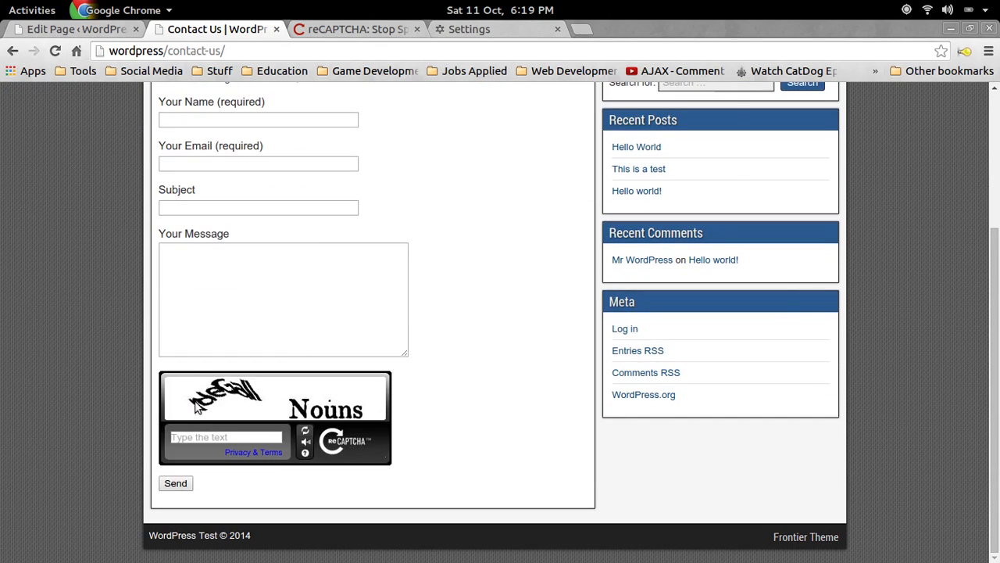
scroll(214, 438, "up", 3)
scroll(214, 438, "down", 3)
scroll(214, 438, "up", 4)
scroll(283, 431, "up", 2)
scroll(162, 384, "down", 5)
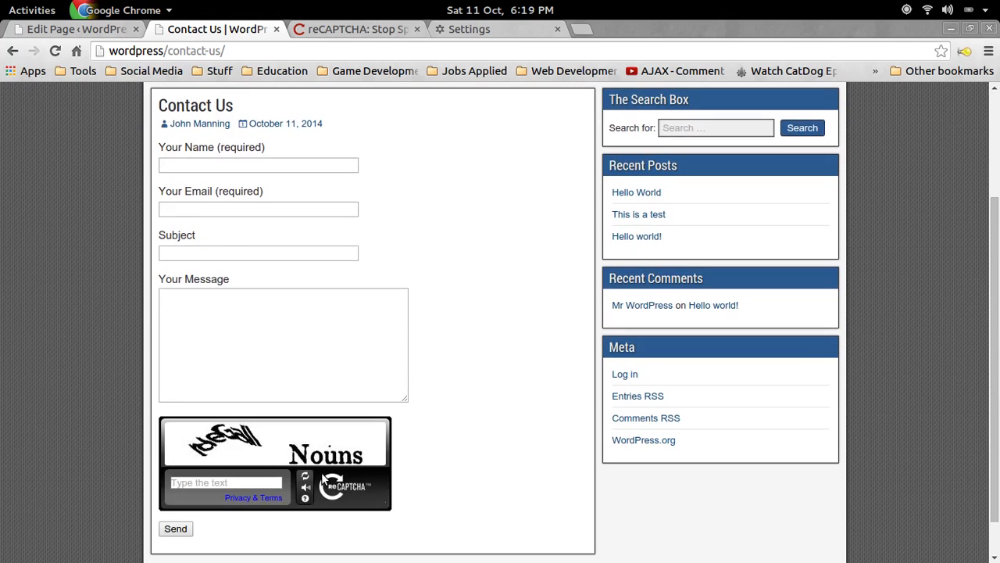
left_click(203, 437)
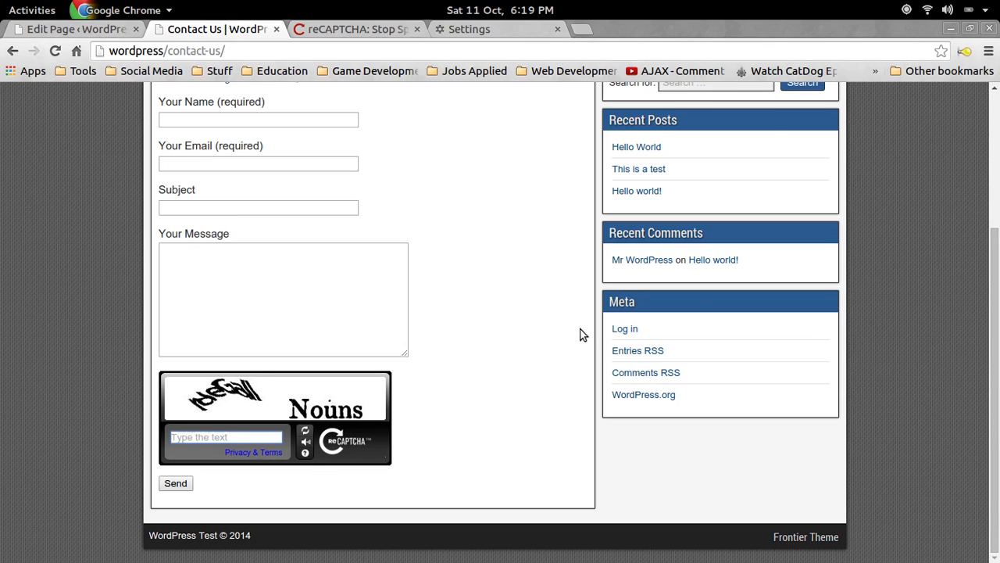
scroll(580, 335, "up", 1)
scroll(212, 165, "up", 1)
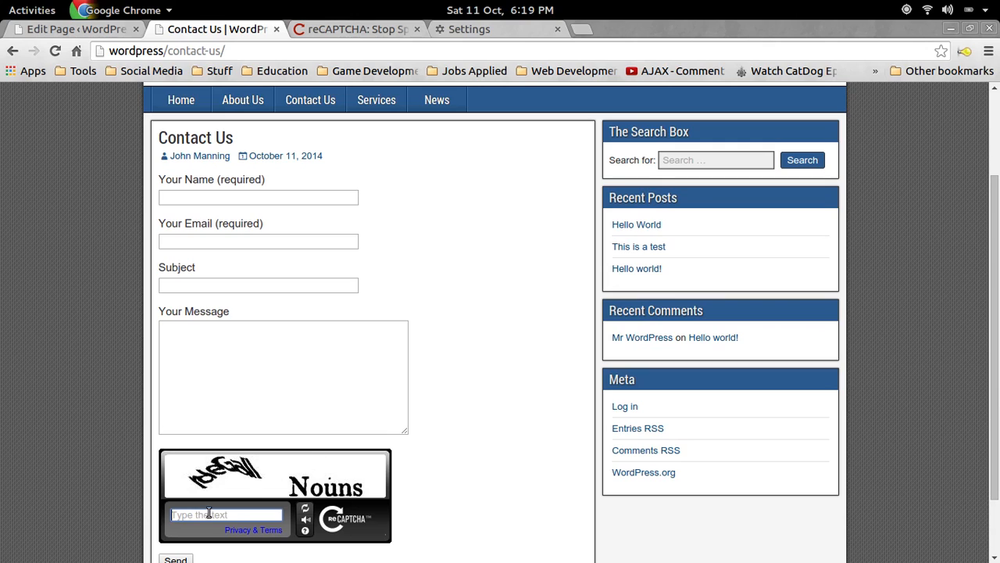
Switch the reCAPTCHA to audio and back, then request two new challenges.
left_click(306, 519)
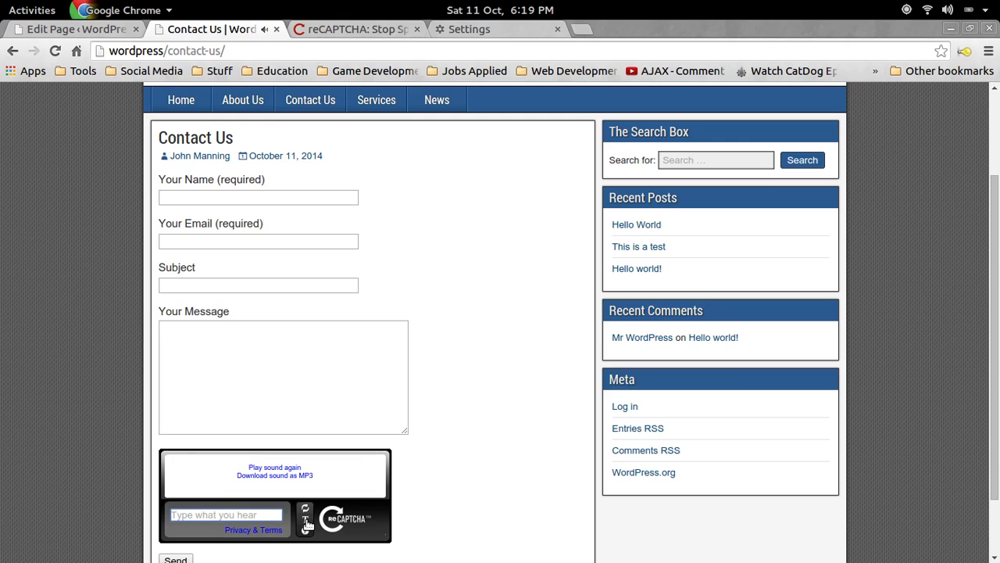
left_click(305, 522)
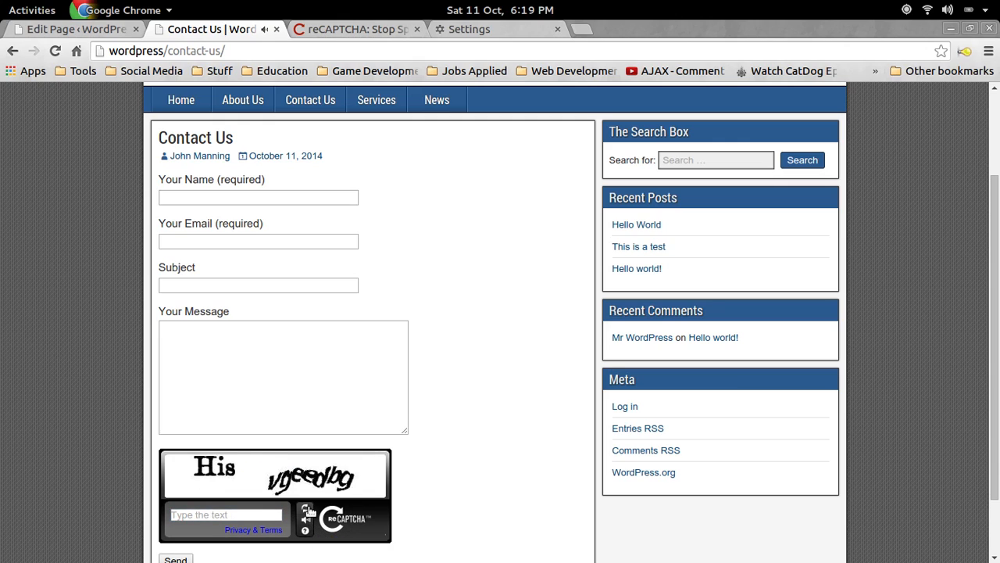
left_click(308, 510)
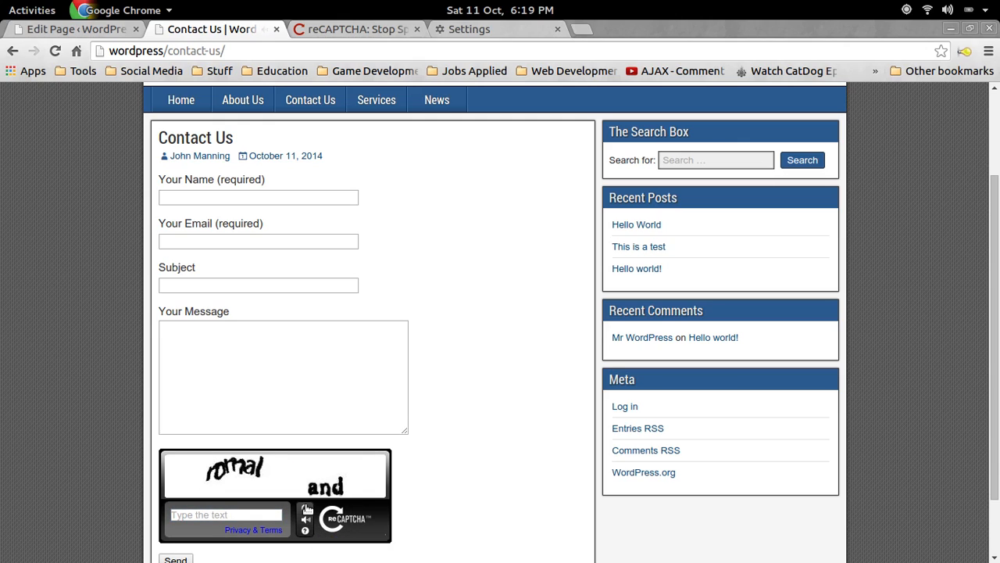
left_click(307, 509)
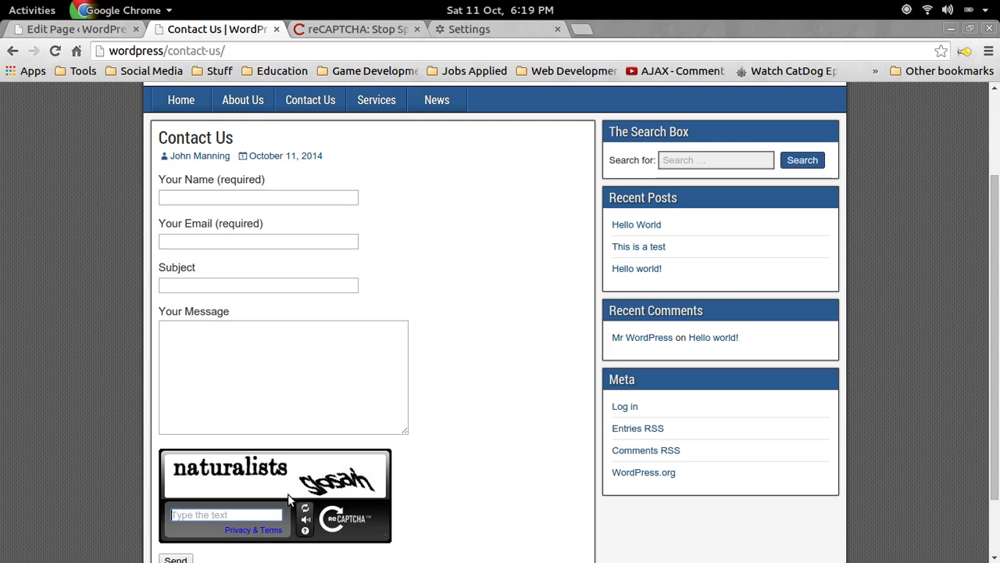
left_click(393, 350)
left_click(490, 289)
Close the page editor's preview and load wordpress/ in the address bar.
left_click(106, 31)
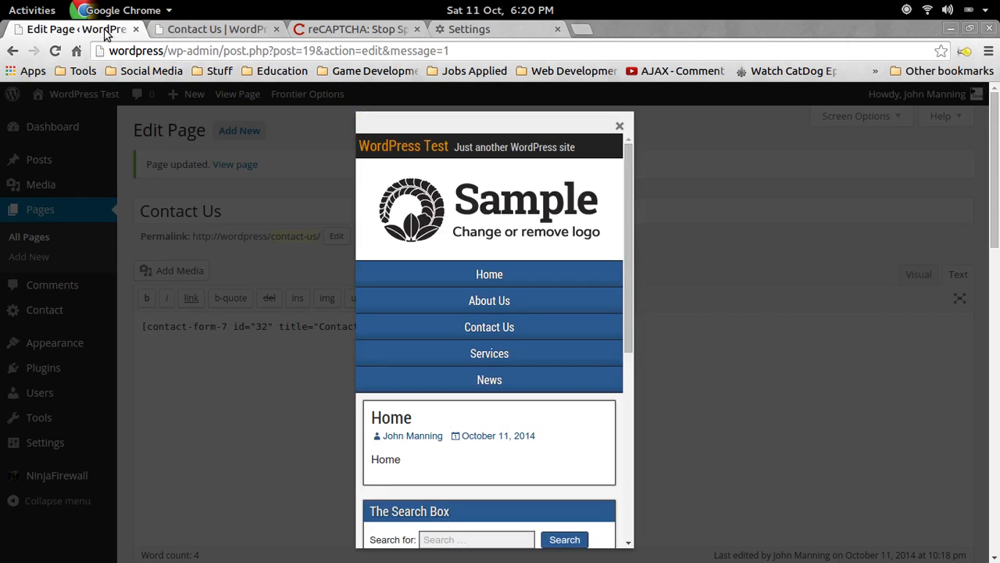
left_click(621, 126)
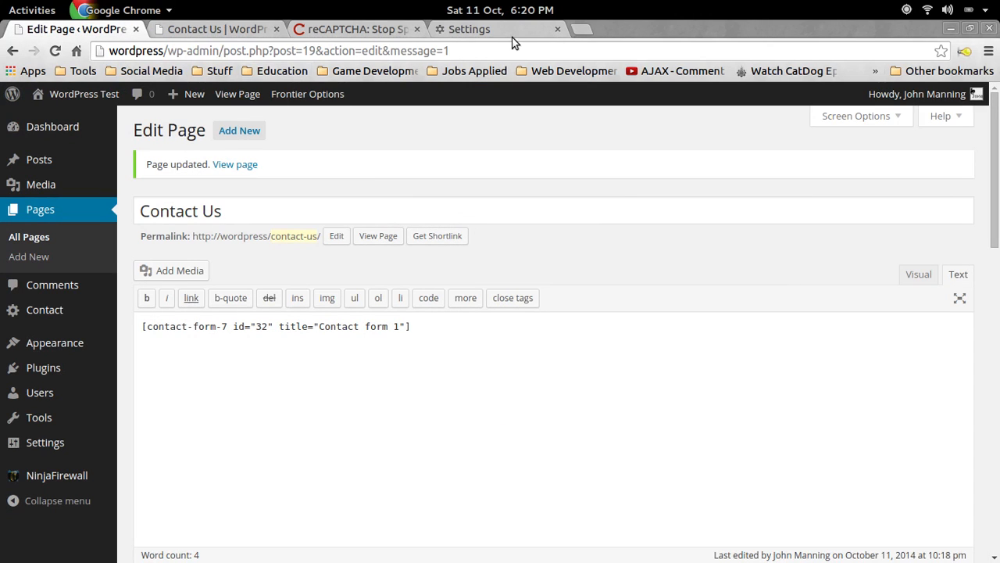
left_click(519, 50)
type("wordpress/")
key("Return")
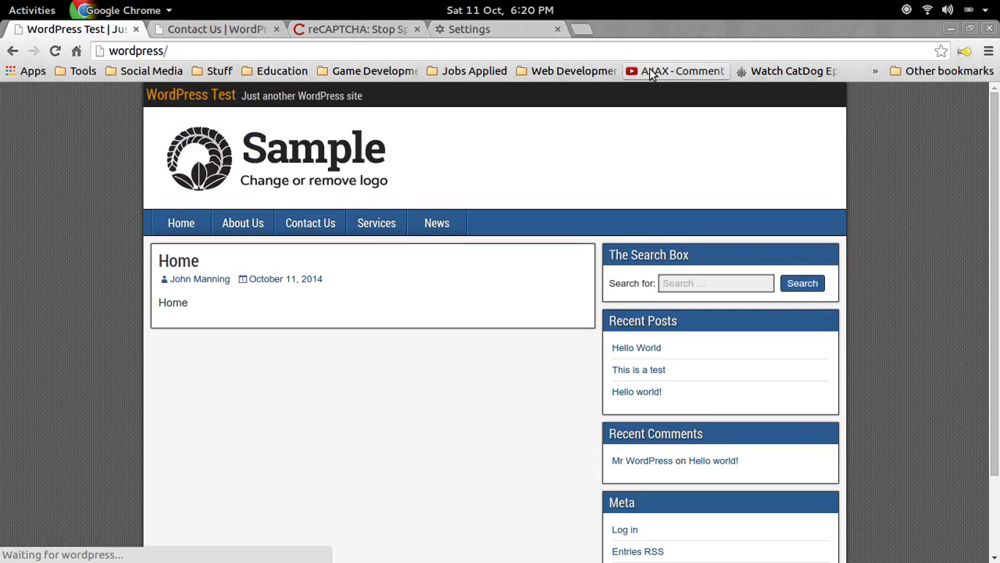
left_click(231, 49)
left_click(337, 48)
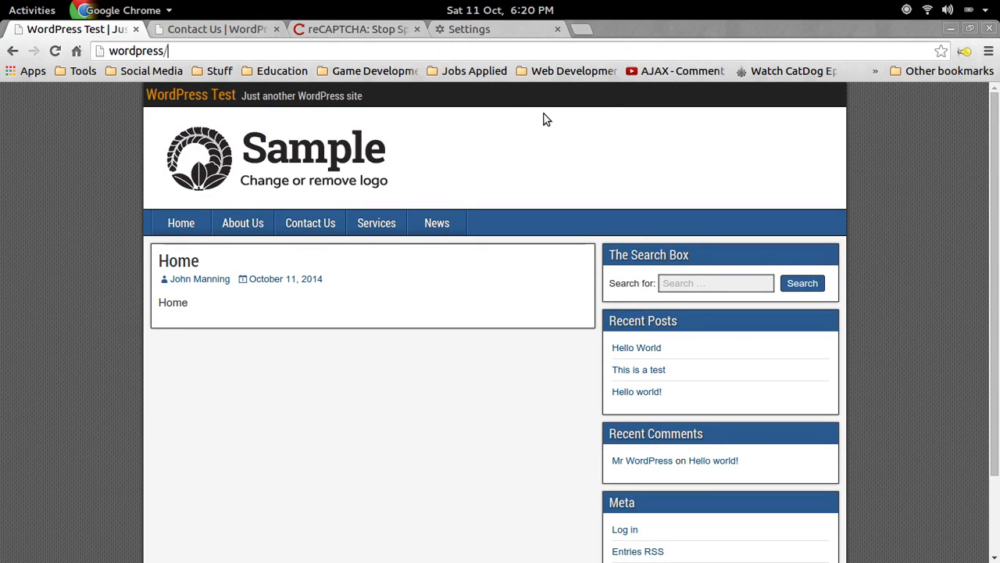
Open the wordpress/the-board login page and launch KeePass2 with sudo from a terminal.
type("the")
key("Return")
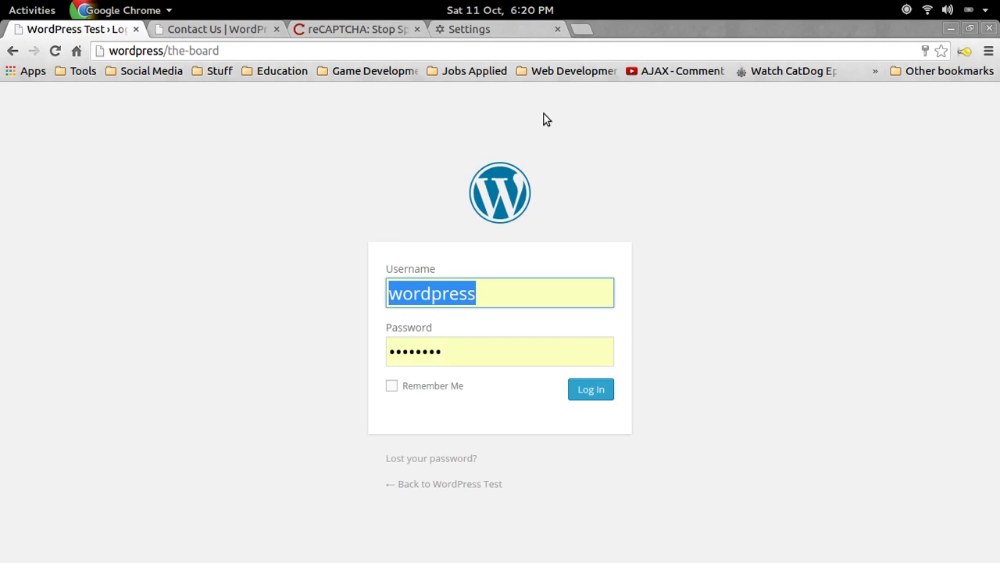
key("ctrl+alt+t")
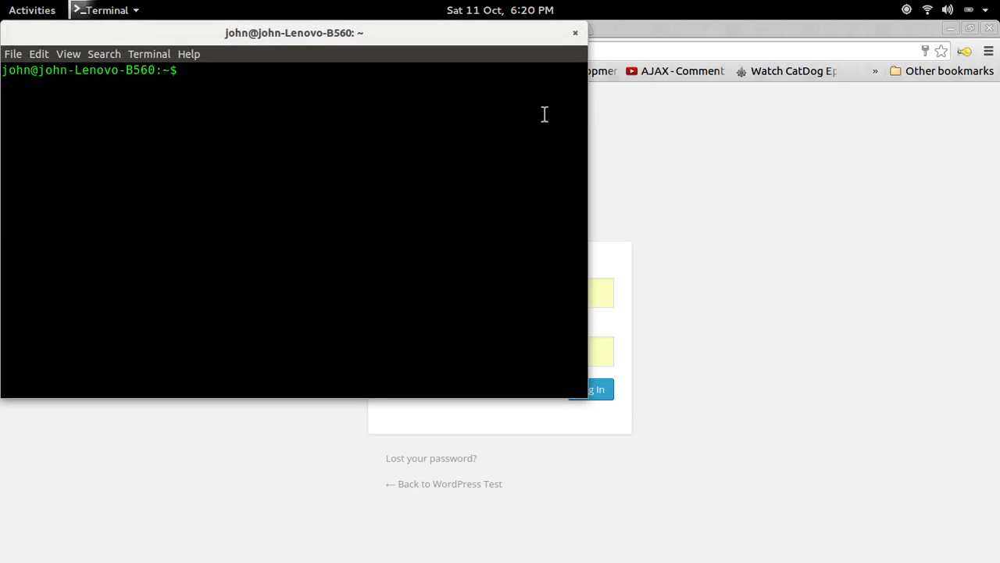
type("sudo keepass2")
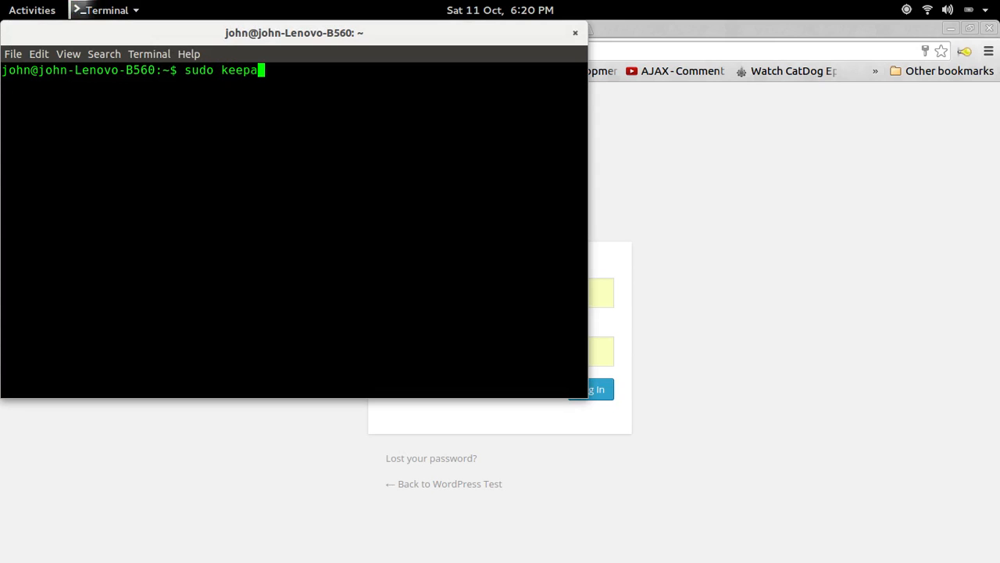
key("Return")
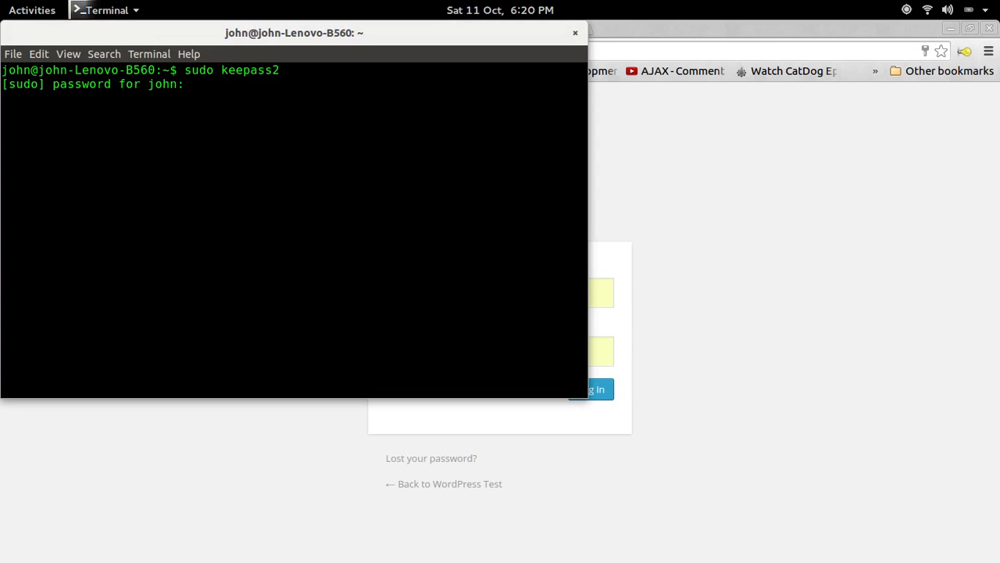
Enter the sudo and master passwords to unlock passwords.kdbx, then copy WP Admin's user name.
key("Return")
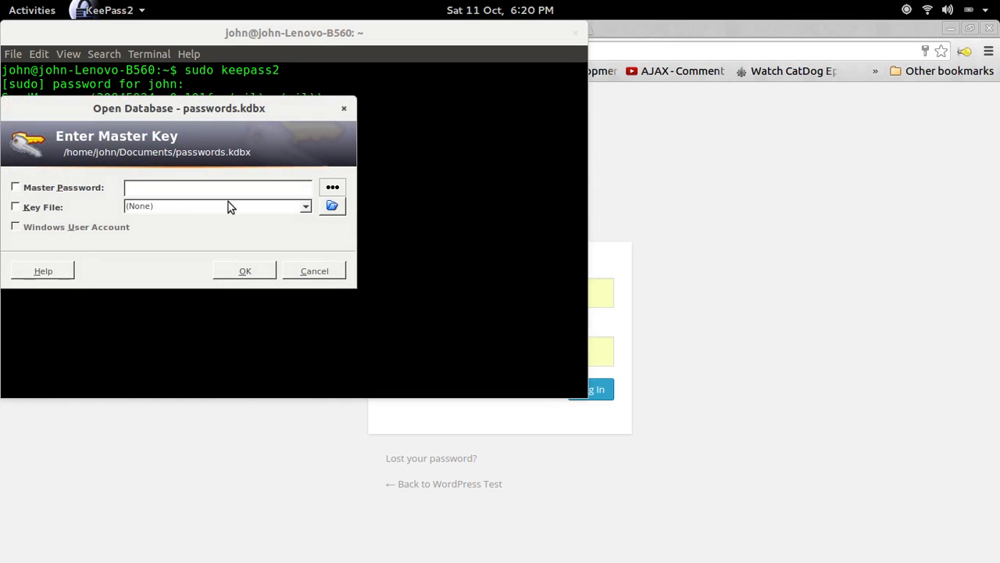
type("*********")
key("ctrl+a")
key("BackSpace")
type("*********")
key("Return")
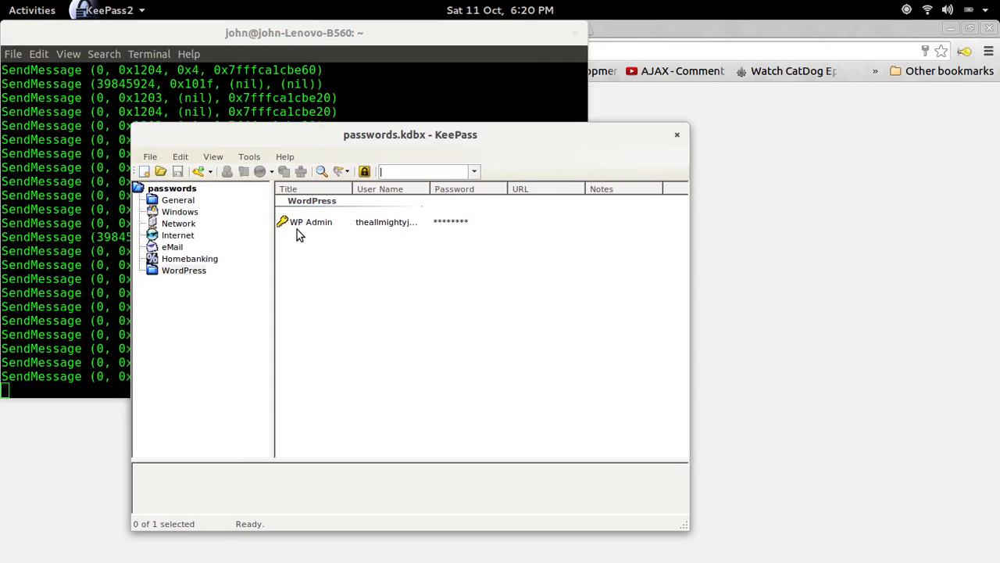
right_click(310, 223)
left_click(343, 237)
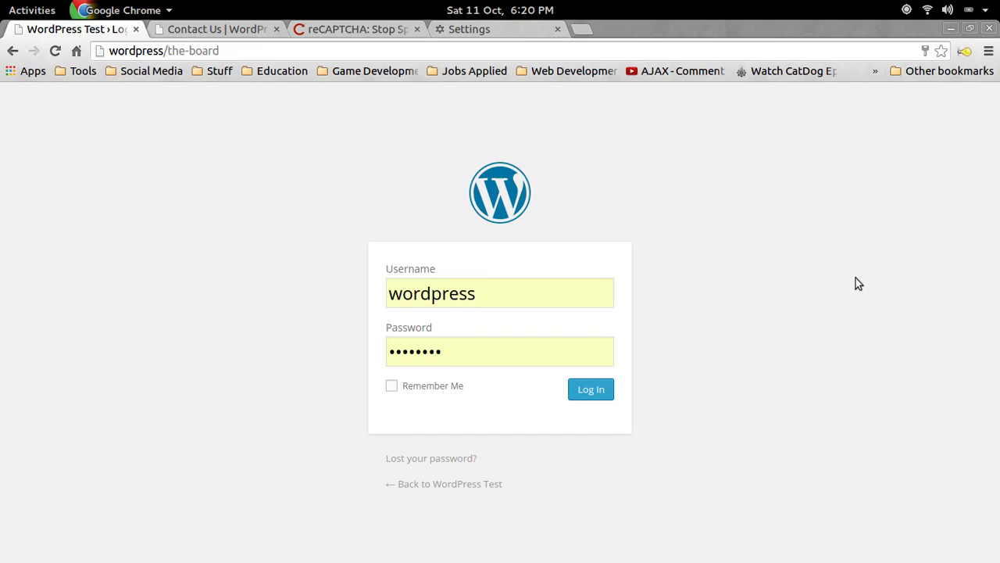
Fill the login form with the WP Admin user name and password copied from KeePass.
left_click(494, 301)
double_click(430, 299)
key("ctrl+v")
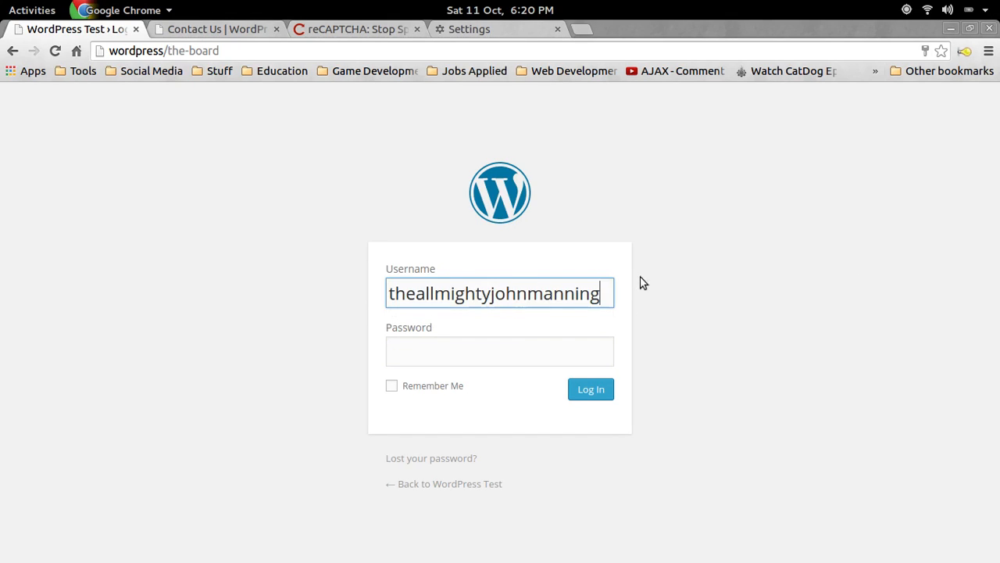
key("alt+Tab")
right_click(391, 222)
left_click(395, 248)
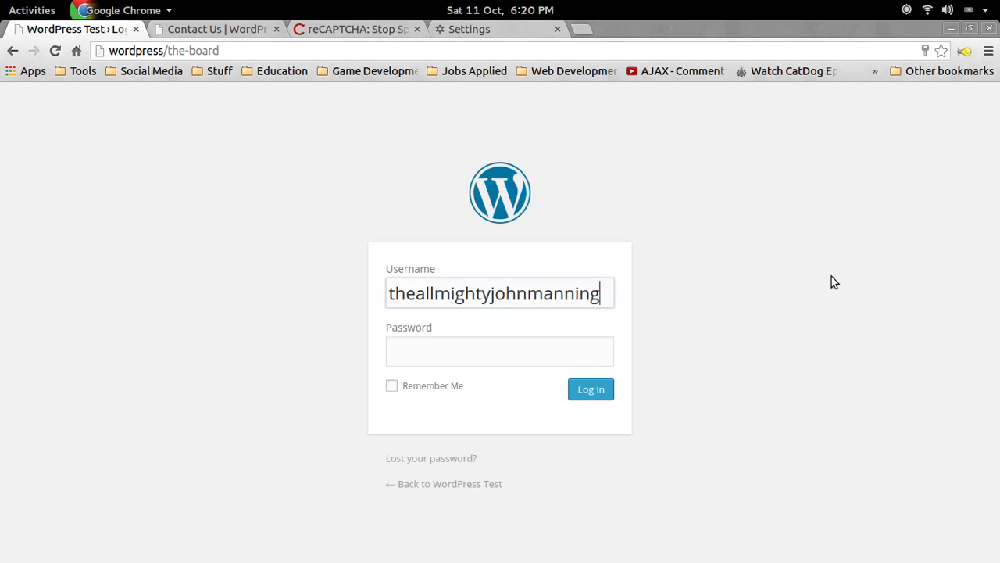
left_click(467, 354)
key("ctrl+v")
Minimize KeePass, exit the terminal, log in, and decline Chrome's save-password prompt.
key("alt+Tab")
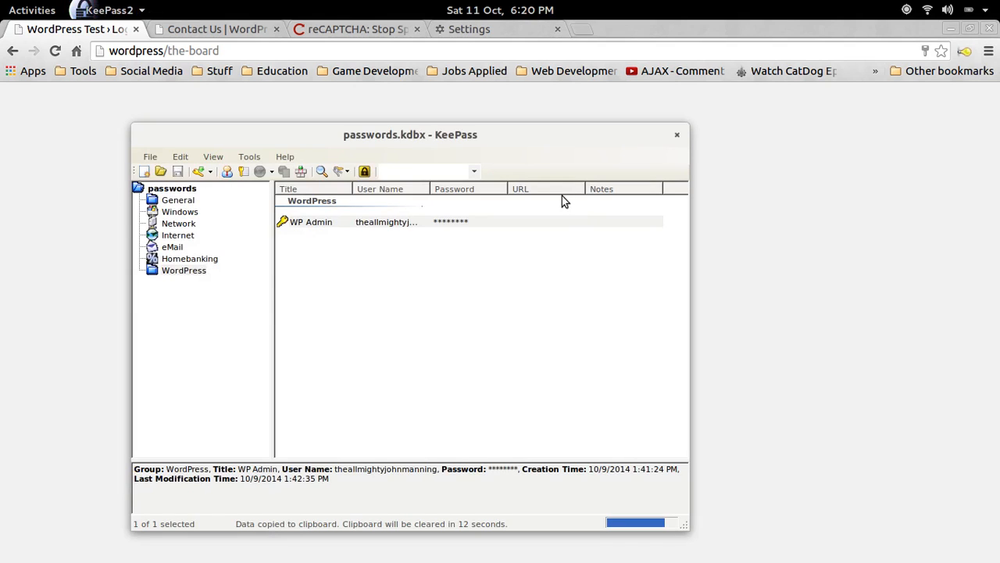
left_click(678, 136)
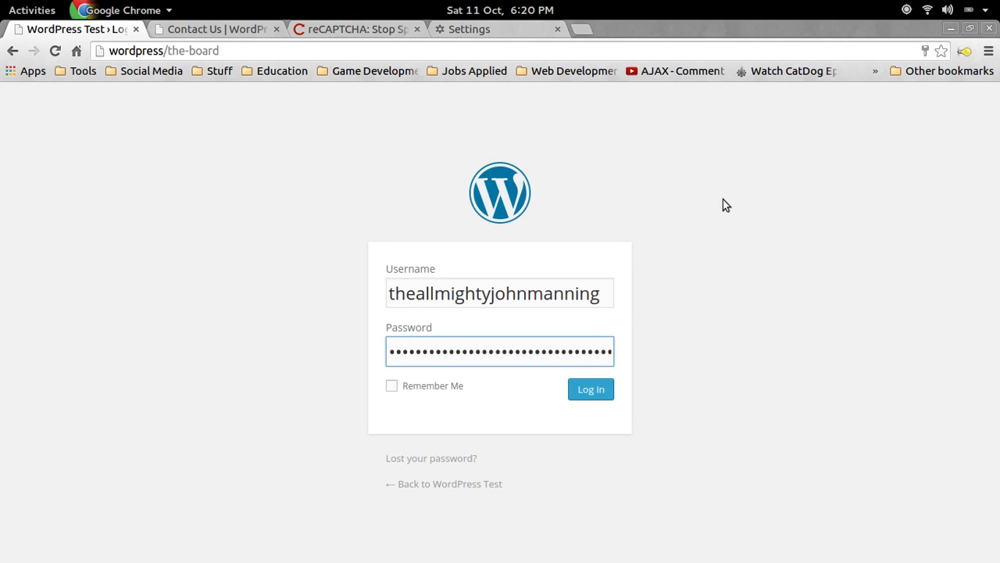
key("alt+Tab")
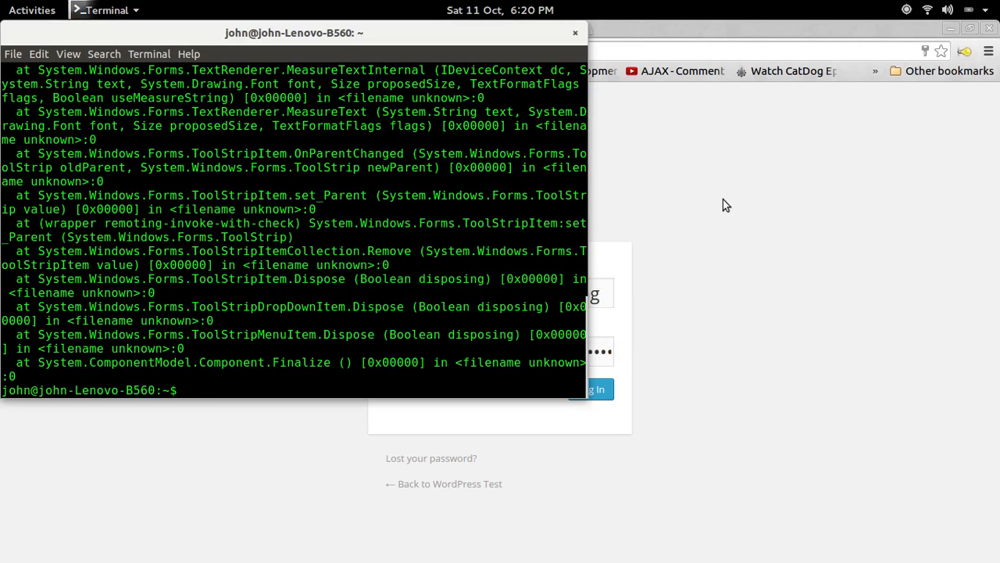
type("exit")
key("Return")
left_click(585, 393)
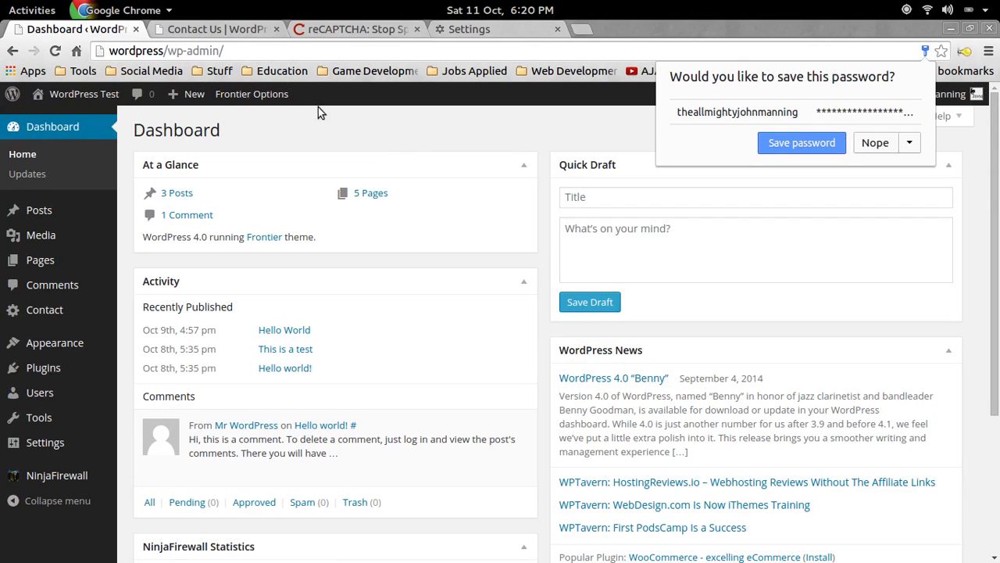
left_click(872, 144)
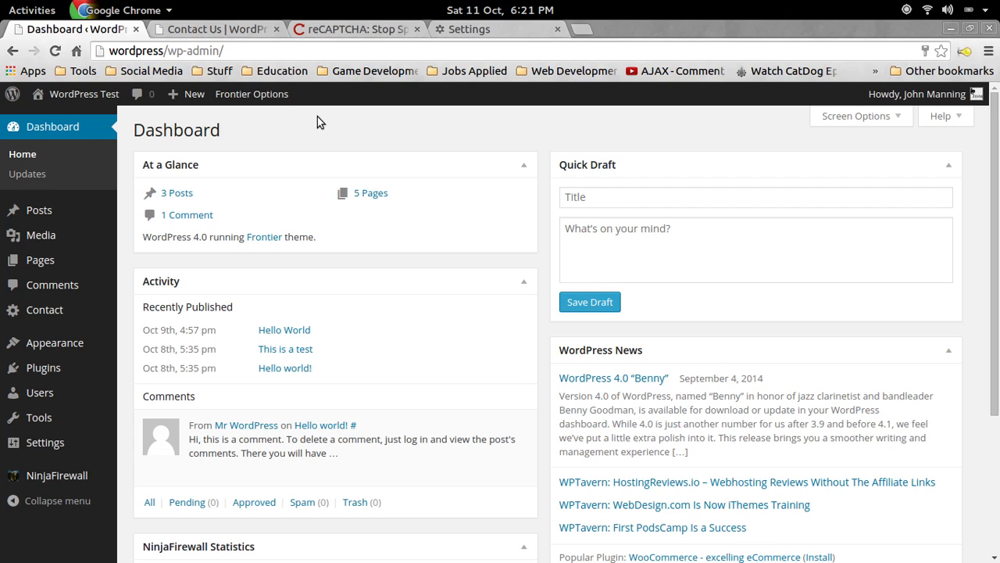
Search the Add Plugins page for 'wp mail smtp'.
mouse_move(63, 373)
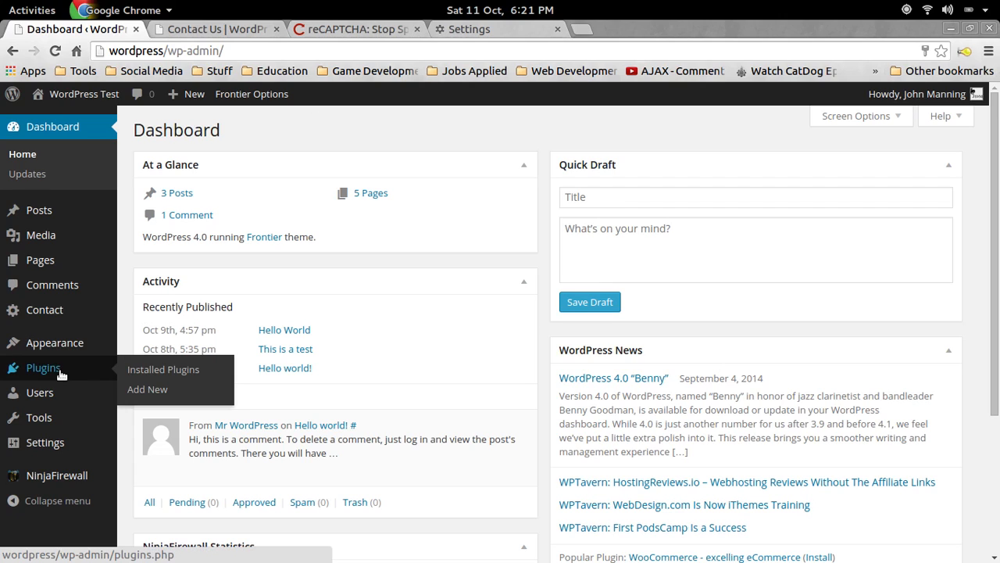
left_click(147, 388)
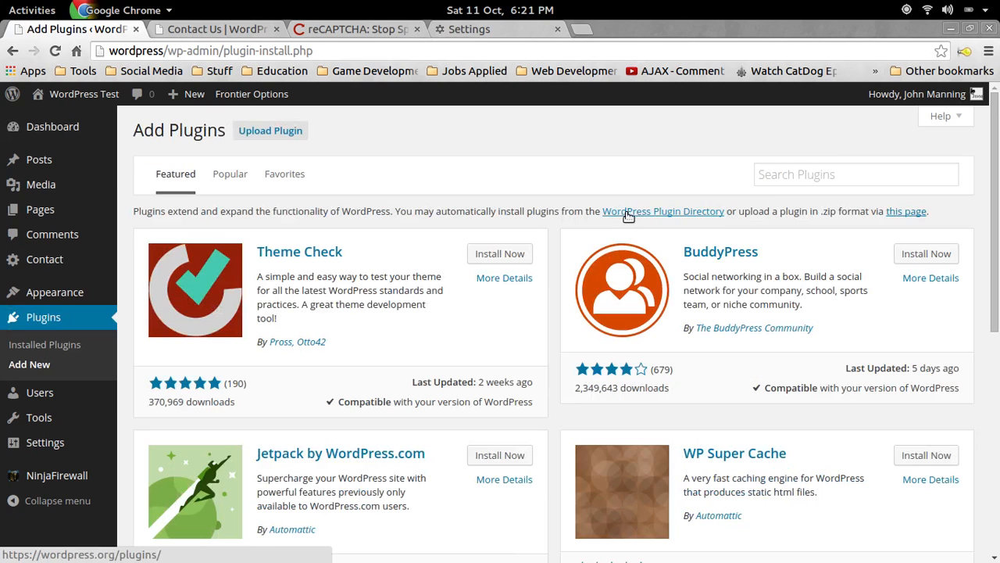
mouse_move(872, 99)
type("wp ma")
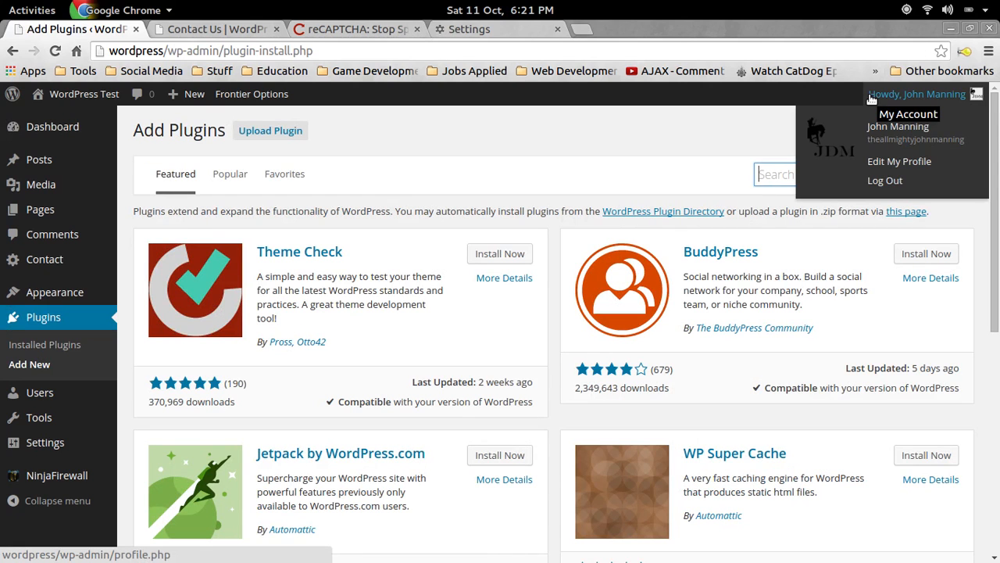
key("Down")
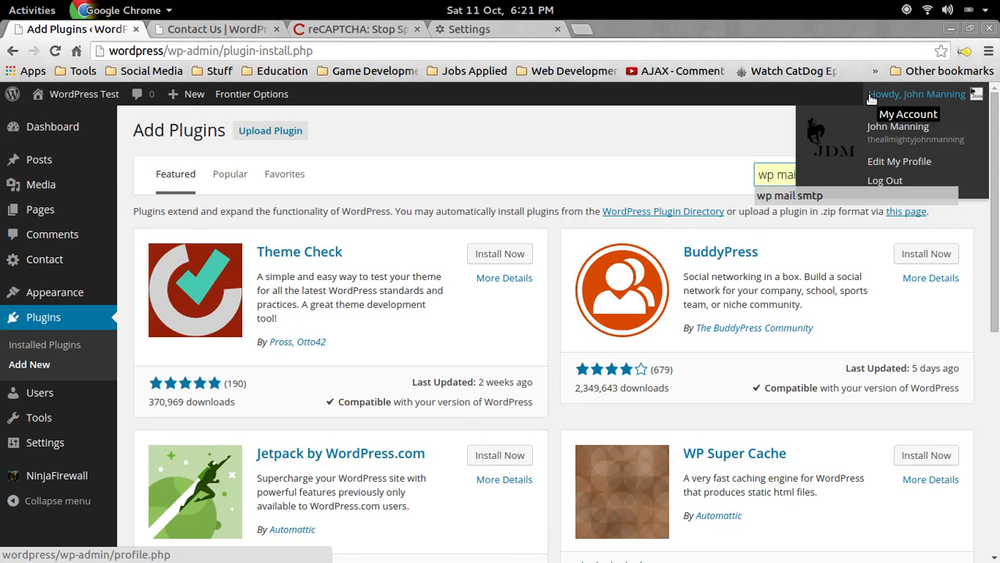
key("Return")
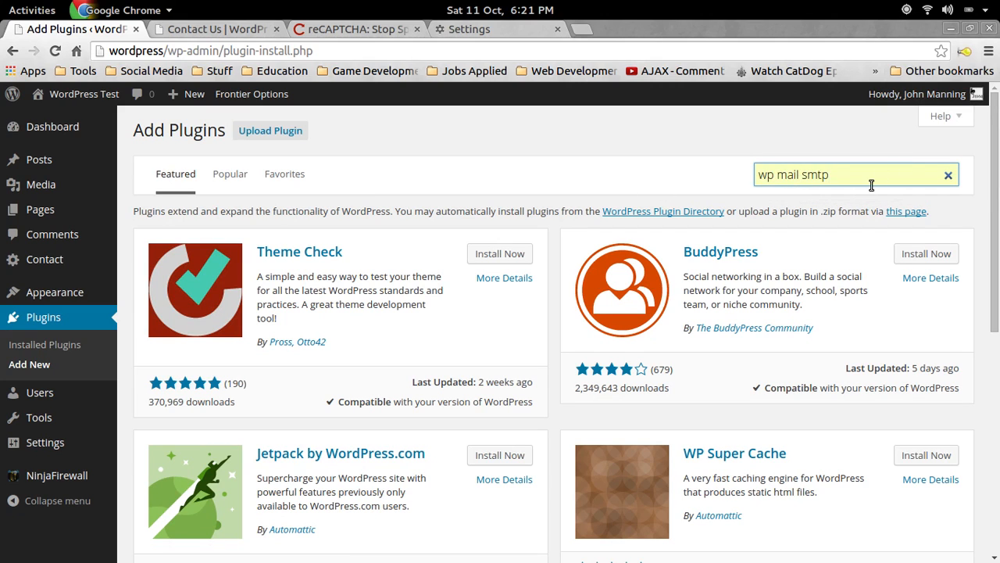
key("Return")
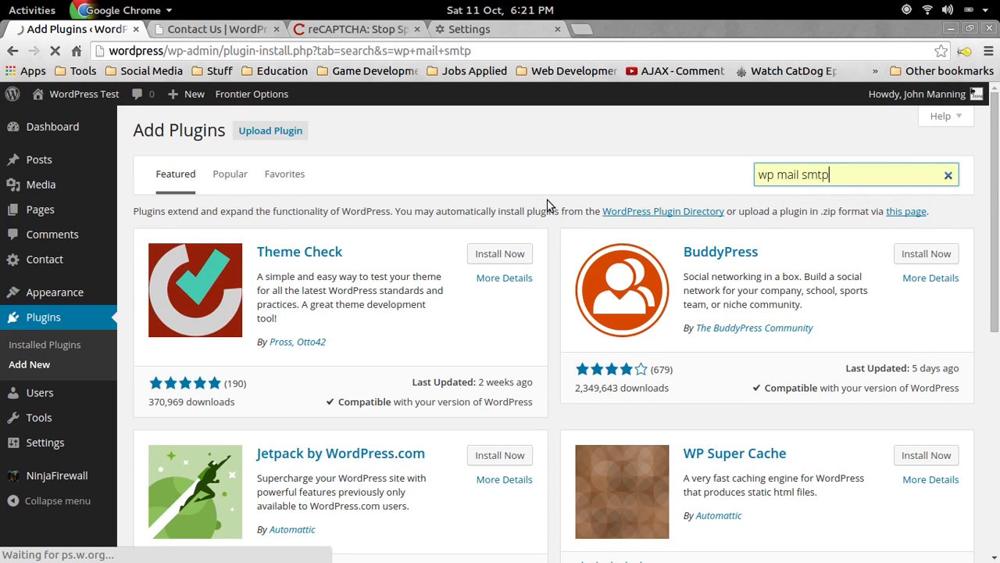
Install WP Mail SMTP, confirm the installation, and activate it.
left_click(484, 258)
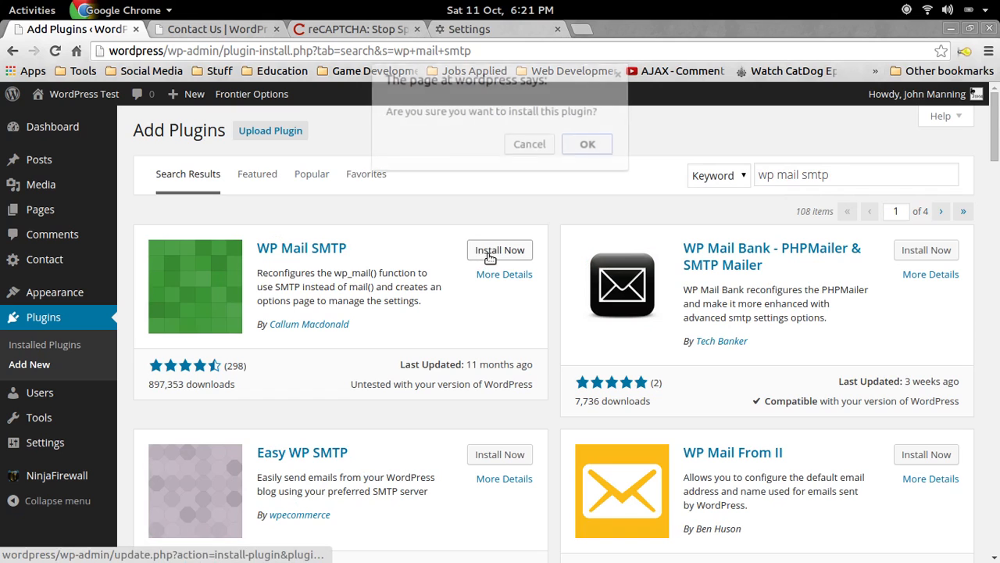
left_click(597, 144)
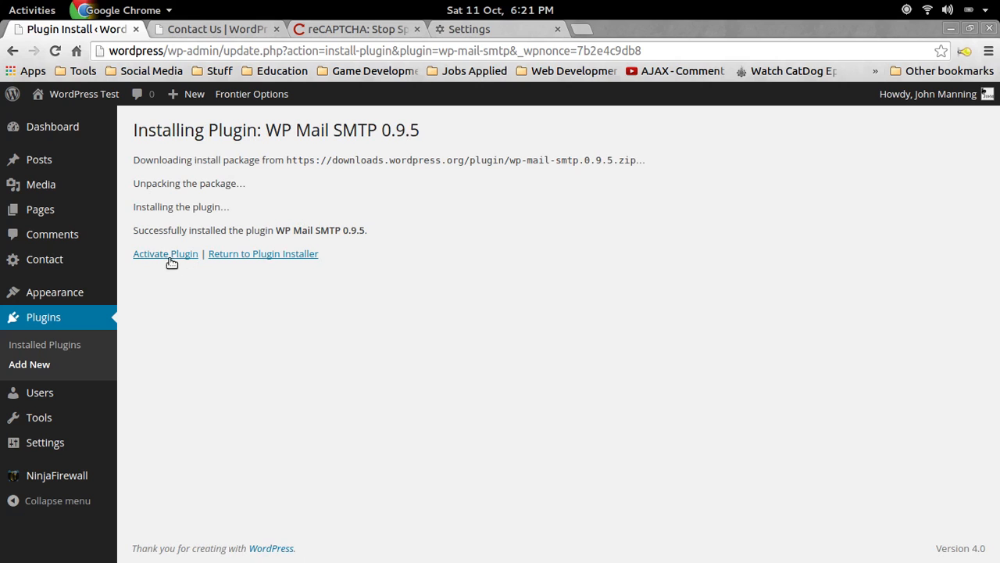
left_click(168, 257)
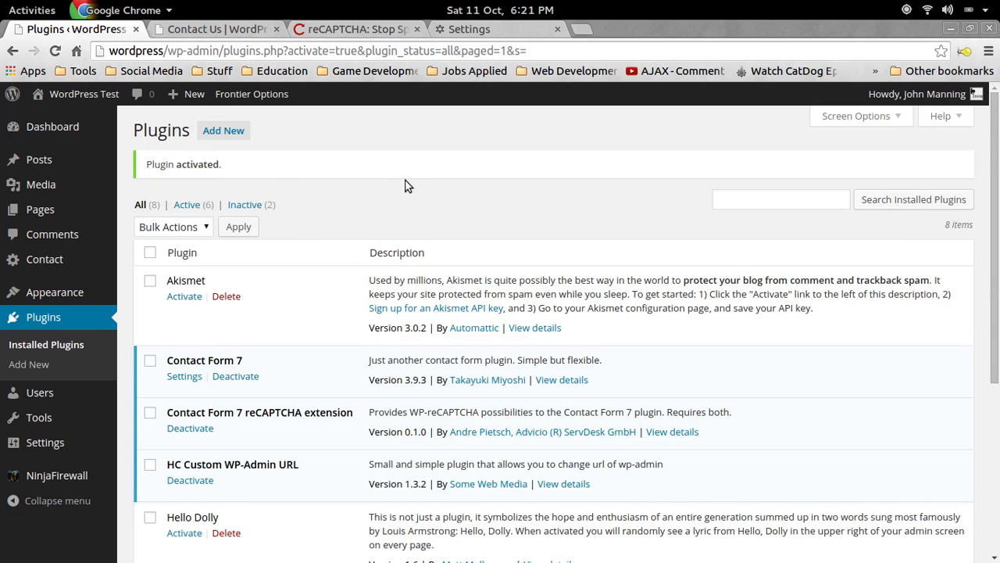
Open the Settings link under WP-Mail-SMTP in the Installed Plugins list.
scroll(283, 188, "down", 3)
scroll(283, 188, "down", 1)
scroll(259, 213, "down", 3)
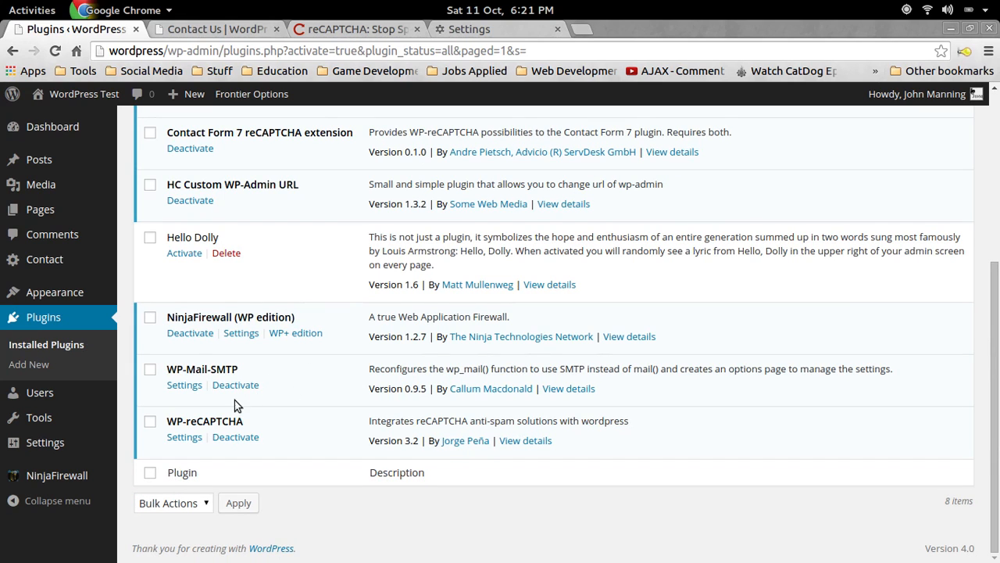
left_click(186, 386)
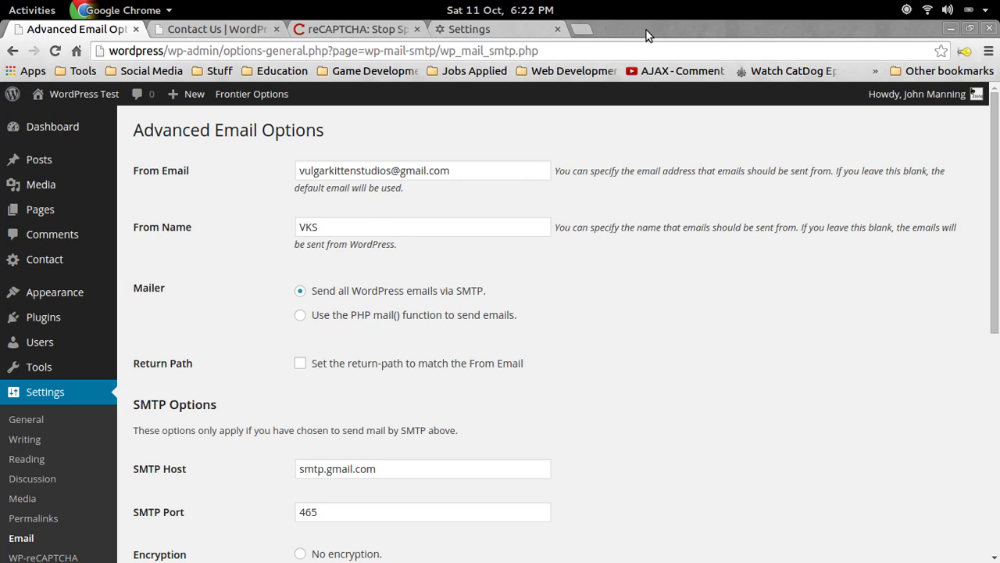
left_click_drag(653, 31, 619, 79)
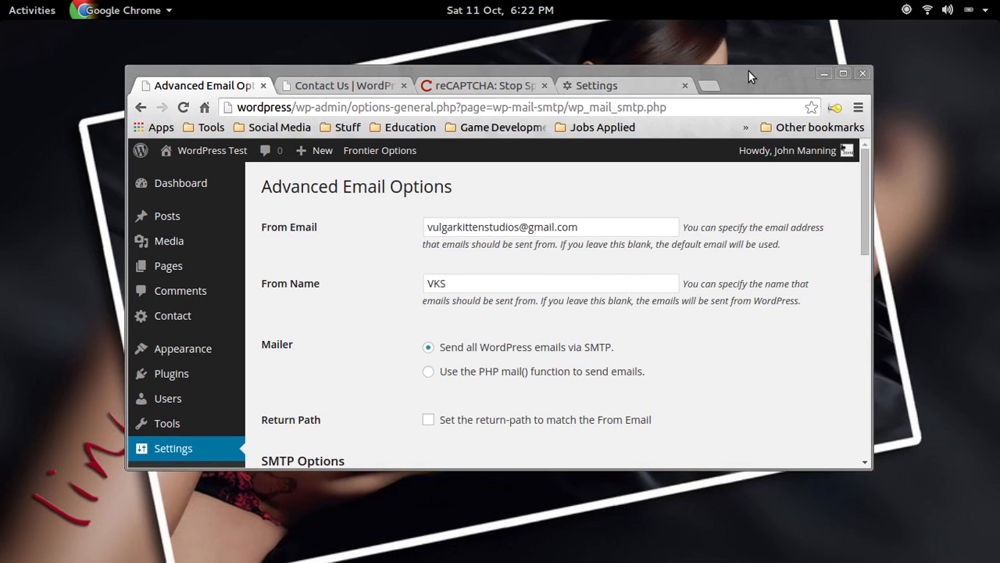
left_click_drag(749, 71, 0, 105)
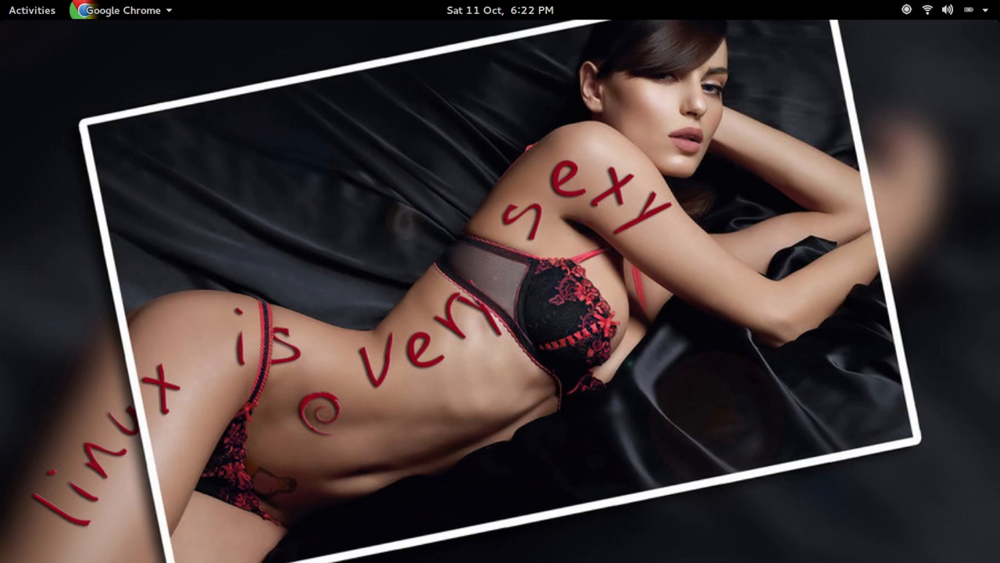
left_click_drag(0, 56, 649, 75)
double_click(649, 74)
scroll(565, 275, "up", 10)
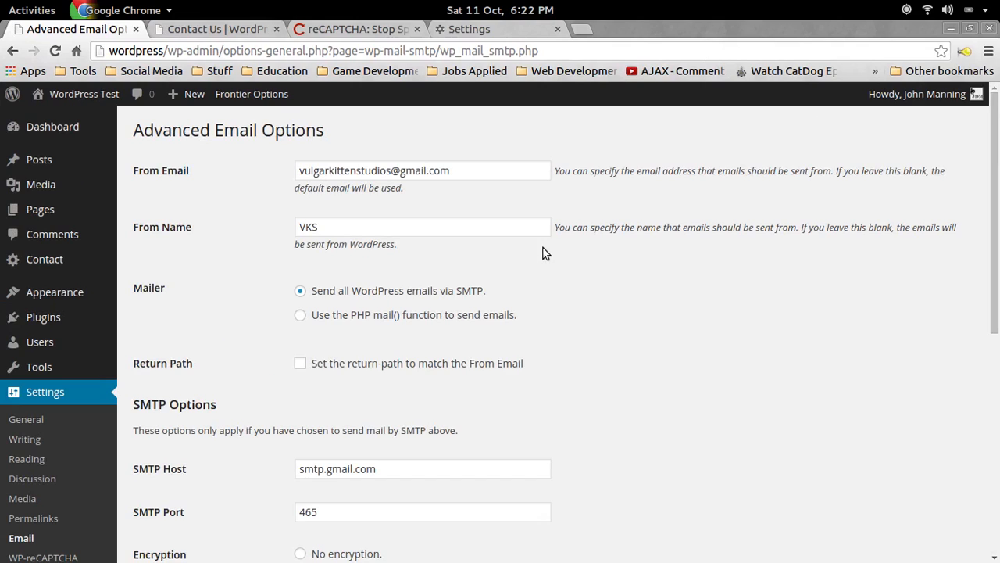
Replace the From Name 'VKS' with 'Vulgar Kitten Studios'.
left_click_drag(478, 167, 400, 169)
left_click(476, 167)
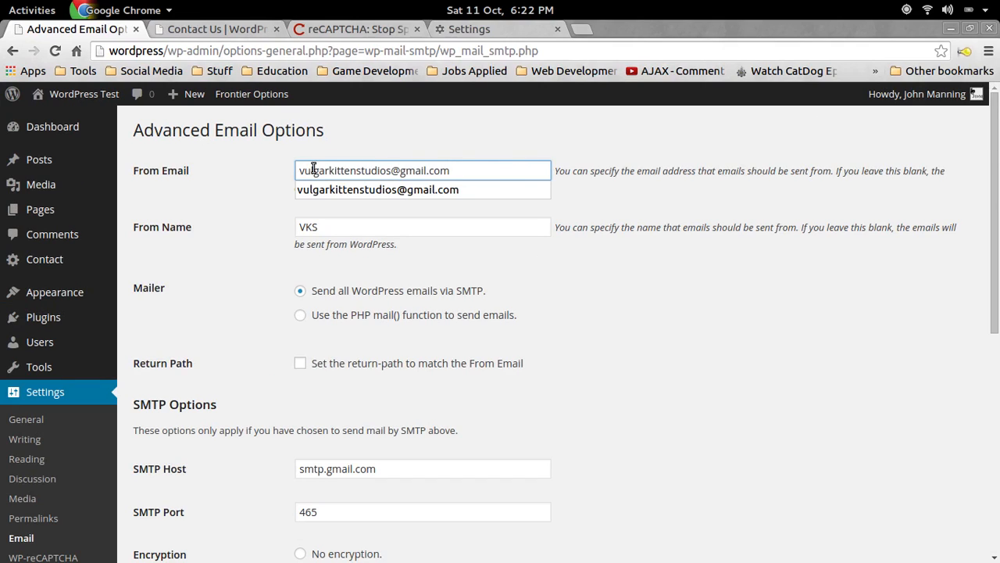
mouse_move(304, 170)
left_mouse_down()
mouse_move(455, 170)
mouse_move(299, 168)
left_mouse_up()
left_click(455, 170)
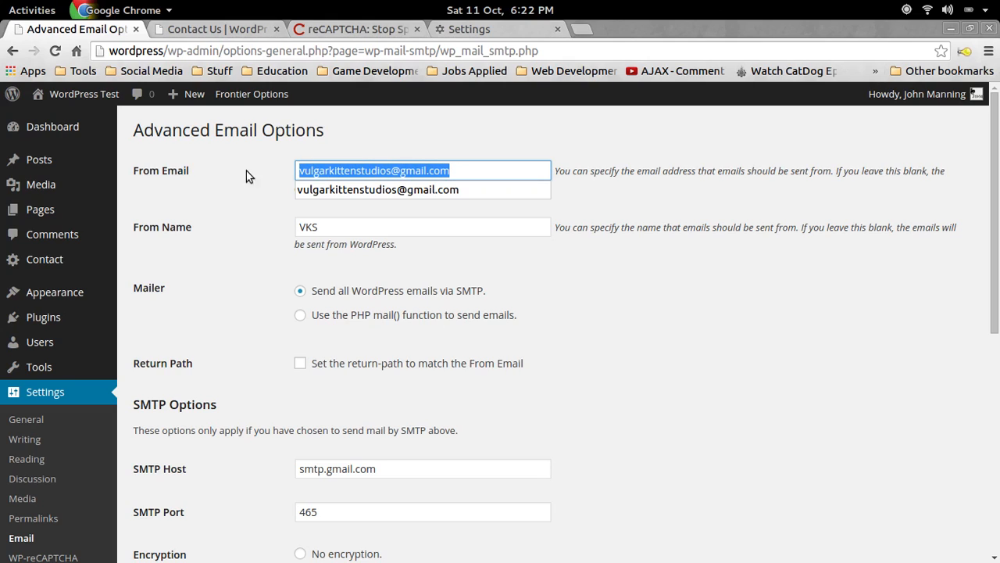
left_click(503, 173)
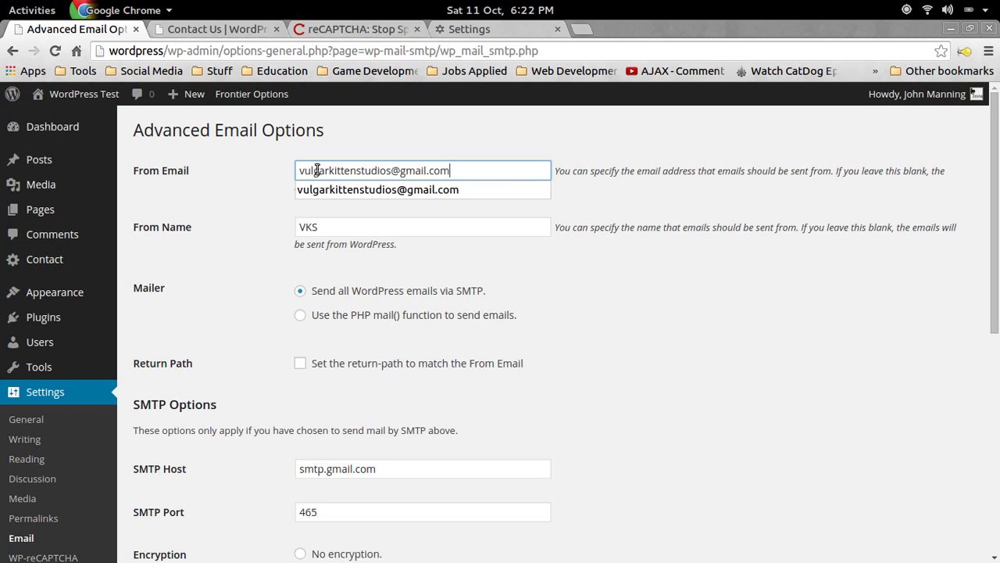
left_click(374, 223)
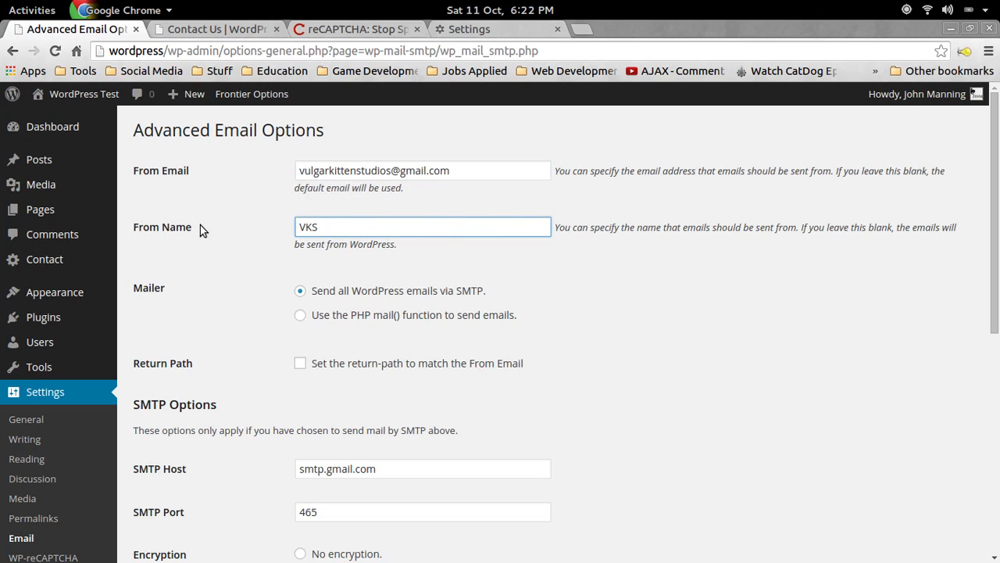
left_click_drag(336, 225, 286, 223)
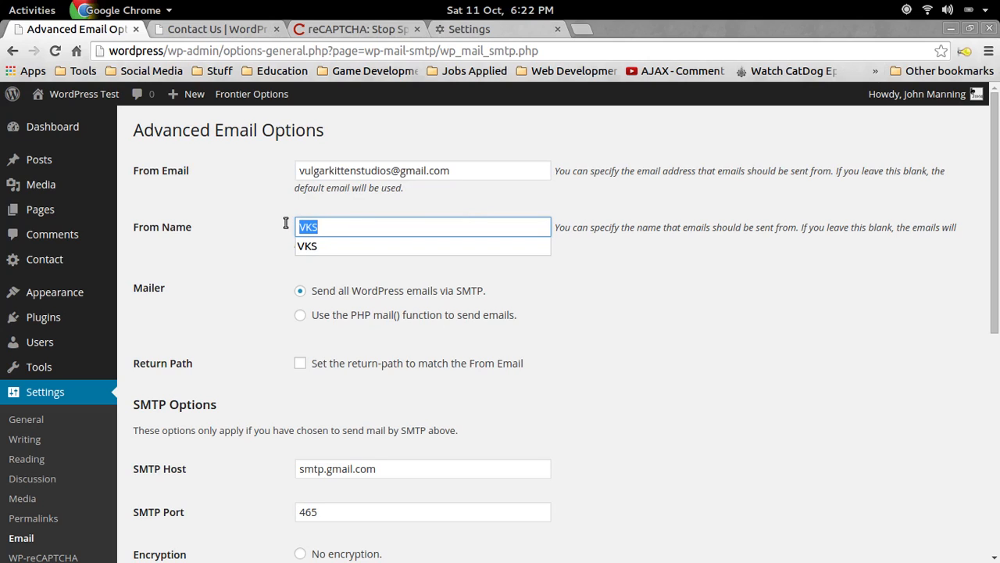
type("Vulgar ")
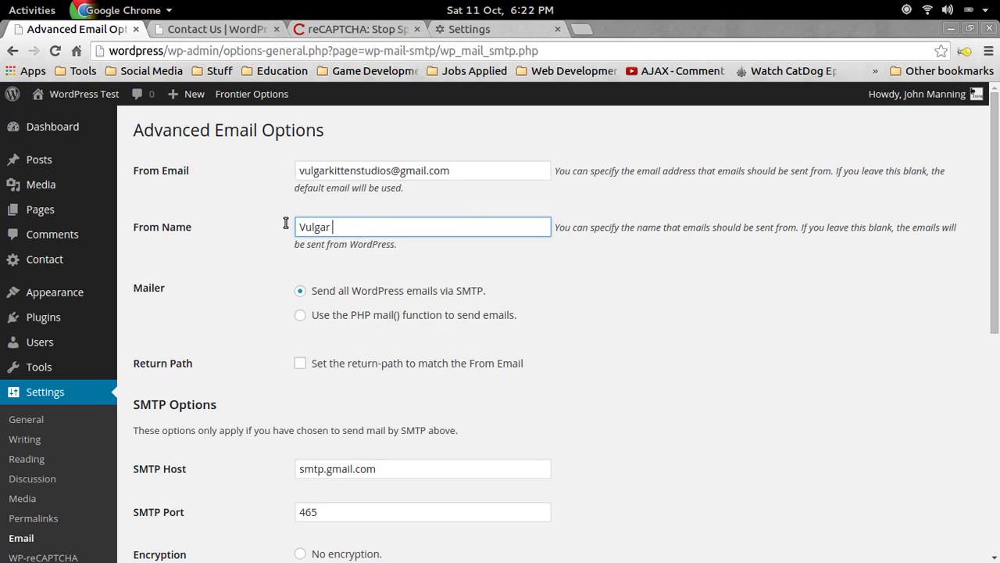
type("Kitte n Studios")
Check the SMTP host, re-enter port 465, and move into the SMTP Password field.
scroll(244, 228, "down", 1)
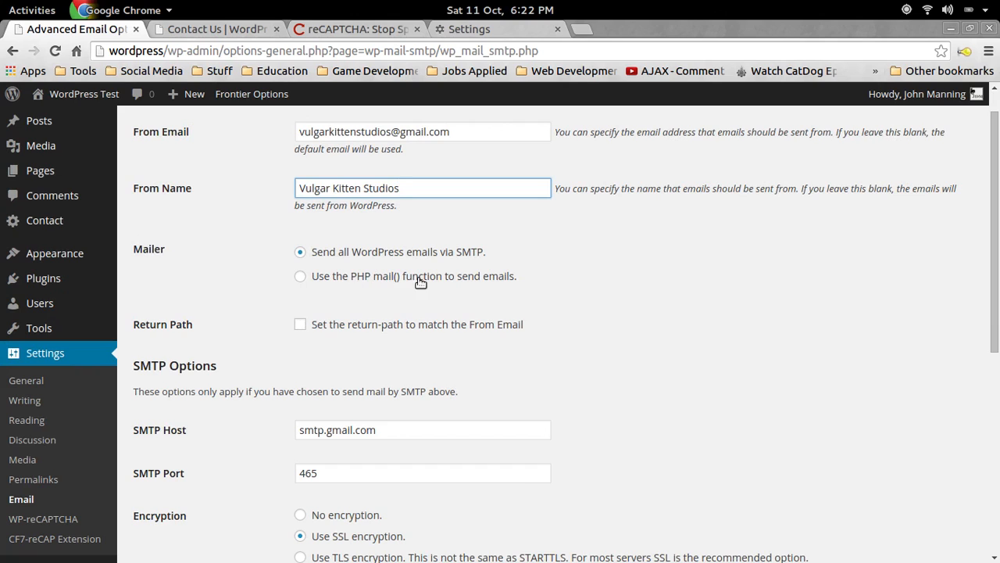
scroll(274, 267, "down", 3)
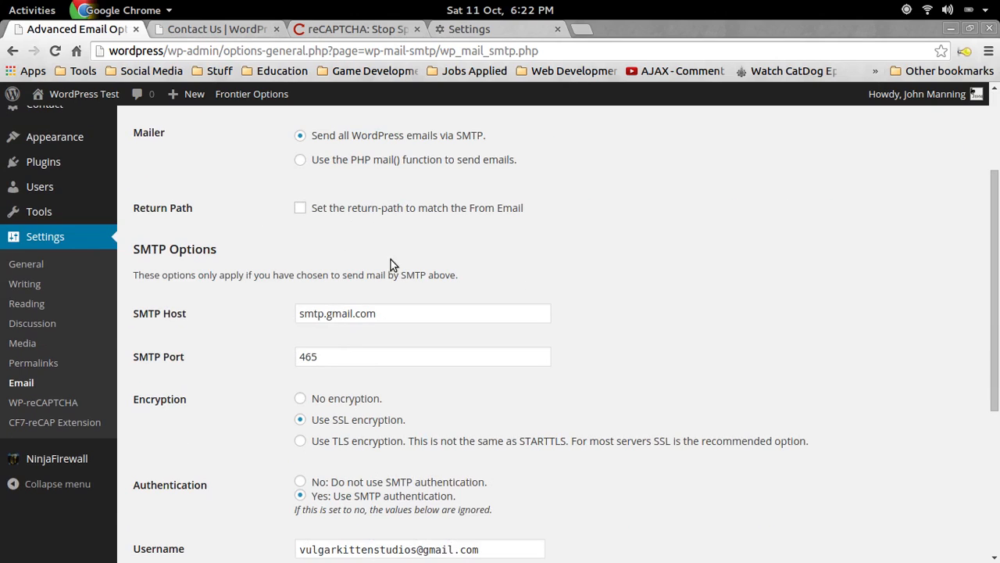
scroll(243, 286, "down", 1)
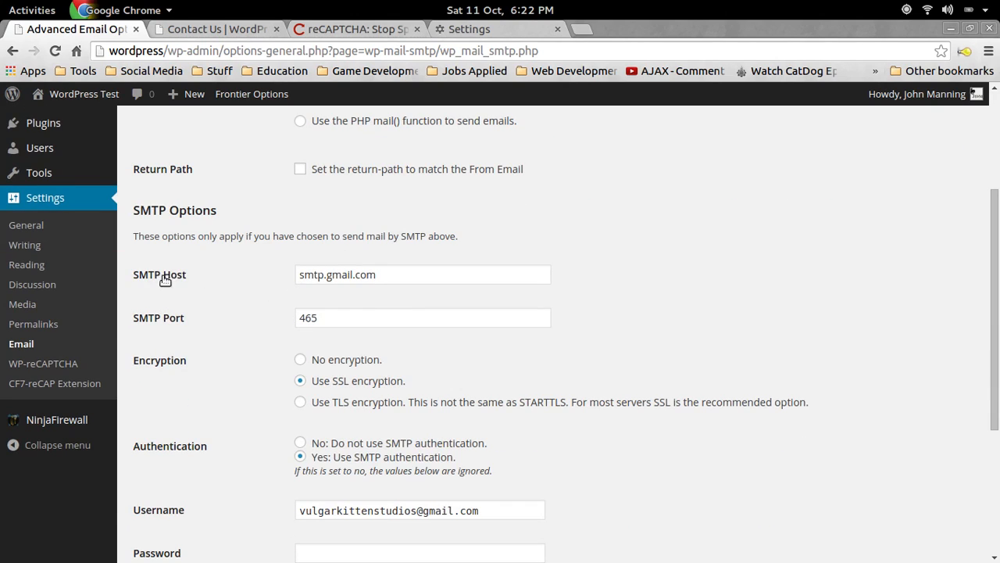
left_click_drag(382, 276, 297, 276)
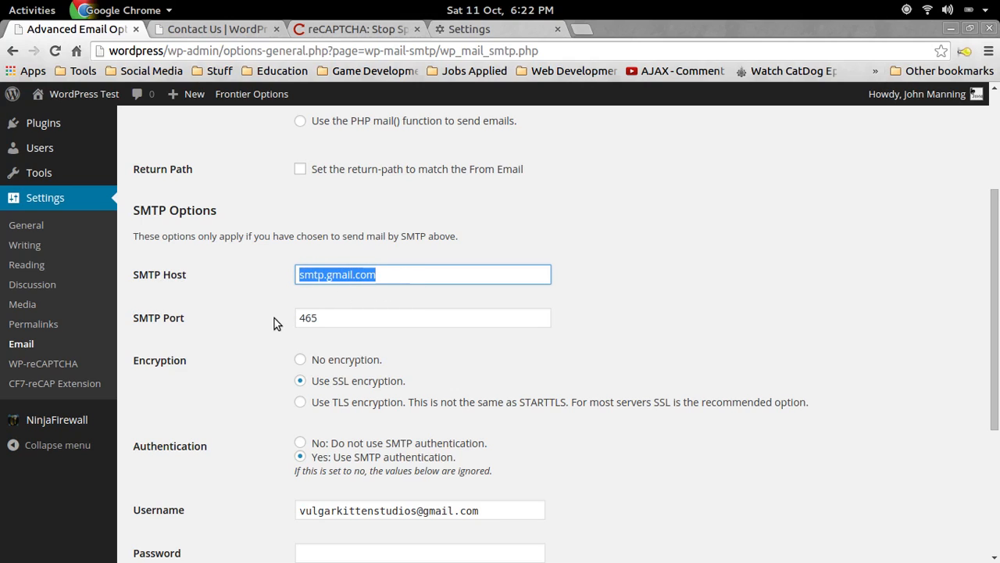
left_click_drag(325, 318, 218, 315)
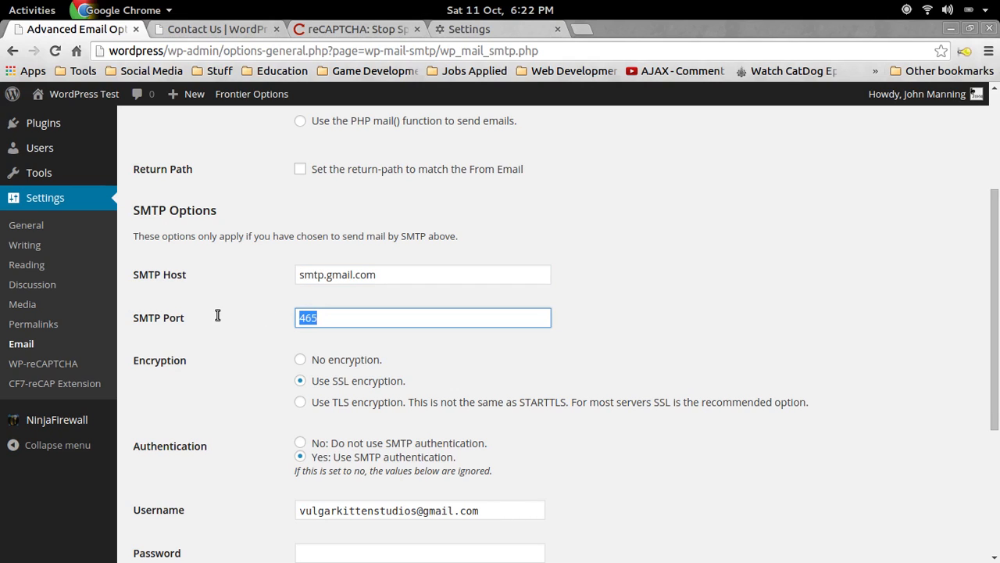
type("587")
key("BackSpace")
key("BackSpace")
key("BackSpace")
type("465")
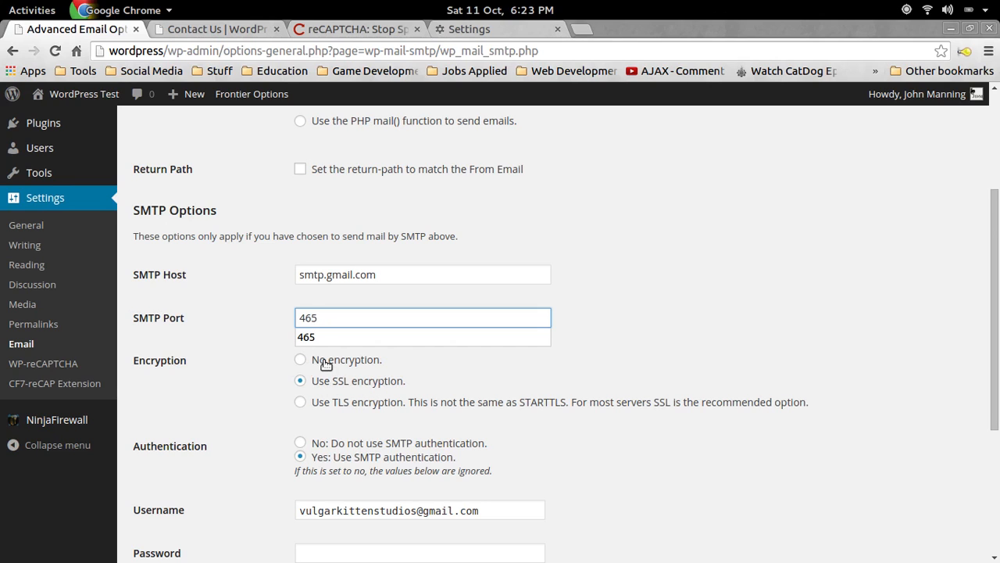
scroll(259, 360, "down", 2)
scroll(282, 286, "down", 1)
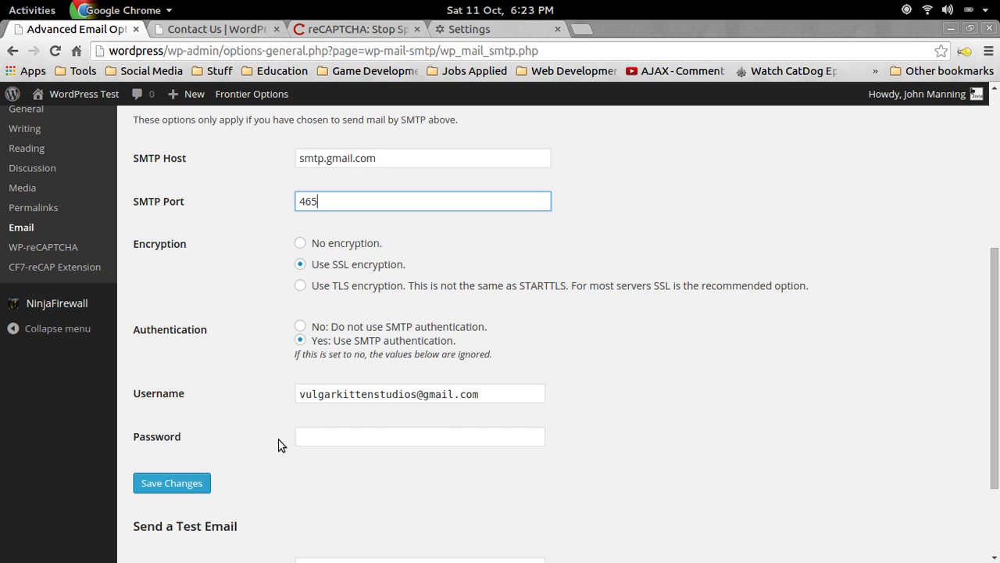
left_click(325, 437)
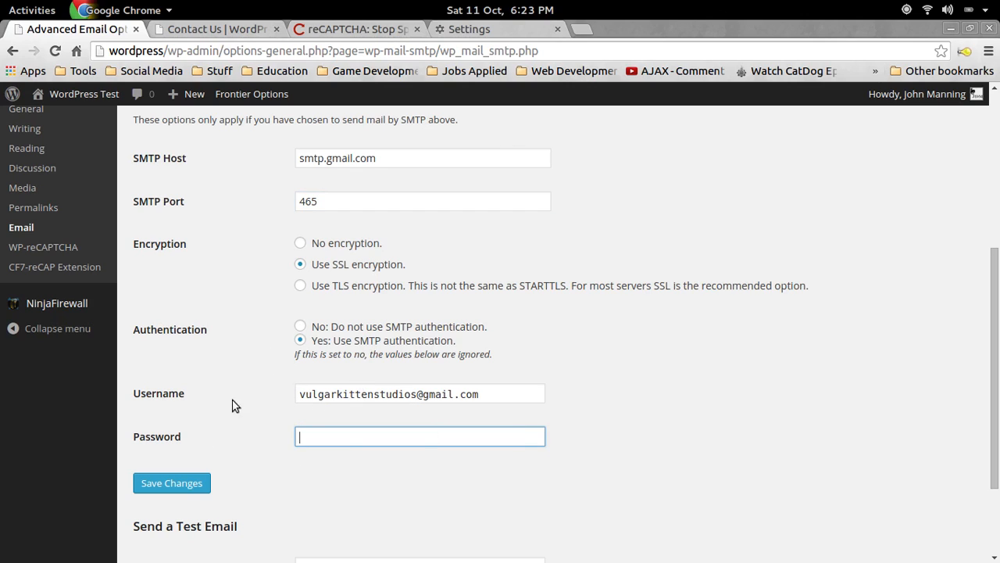
Unmaximize the browser window, drag it off-screen, then bring it back into view.
left_click_drag(711, 29, 584, 90)
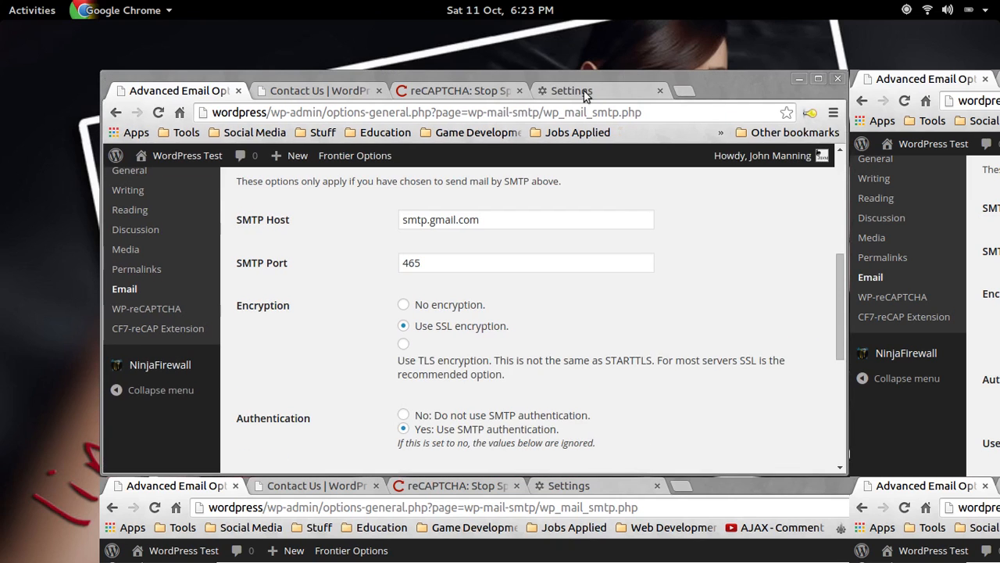
left_click_drag(736, 89, 0, 68)
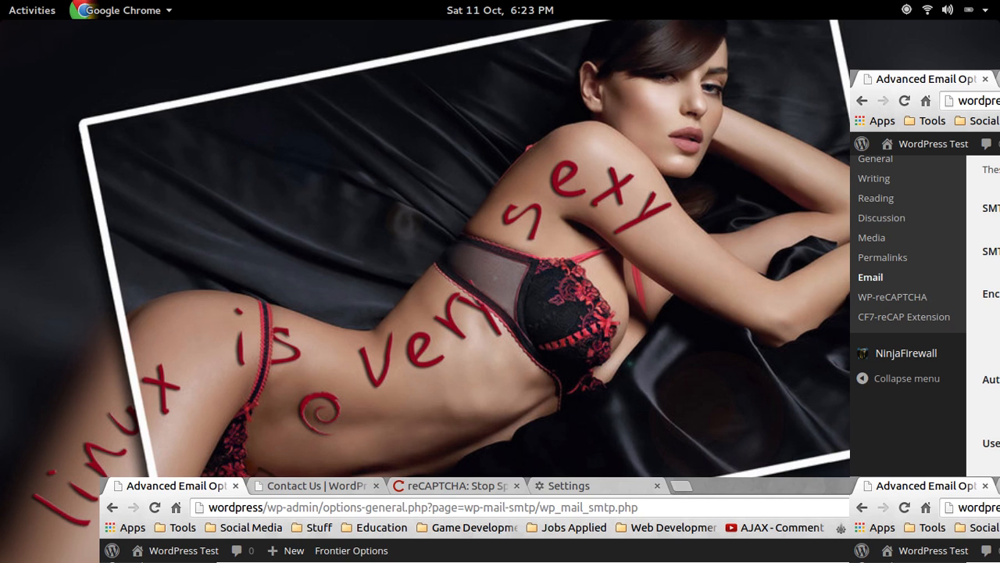
left_click_drag(0, 136, 703, 20)
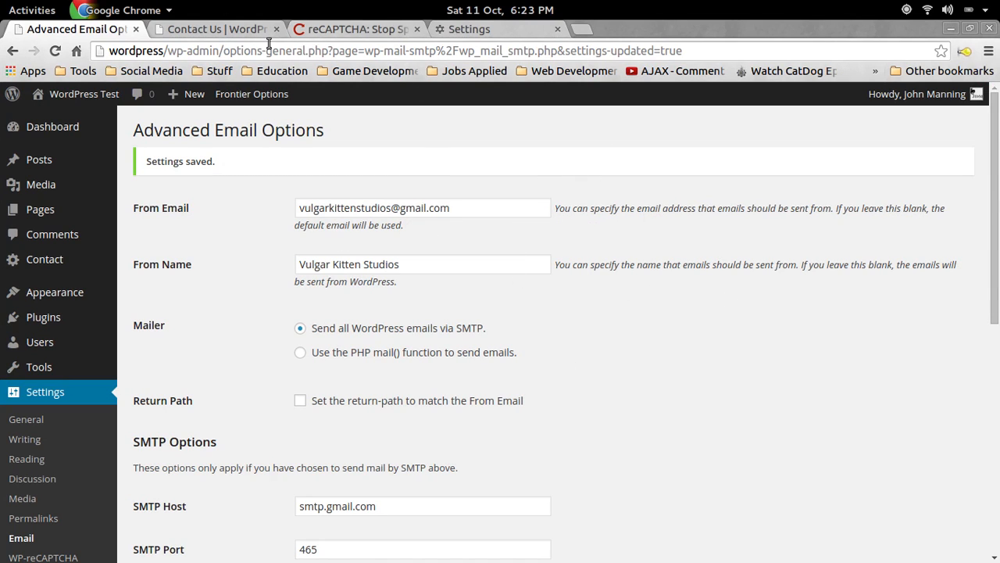
Open Contact form 1 from the contact forms list and scroll to its Mail settings.
mouse_move(62, 266)
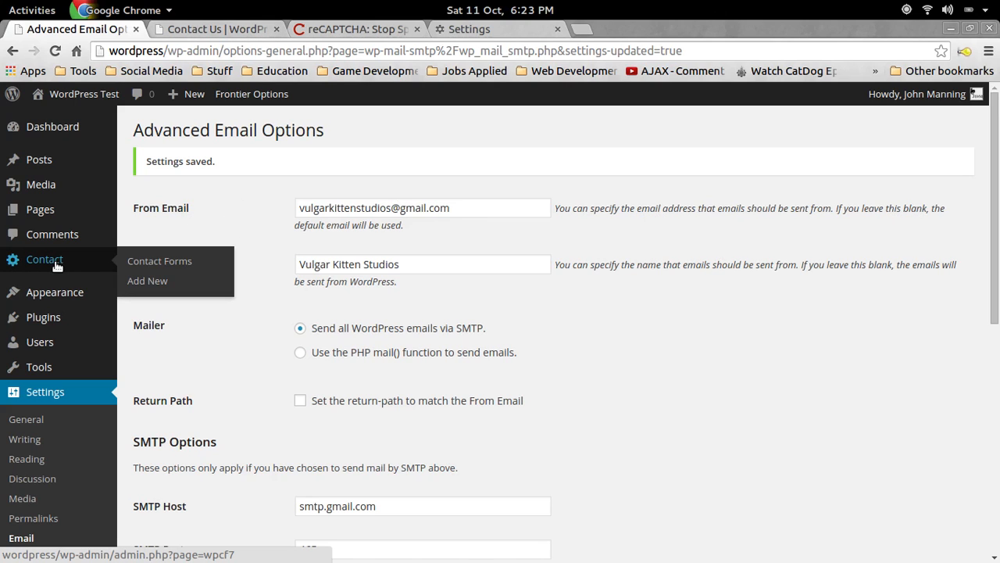
left_click(157, 261)
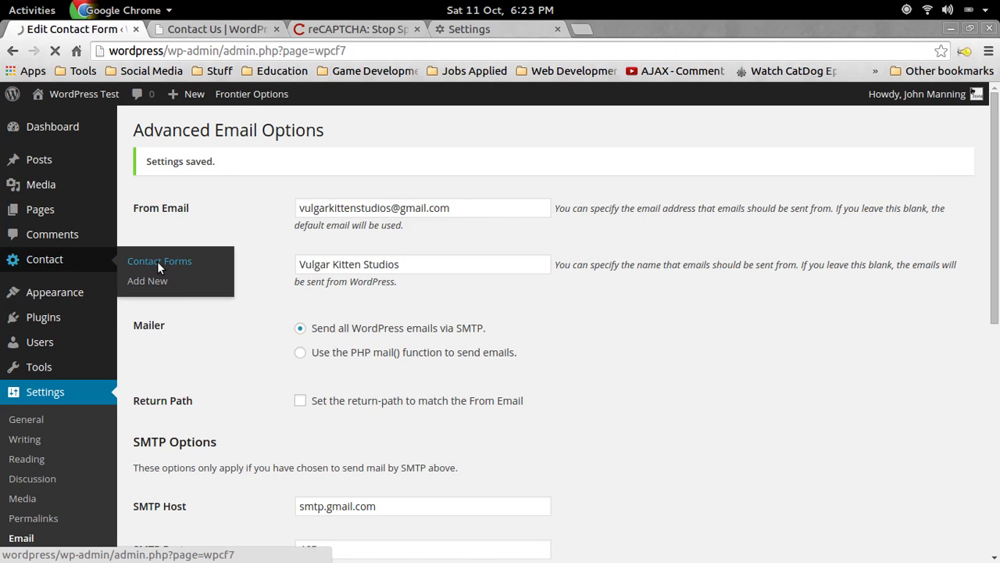
left_click(218, 409)
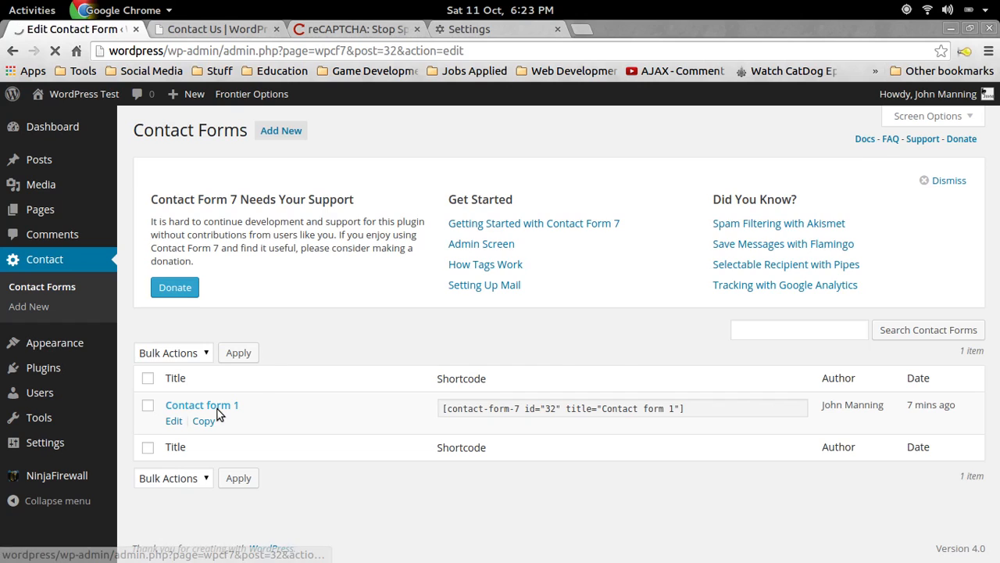
scroll(526, 248, "down", 4)
scroll(404, 221, "down", 4)
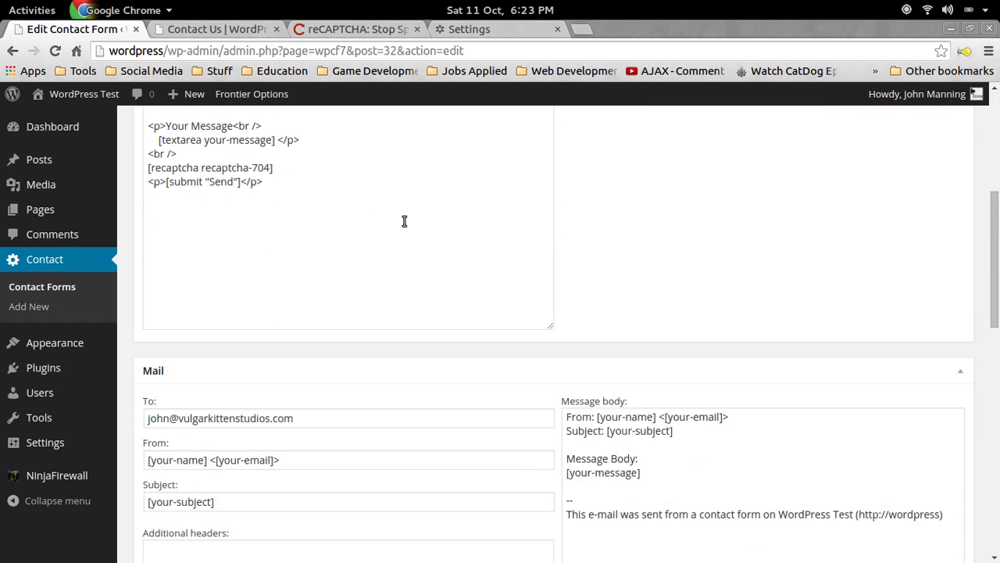
Replace the Mail To address with the suggested Gmail address and save the form.
left_click_drag(303, 301, 145, 295)
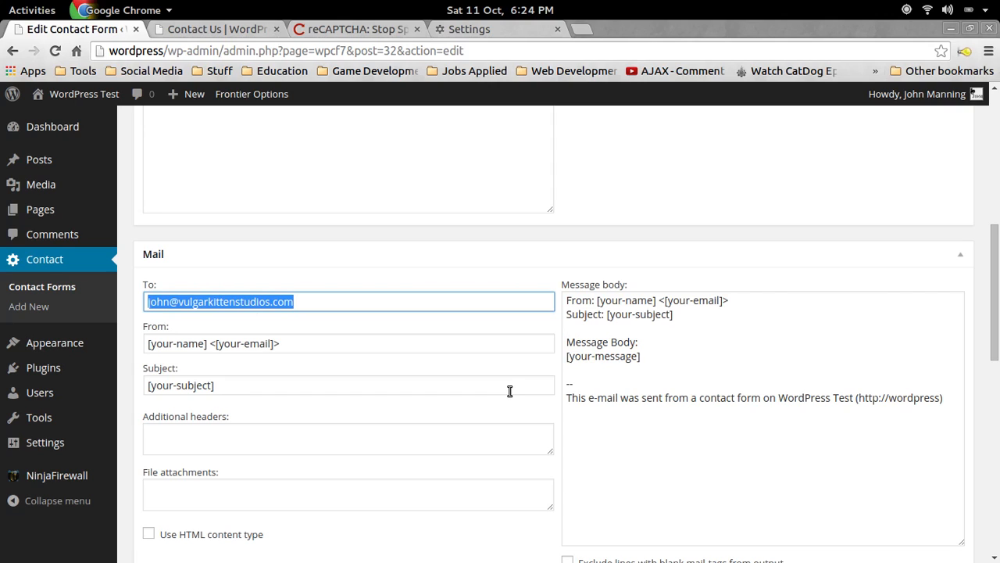
type("jo")
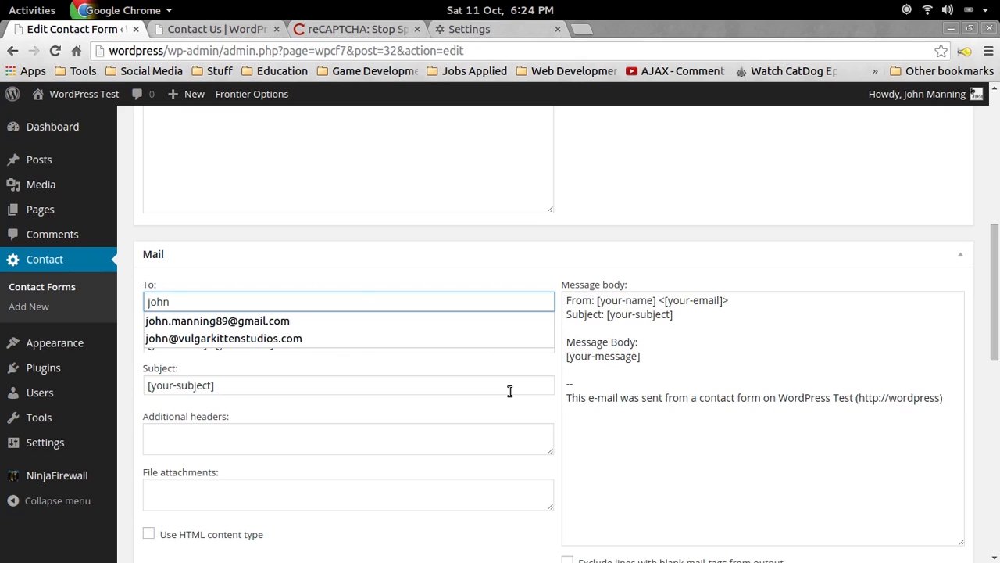
type("hn")
key("Down")
left_click(311, 321)
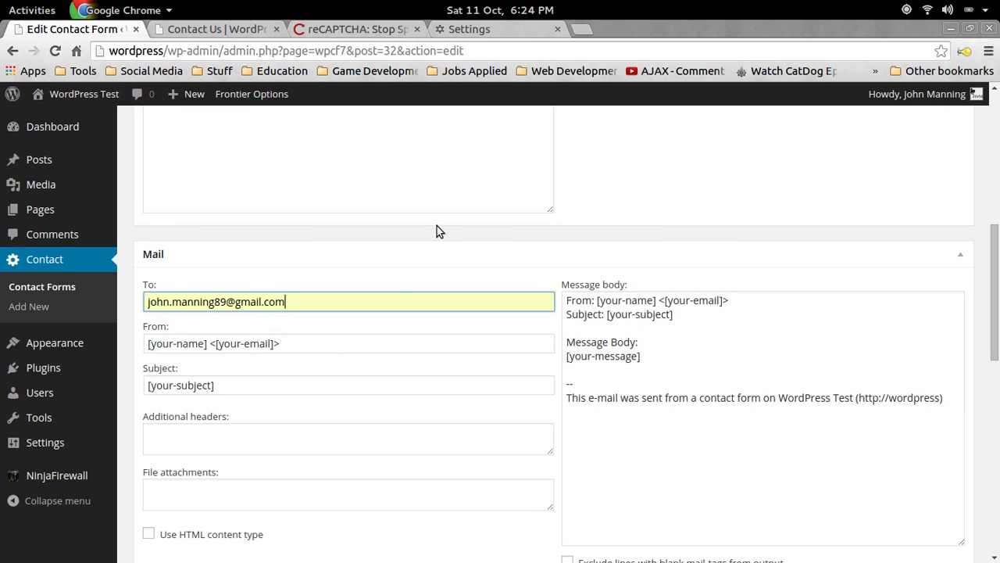
scroll(437, 229, "down", 8)
scroll(862, 424, "down", 2)
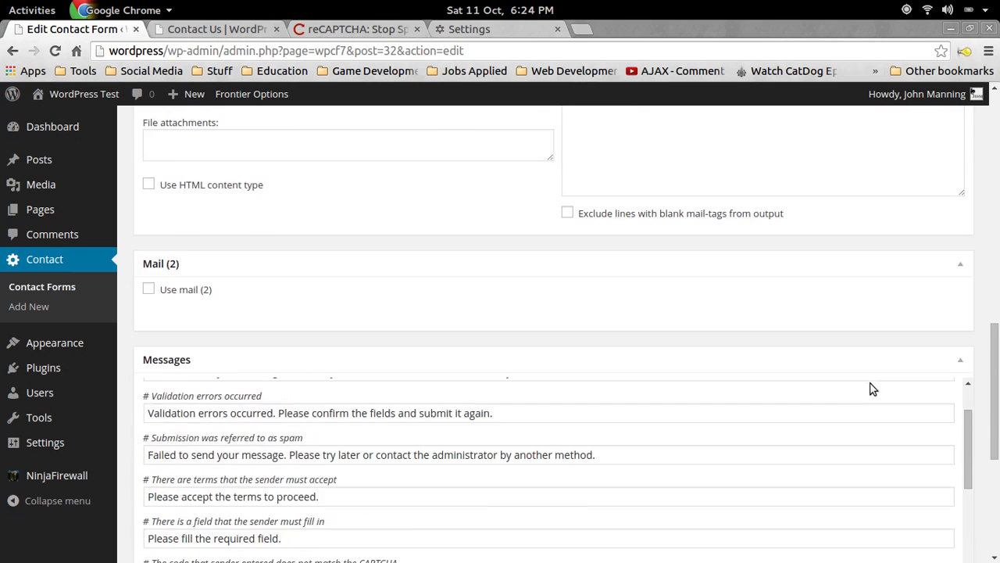
scroll(870, 386, "up", 10)
scroll(969, 238, "up", 5)
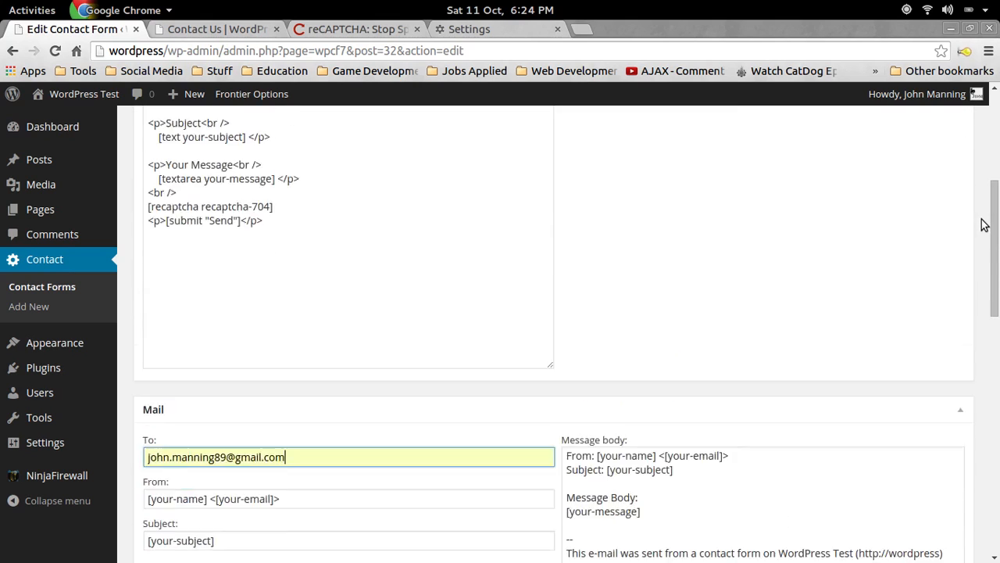
left_click(951, 203)
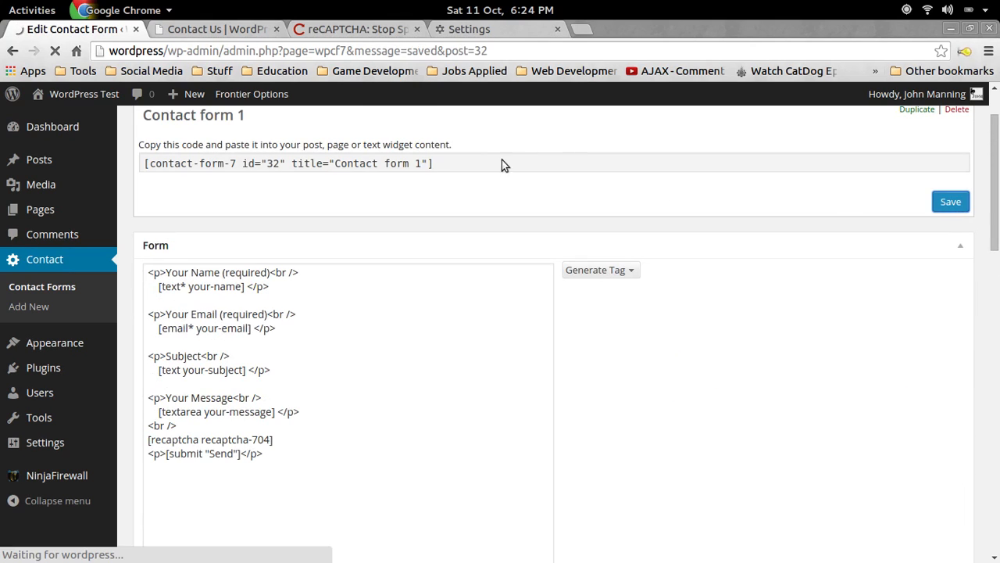
Load gmail.com in the other browser tab.
left_click(484, 29)
key("ctrl+l")
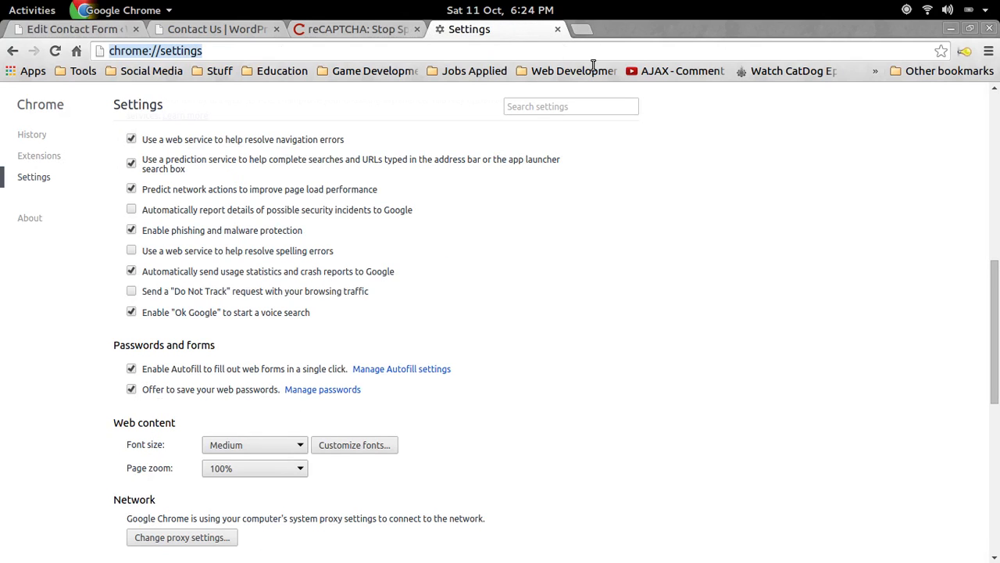
type("gmail.com")
key("Return")
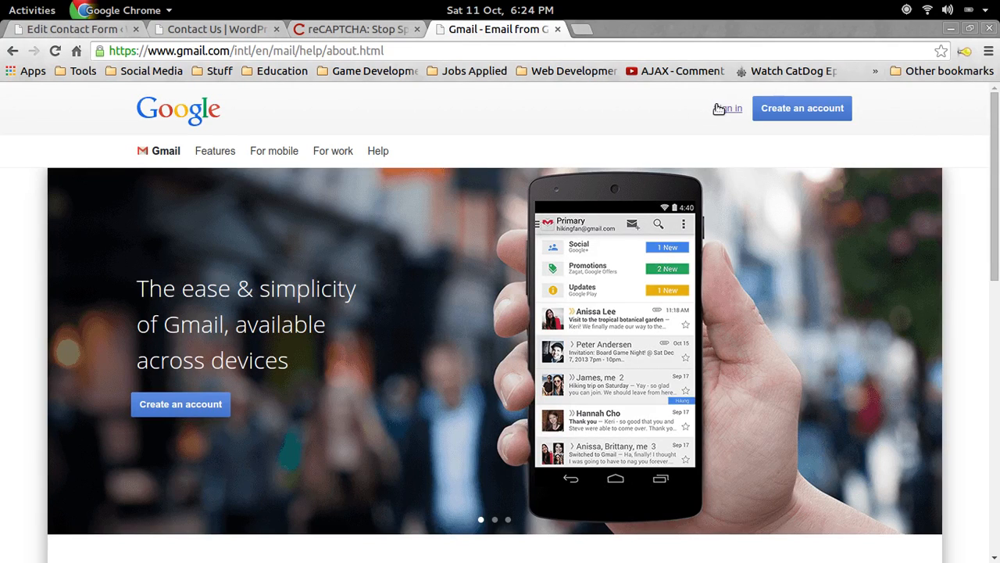
Sign in to Gmail with the saved account, then return to the Contact Us page.
left_click(728, 108)
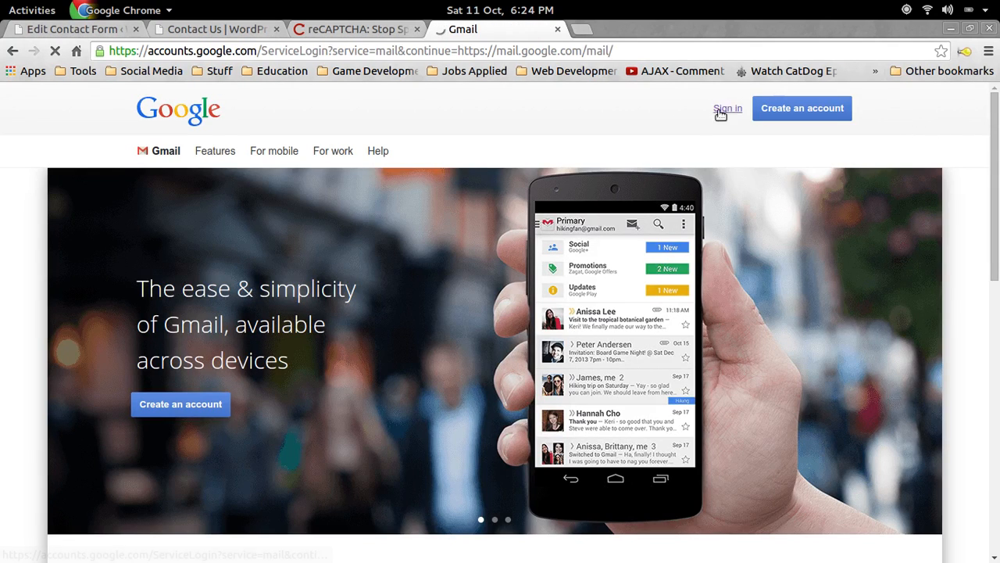
left_click(431, 342)
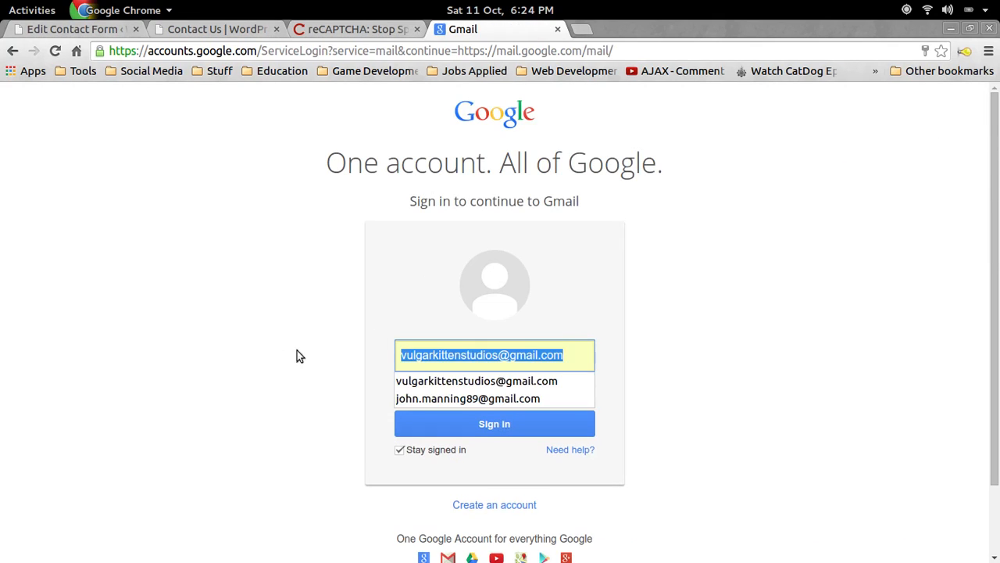
left_click(455, 400)
left_click(471, 422)
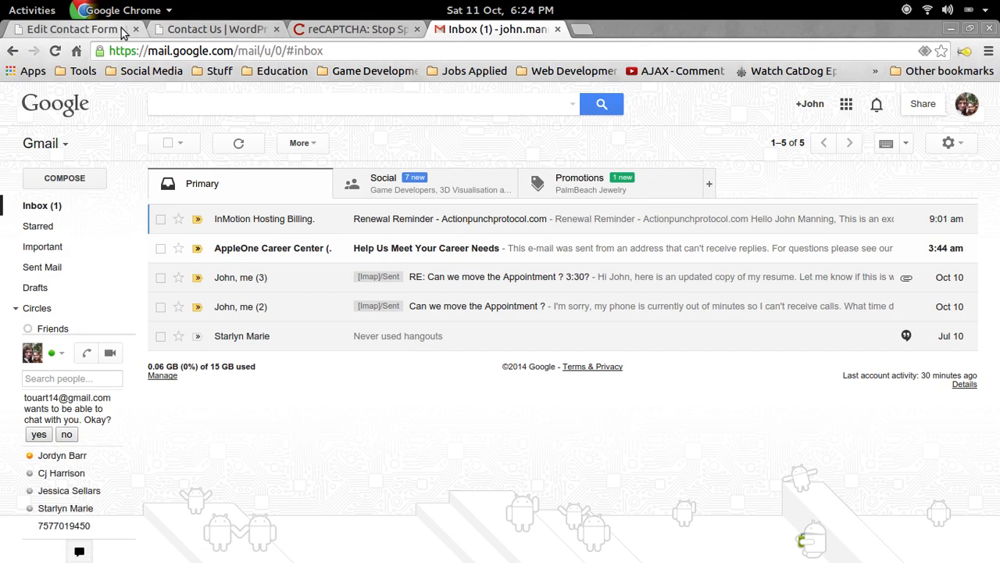
left_click(191, 30)
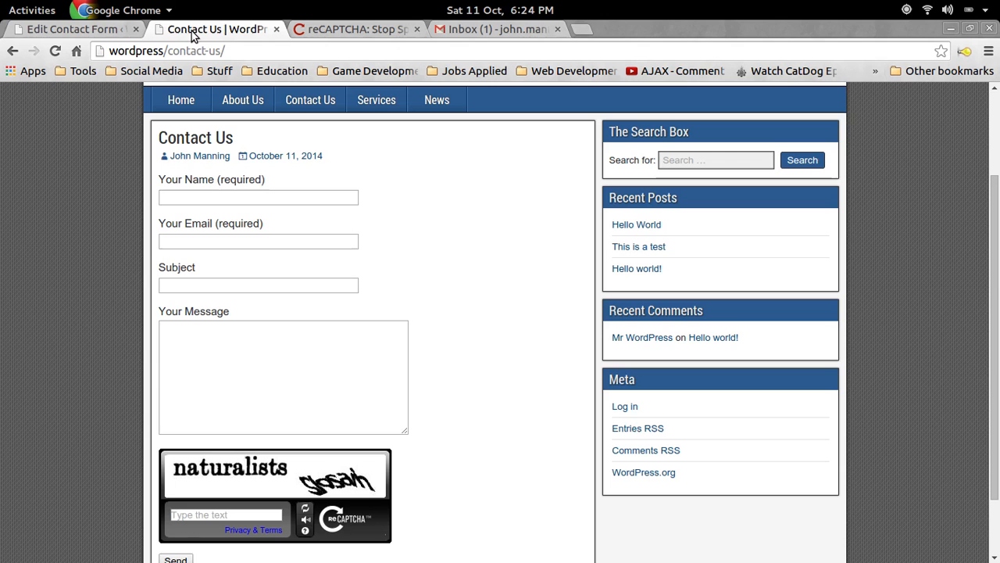
Fill in the sender's email, subject 'Testing Message' and message 'This', then submit the form.
left_click(225, 195)
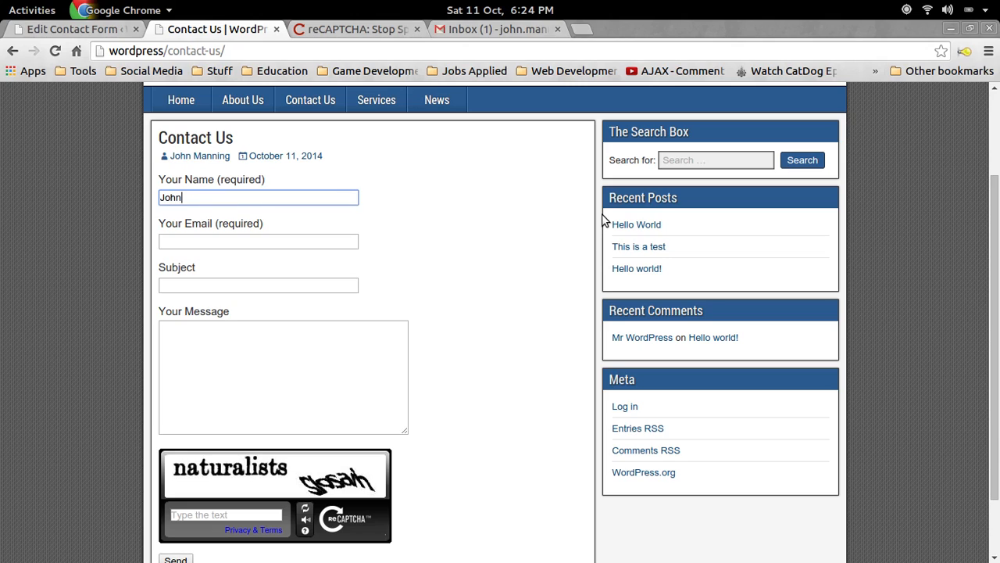
key("Tab")
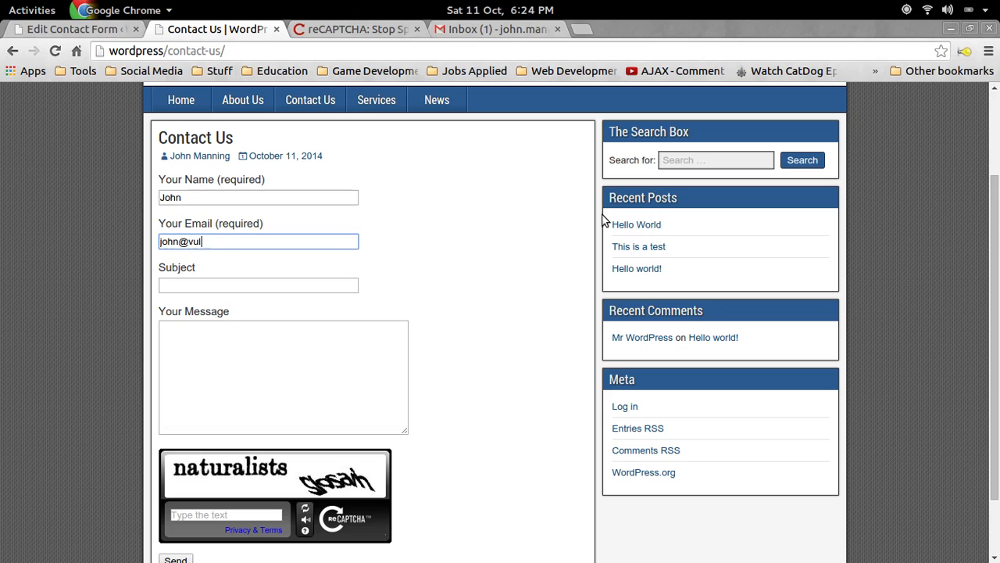
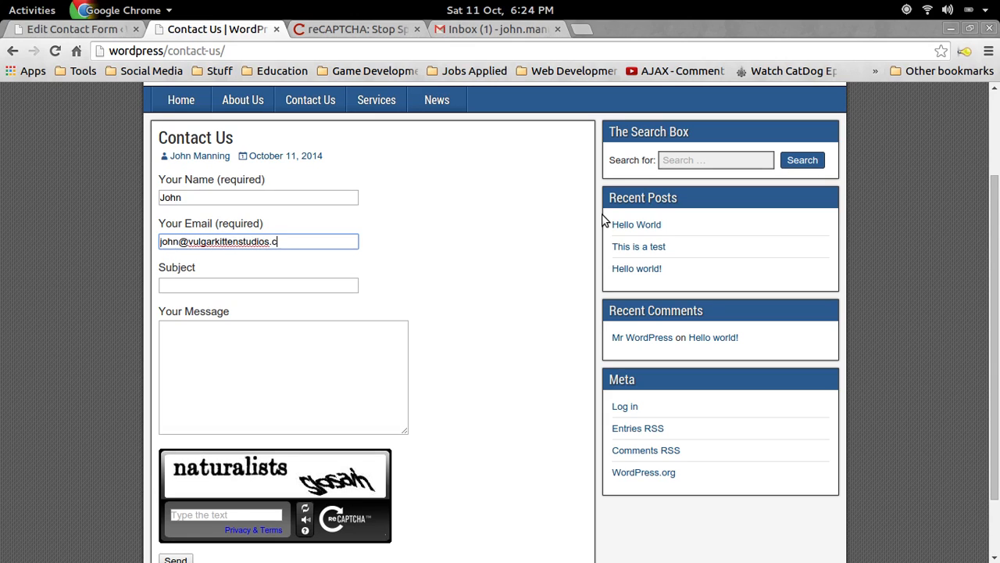
key("Tab")
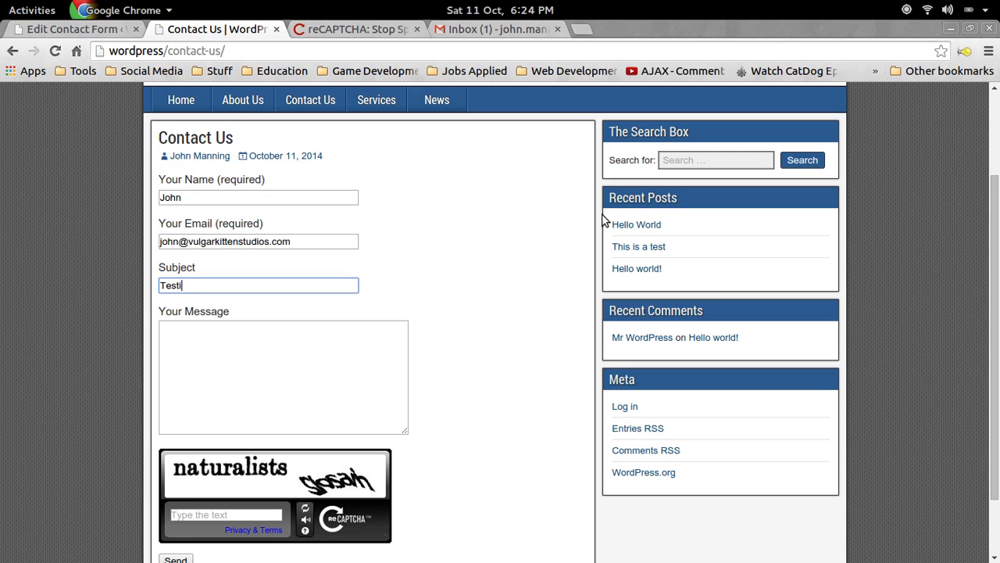
type("Testing Message")
key("Tab")
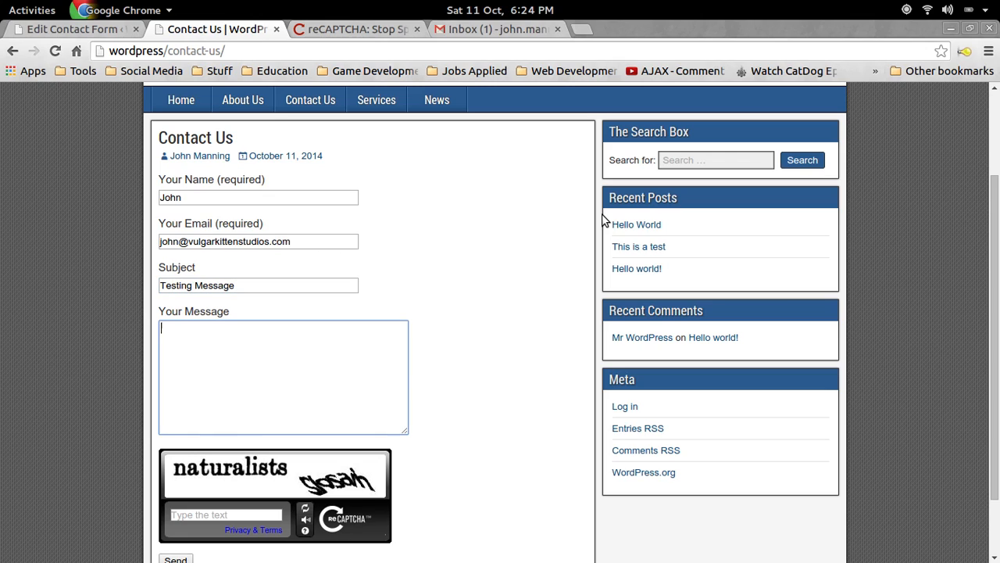
type("This is a contact form message.")
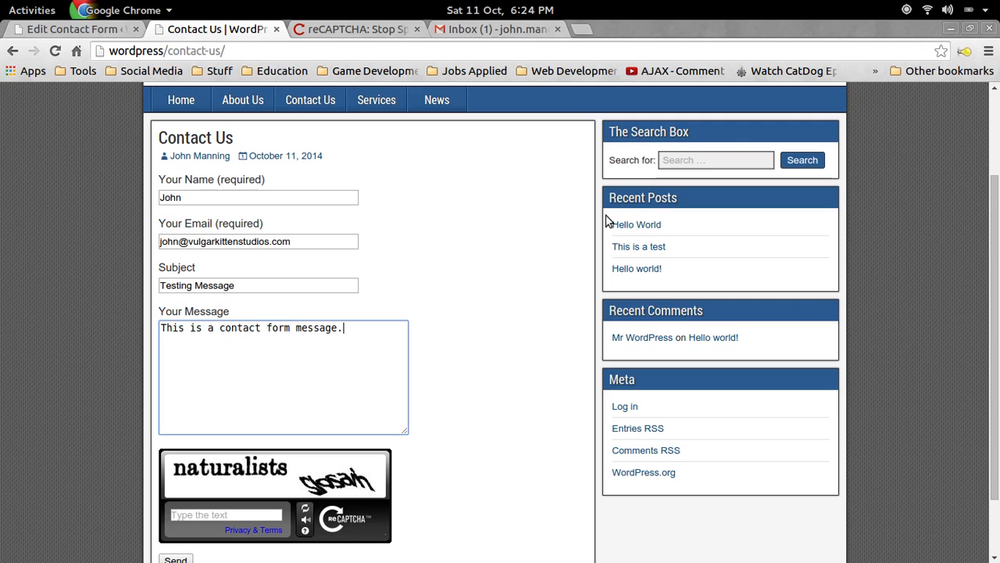
scroll(302, 224, "down", 2)
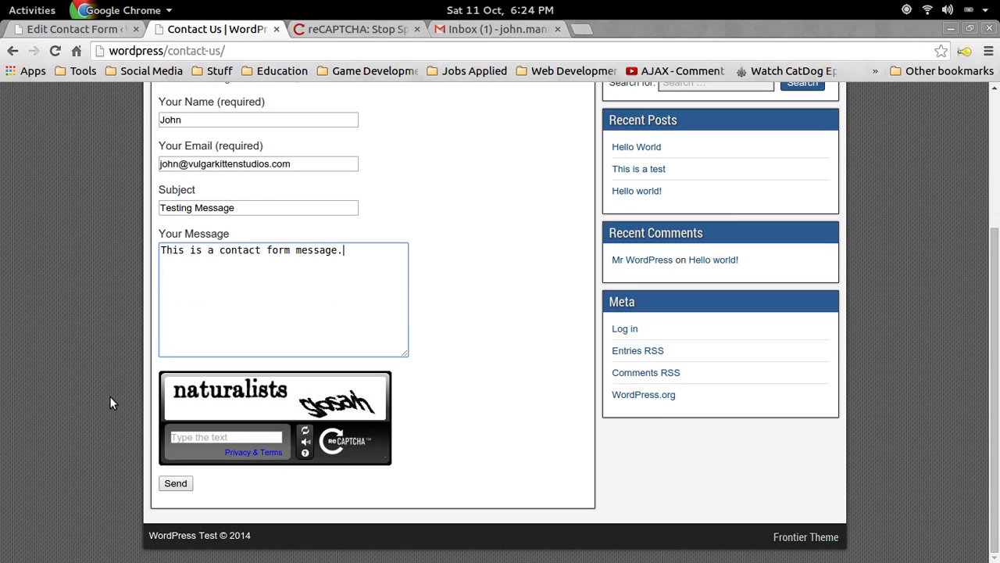
left_click(185, 481)
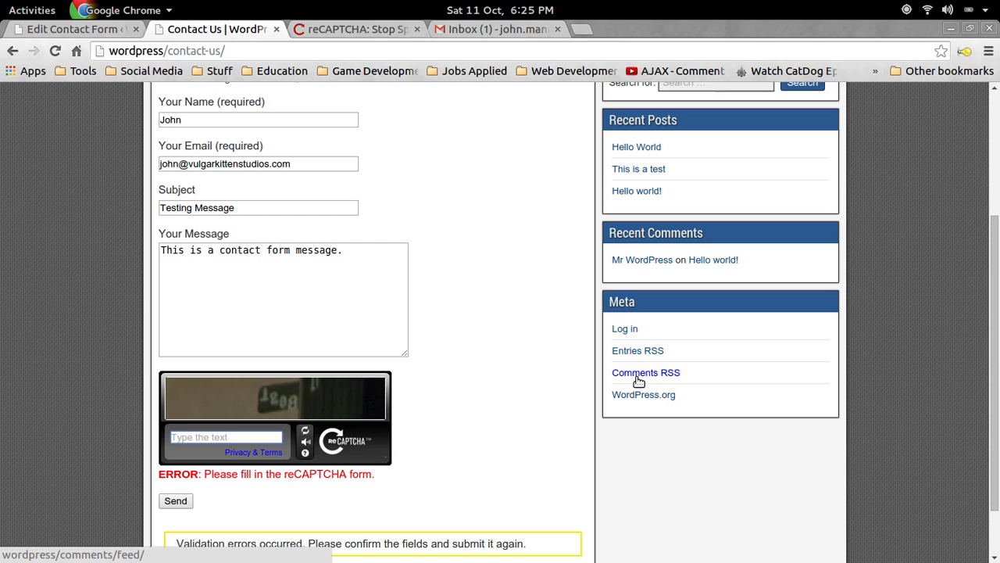
Refresh the reCAPTCHA, answer it with 511, resubmit, and check Gmail for the message.
left_click(306, 431)
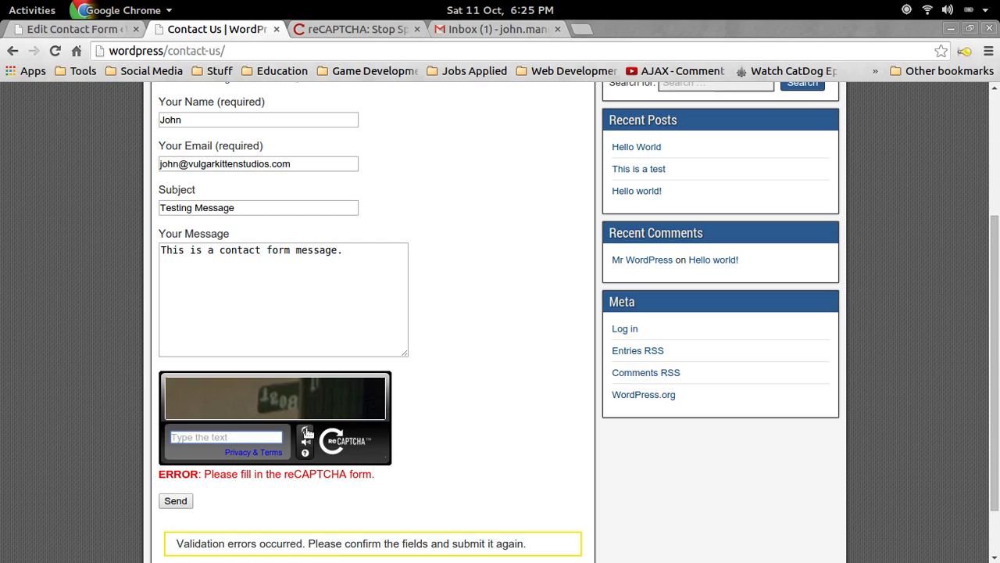
left_click(248, 439)
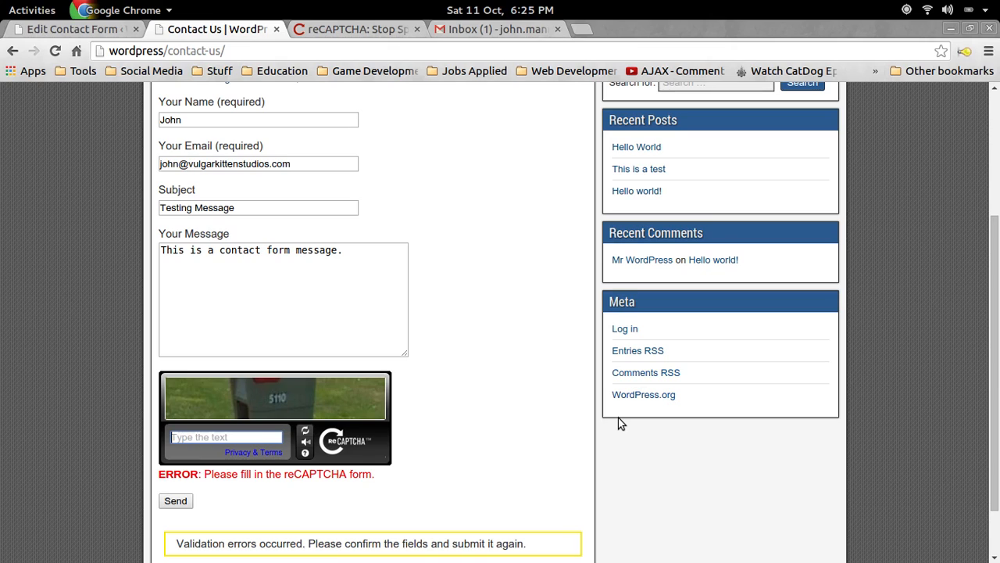
type("5110")
left_click(175, 500)
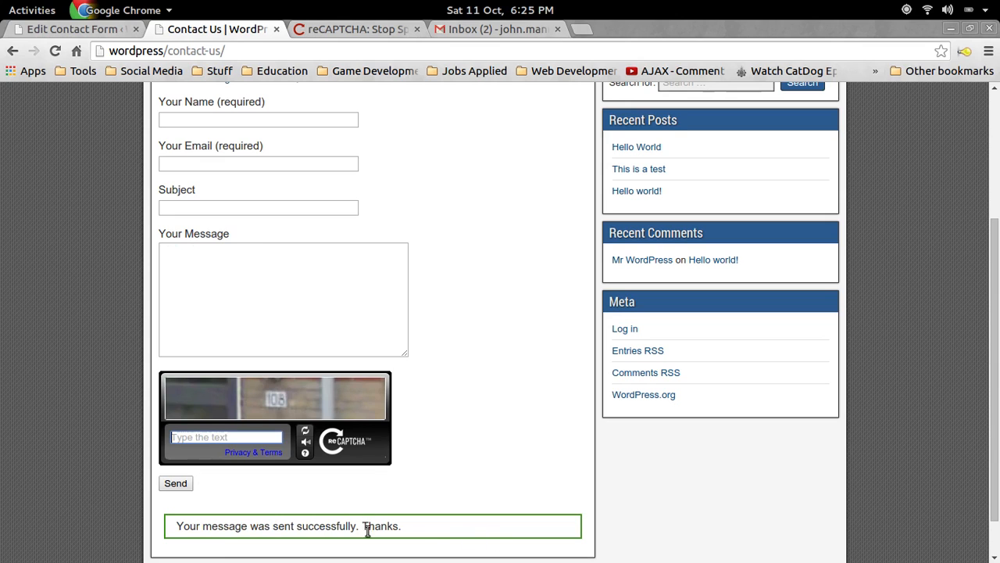
left_click(500, 29)
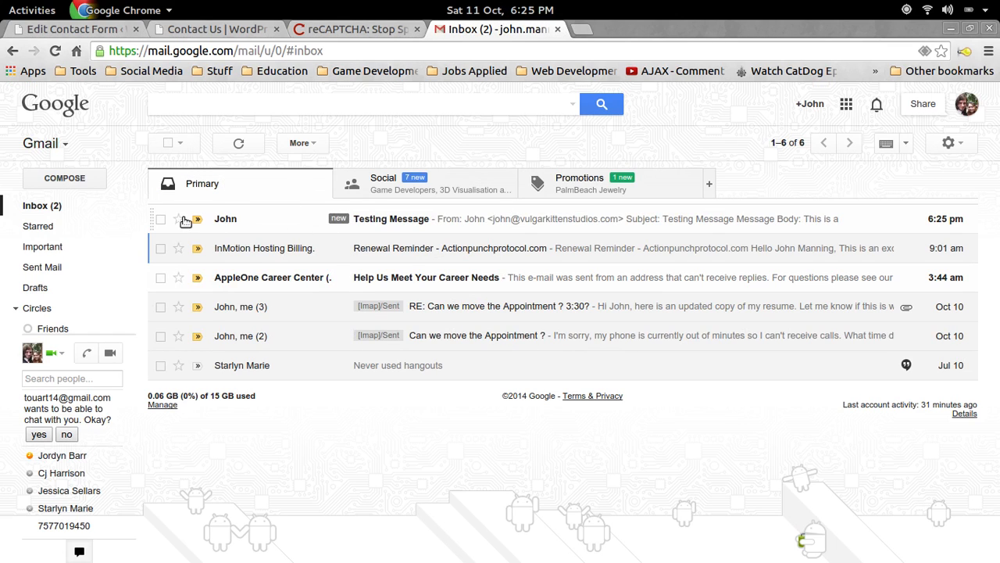
Open the Testing Message email and inspect its subject and message body.
left_click(367, 222)
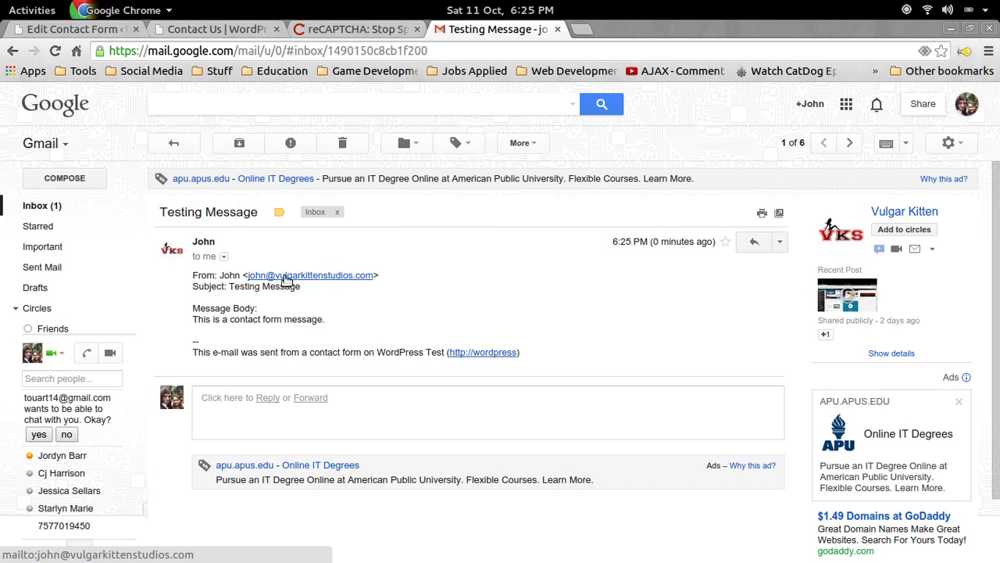
left_click_drag(196, 286, 287, 286)
double_click(206, 308)
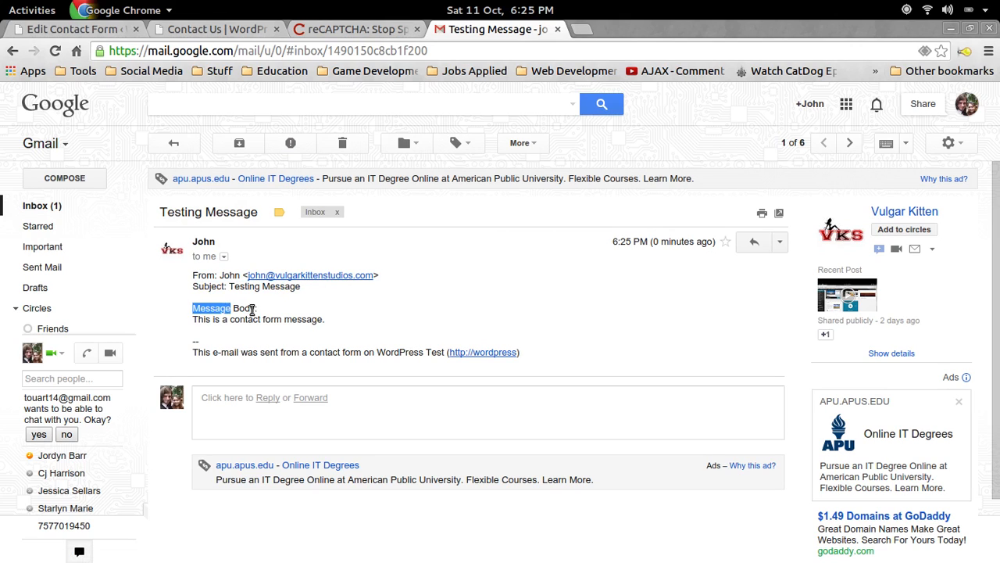
triple_click(252, 309)
left_click_drag(194, 320, 339, 320)
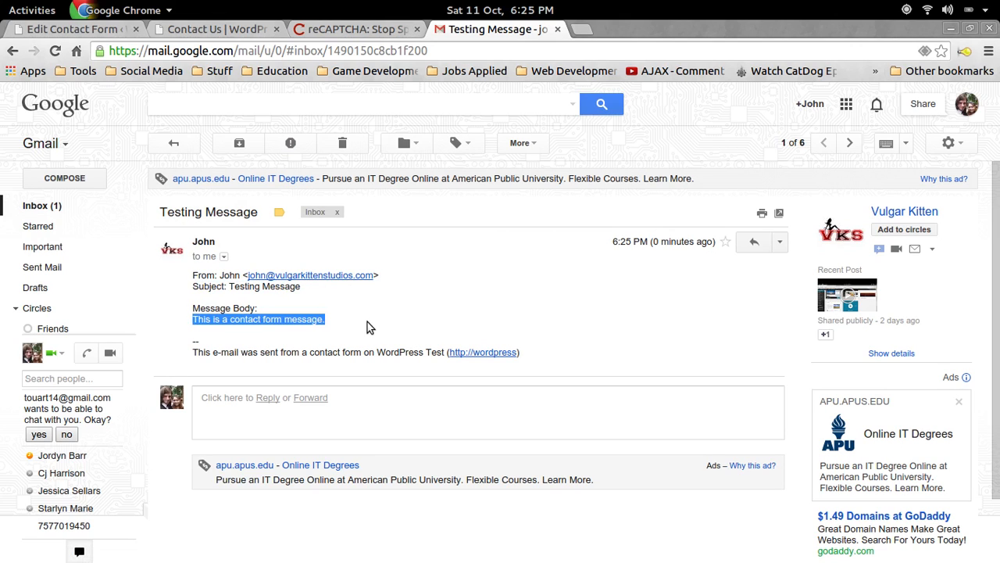
left_click(367, 322)
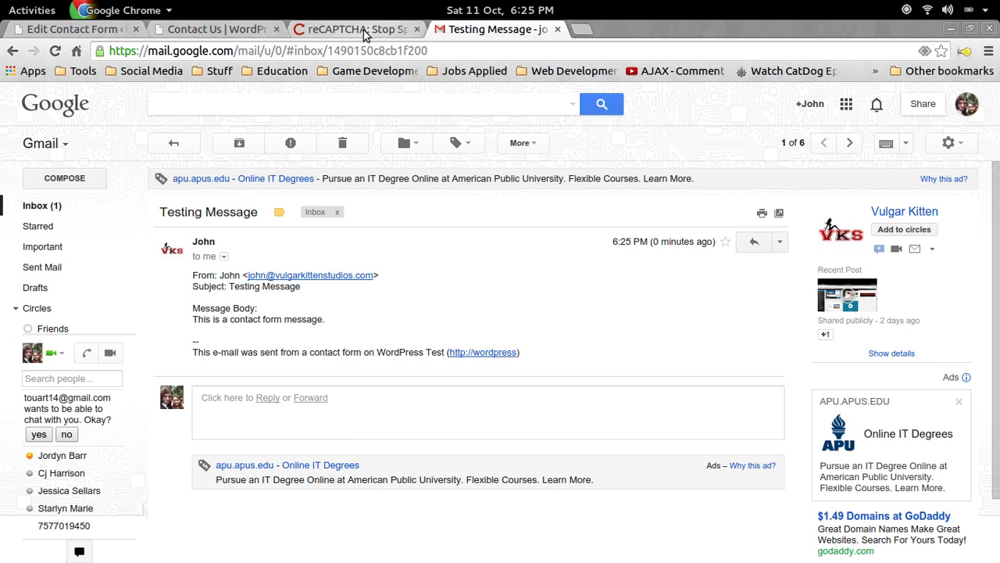
Go back to the Edit Contact Form page in WordPress.
left_click(74, 30)
scroll(465, 367, "down", 3)
scroll(470, 400, "up", 3)
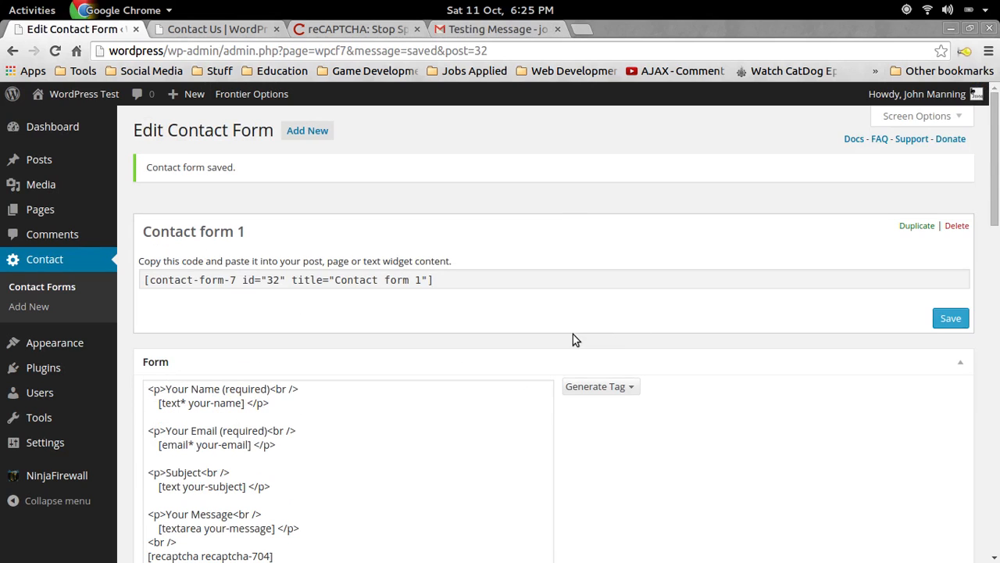